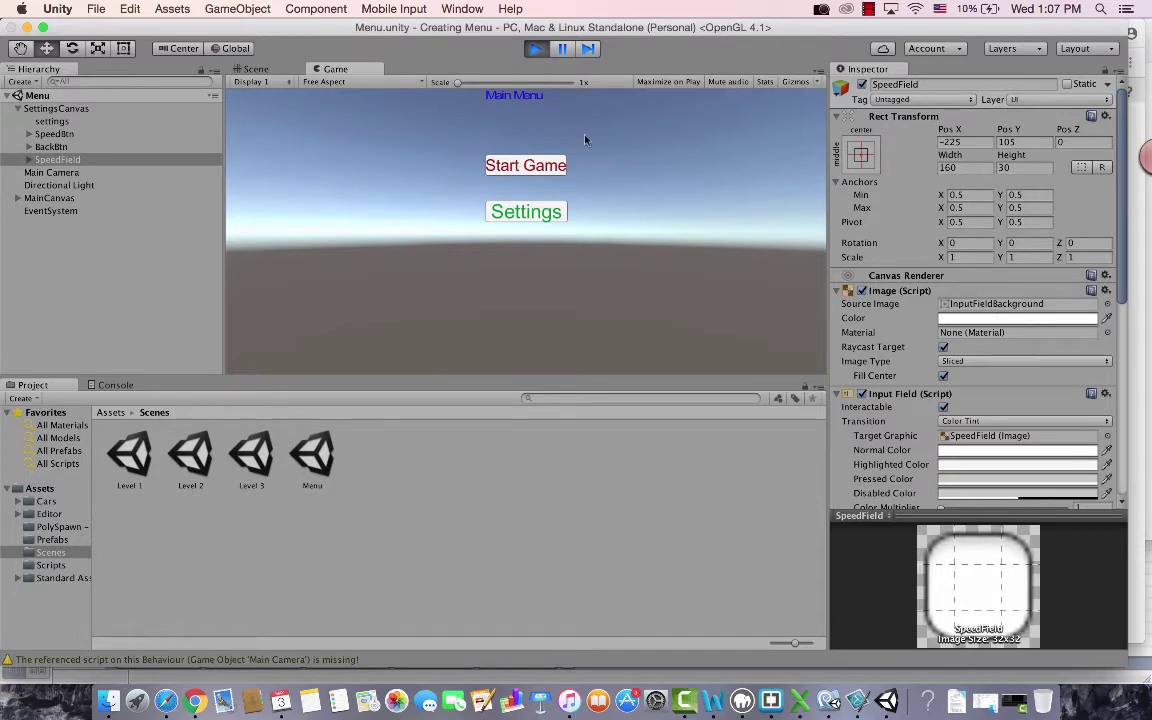
Click Start Game in the running main menu to reach Level 1, then stop play mode.
left_click(541, 167)
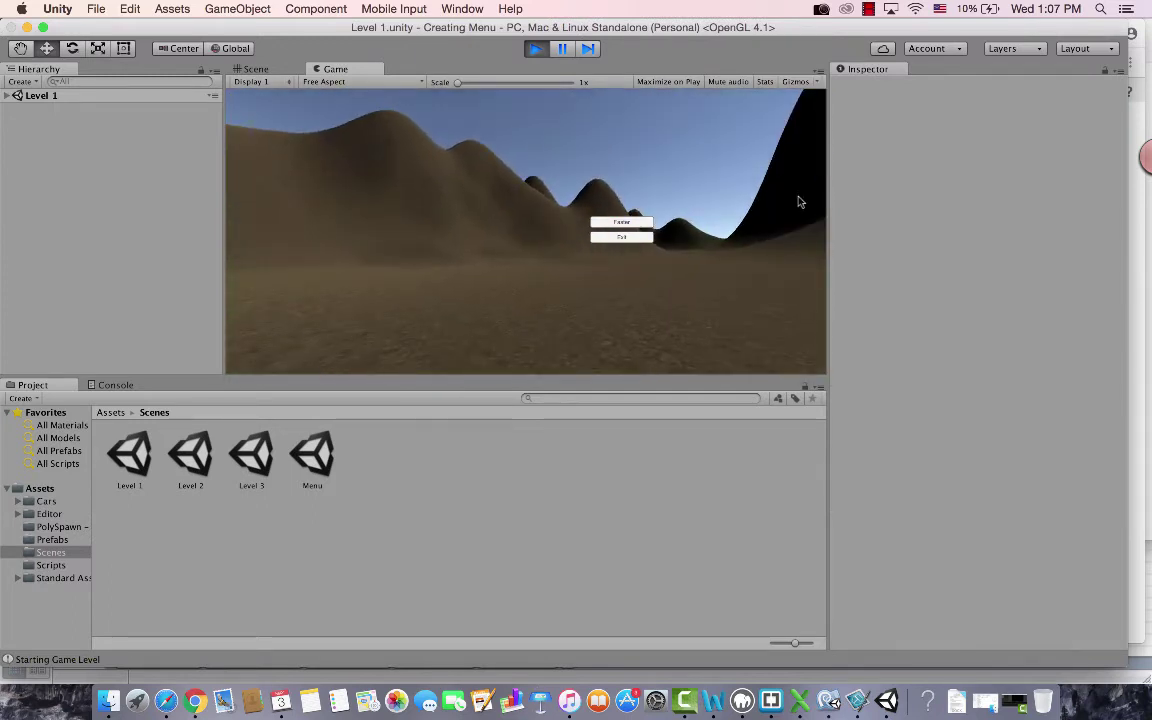
left_click(537, 49)
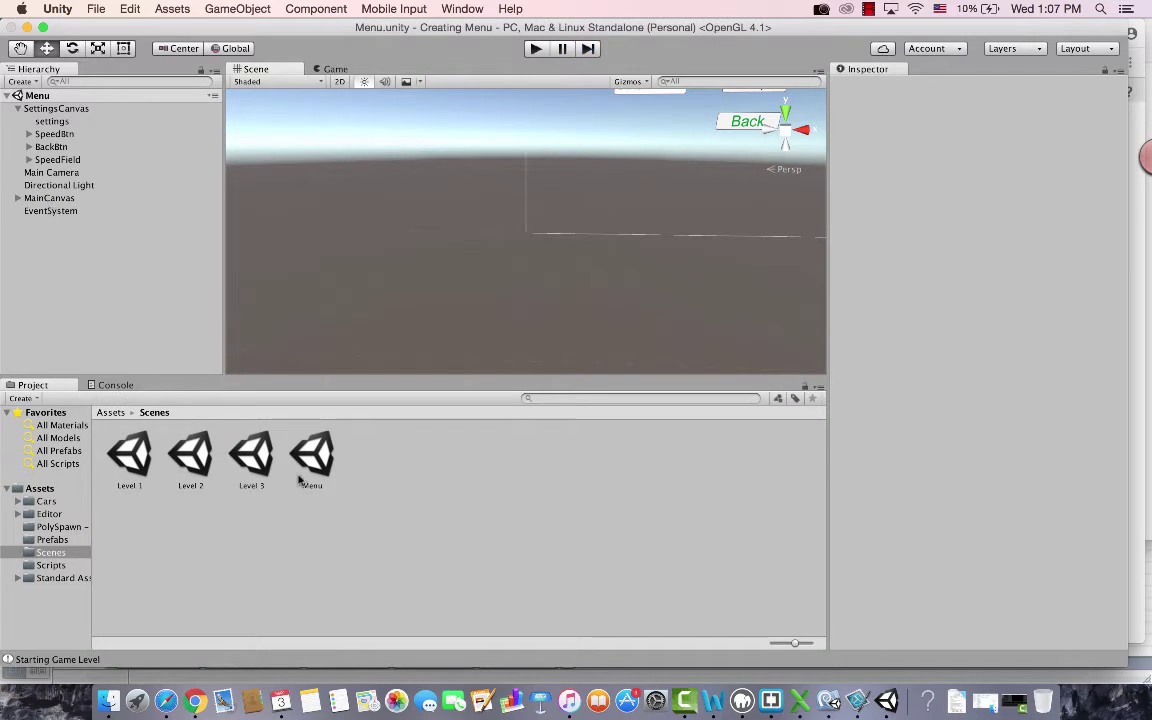
Add a UI Input Field as a child of MainCanvas in the Menu scene.
left_click(299, 481)
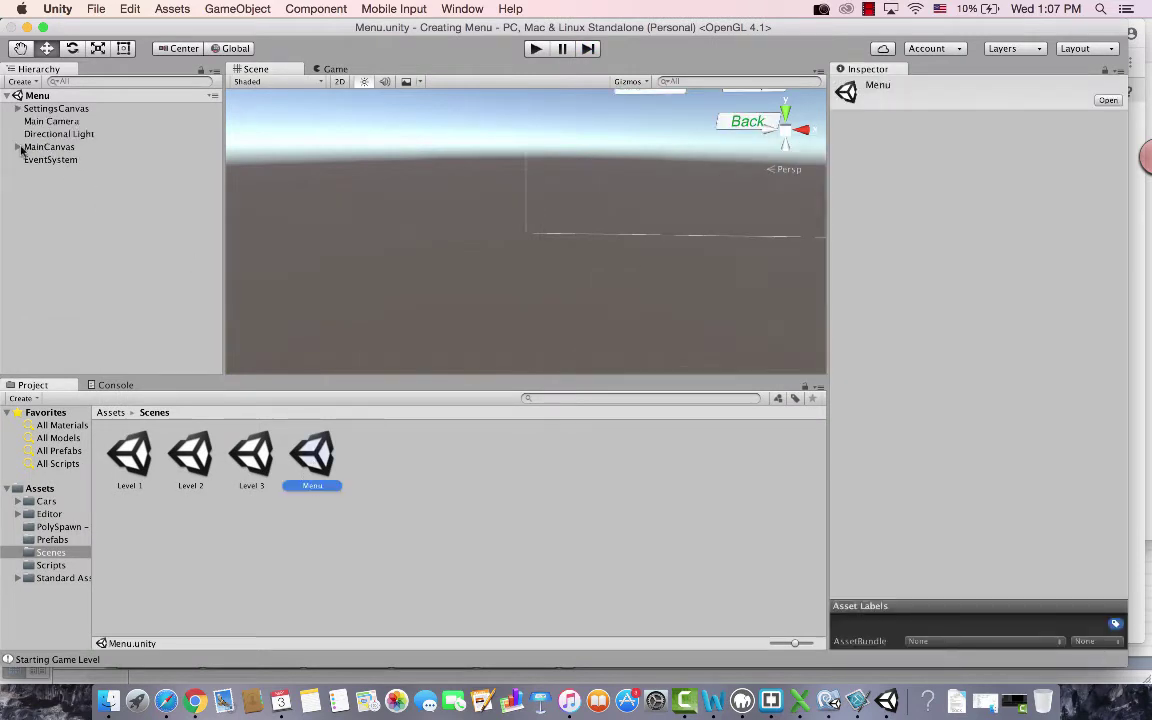
left_click(30, 147)
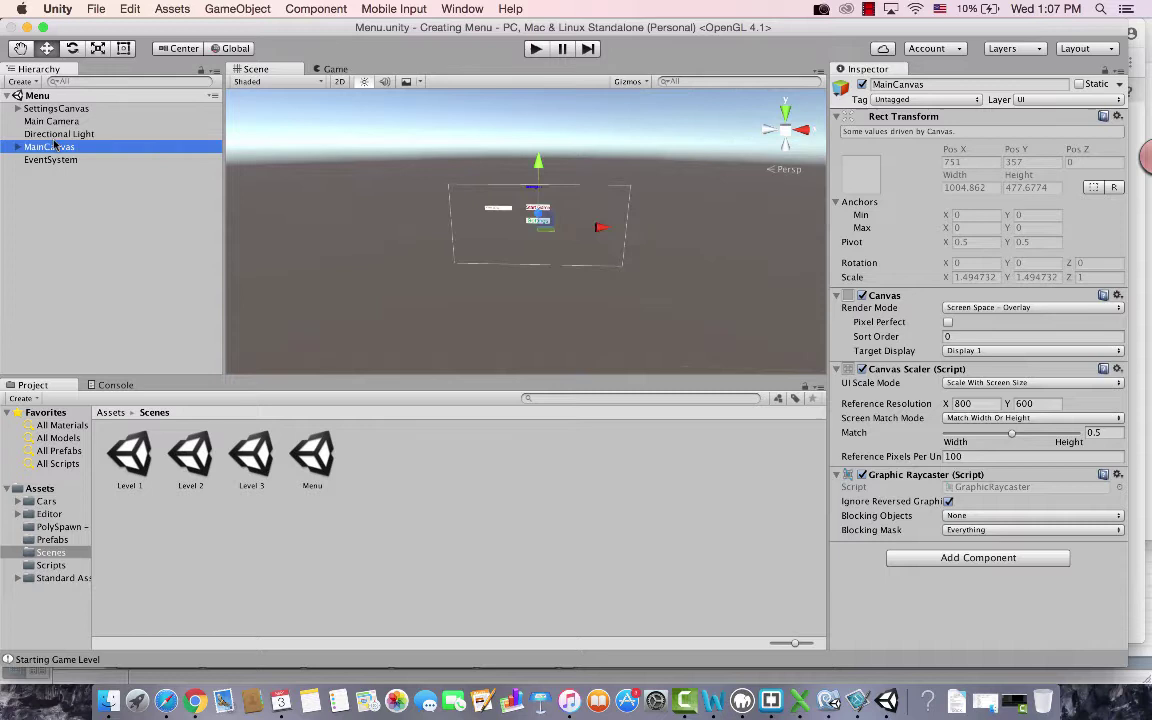
double_click(55, 146)
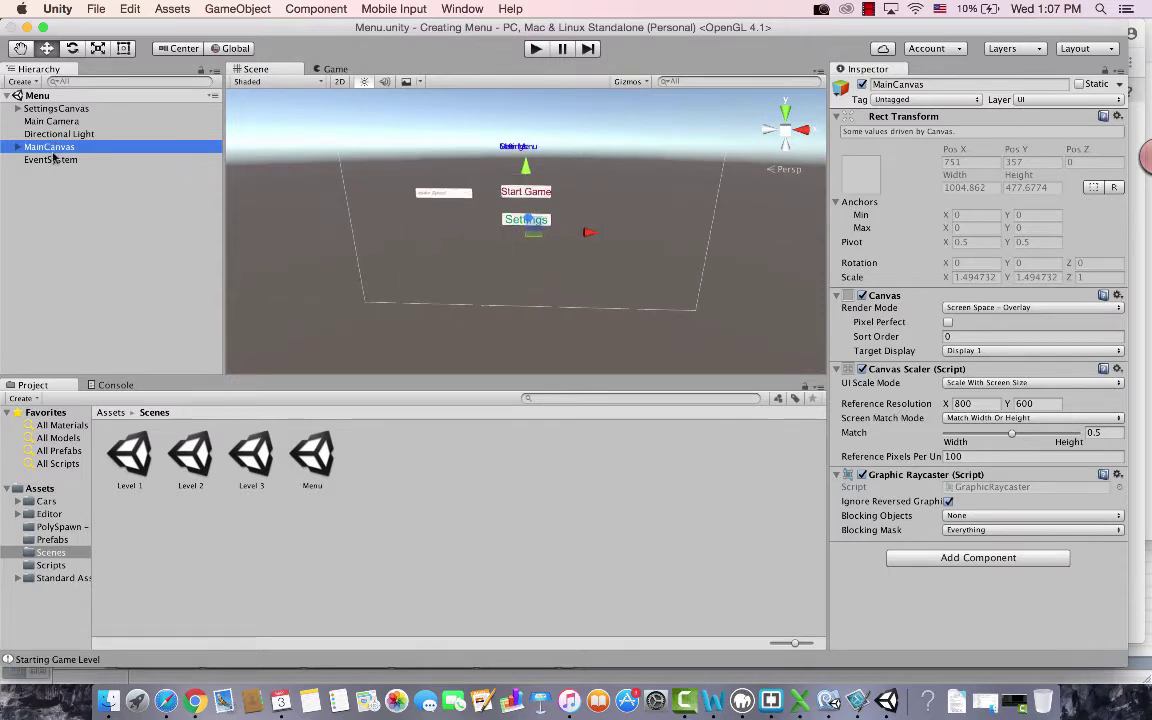
left_click(17, 147)
right_click(40, 147)
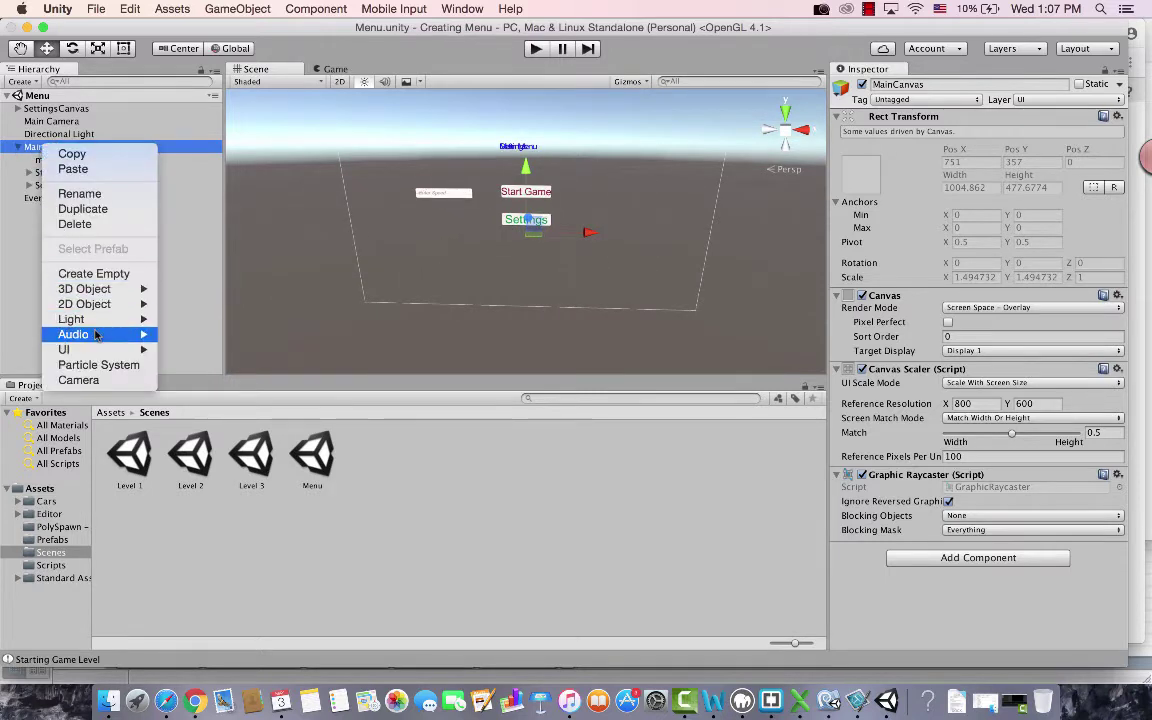
mouse_move(65, 349)
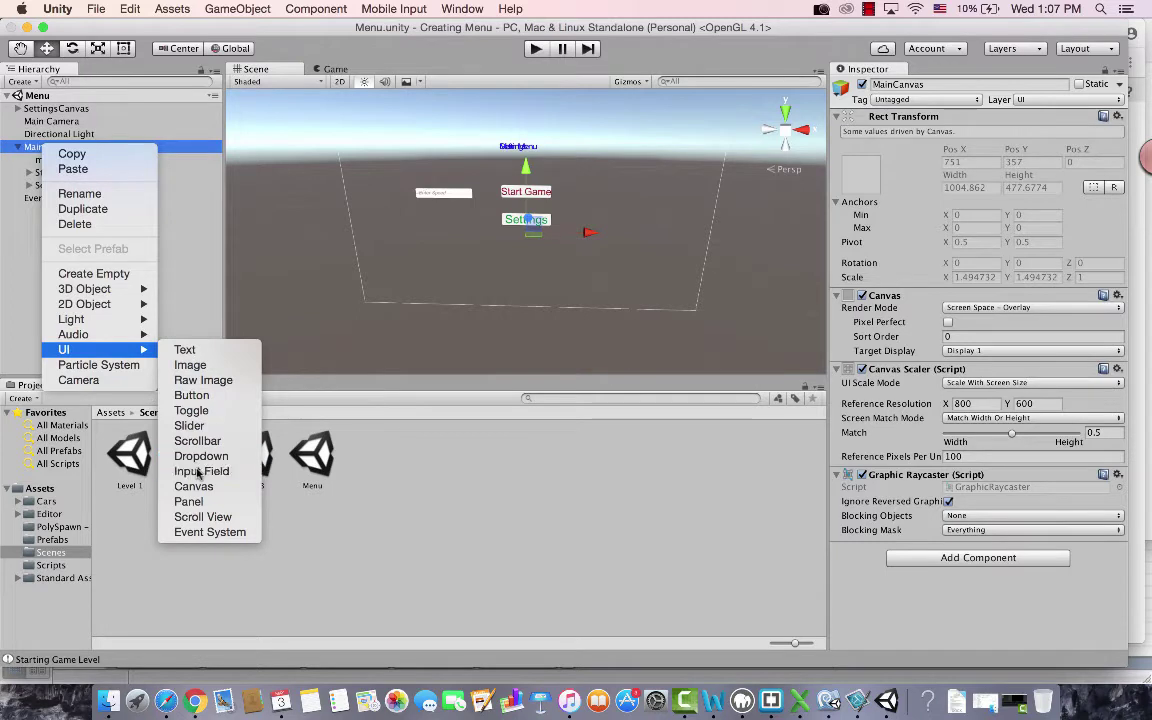
left_click(199, 471)
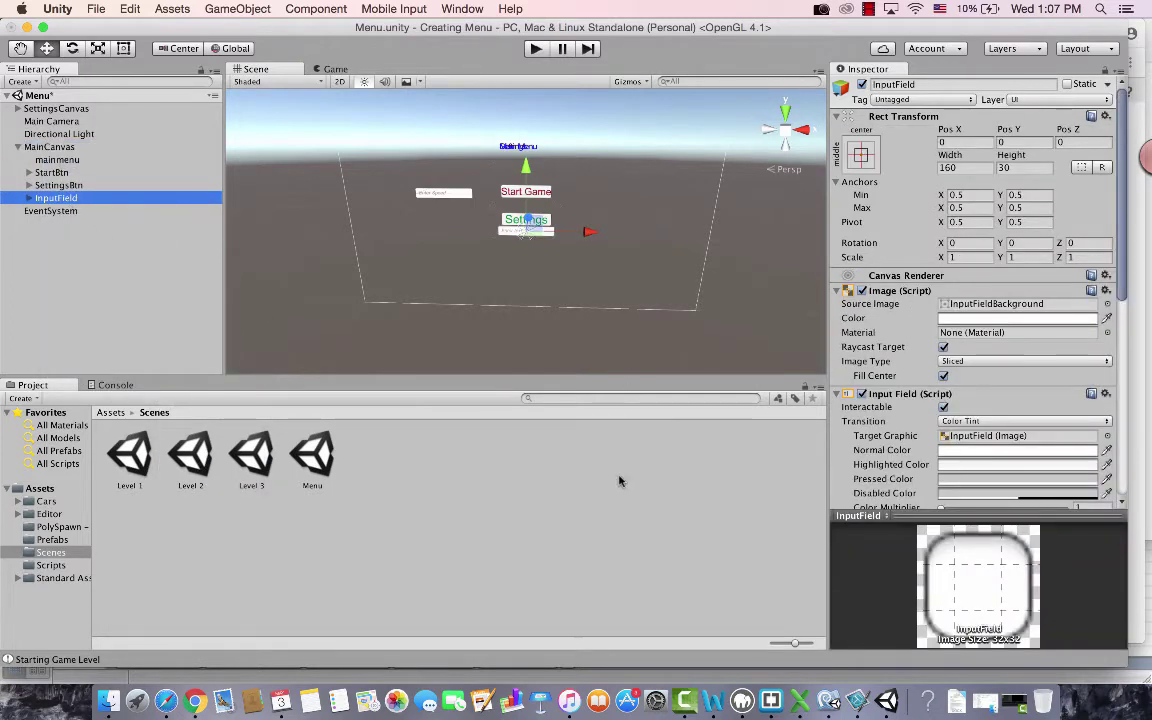
Drag the InputField to Pos X 241, Pos Y 25, beside the Settings button.
left_click(527, 168)
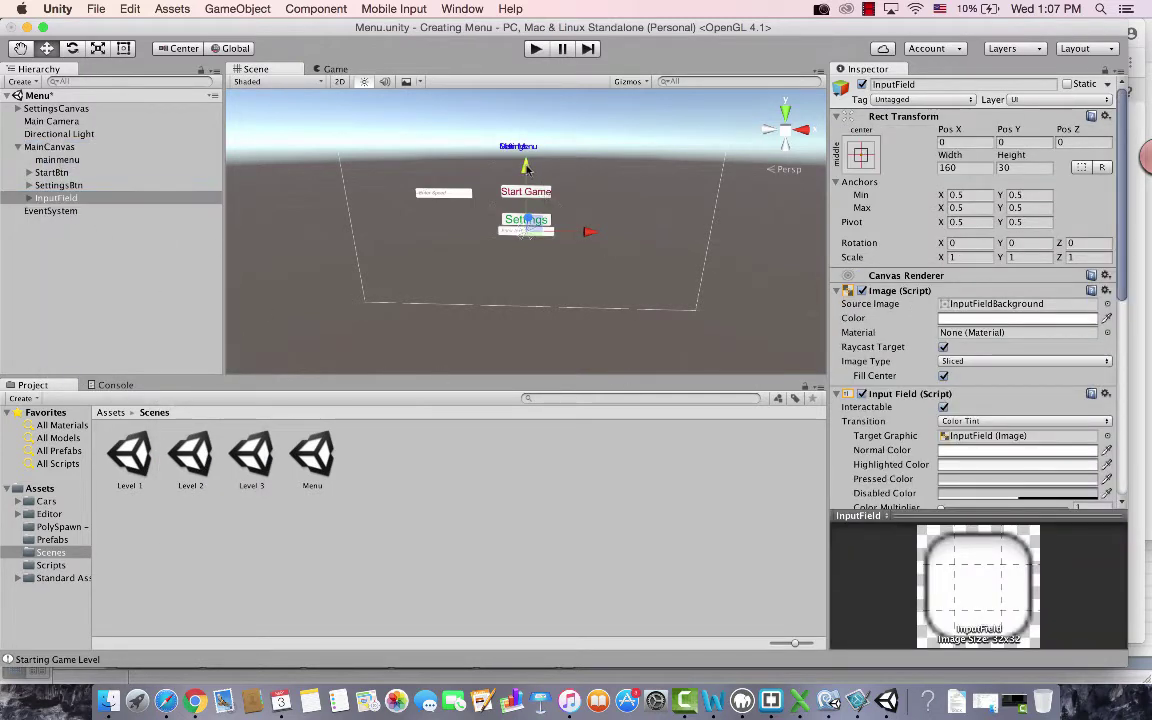
left_click_drag(527, 168, 539, 210)
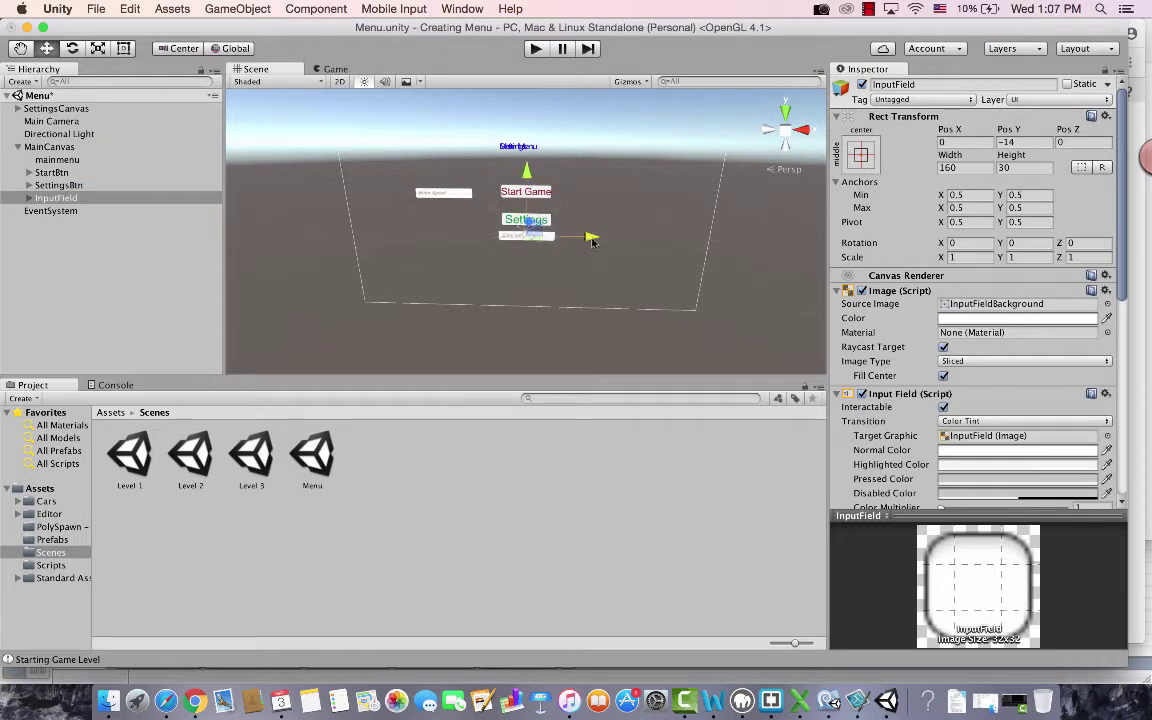
left_click_drag(591, 239, 623, 195)
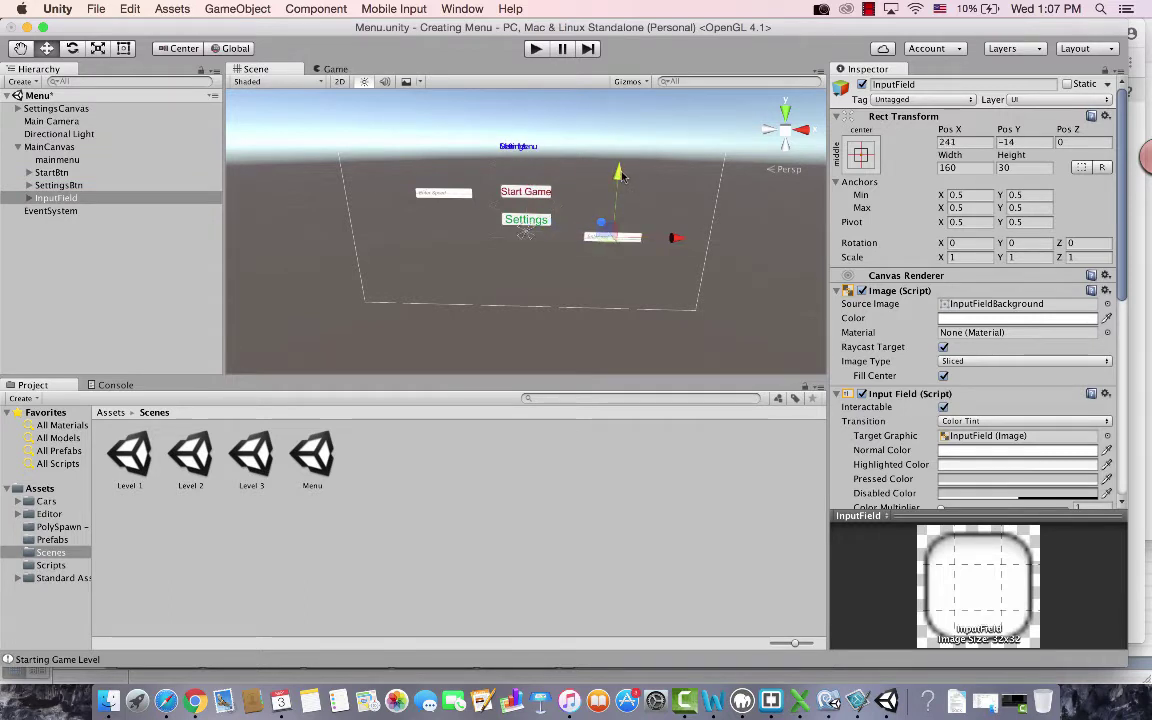
left_click_drag(619, 179, 620, 162)
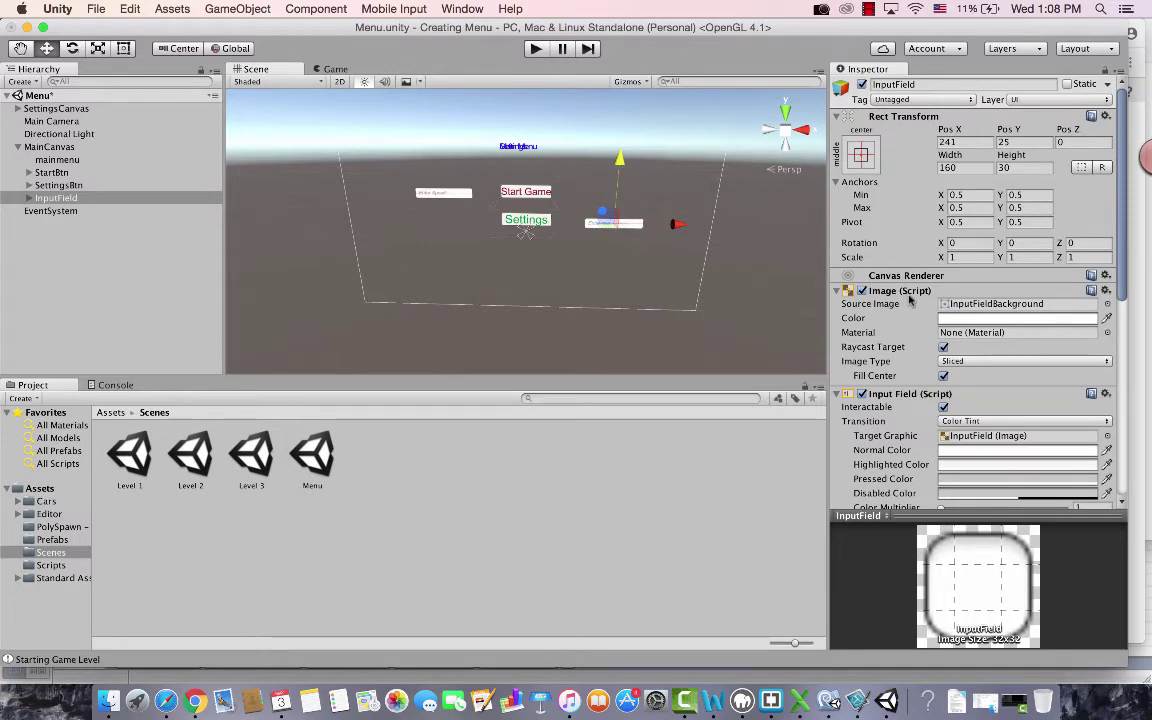
scroll(908, 300, "down", 10)
scroll(900, 310, "up", 10)
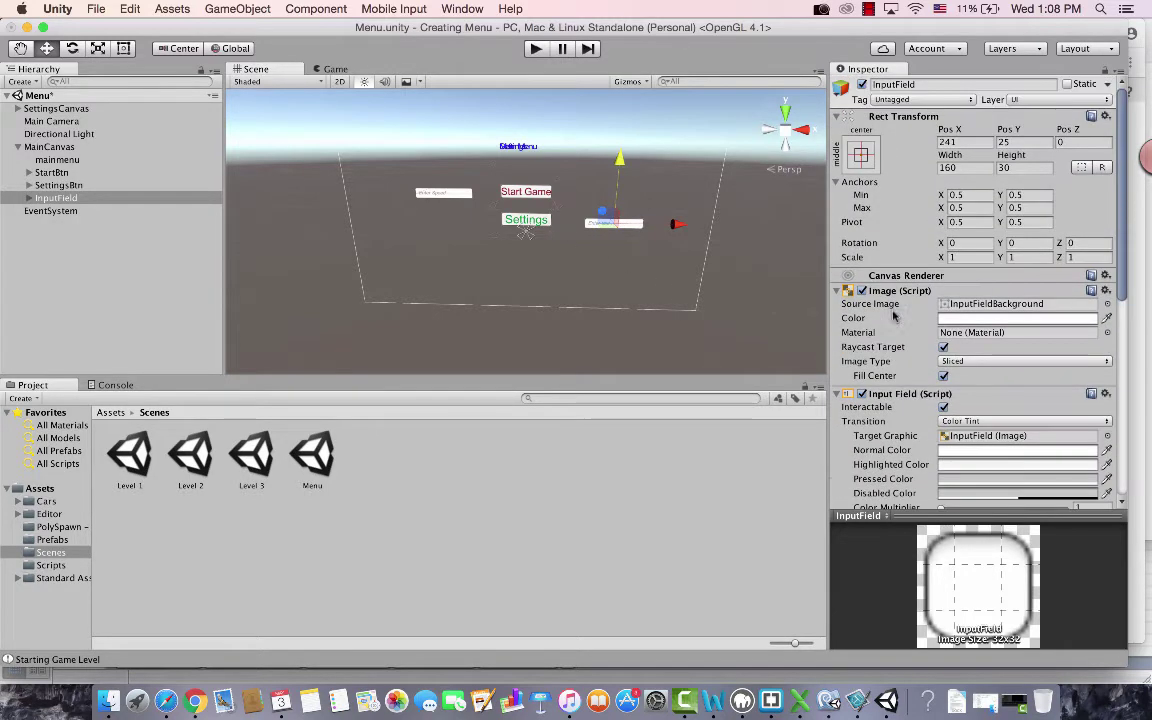
Select the InputField's Text child, then play-test typing 'adfdsfdsasf' into the field.
left_click(28, 199)
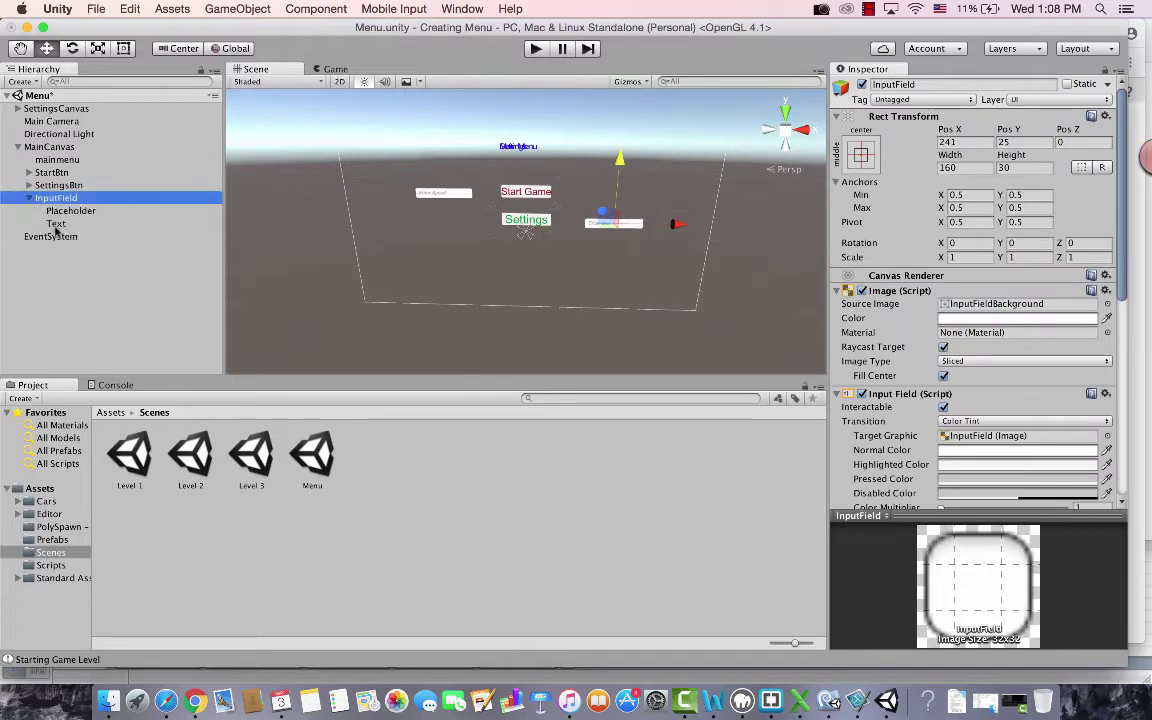
left_click(56, 223)
scroll(998, 370, "down", 3)
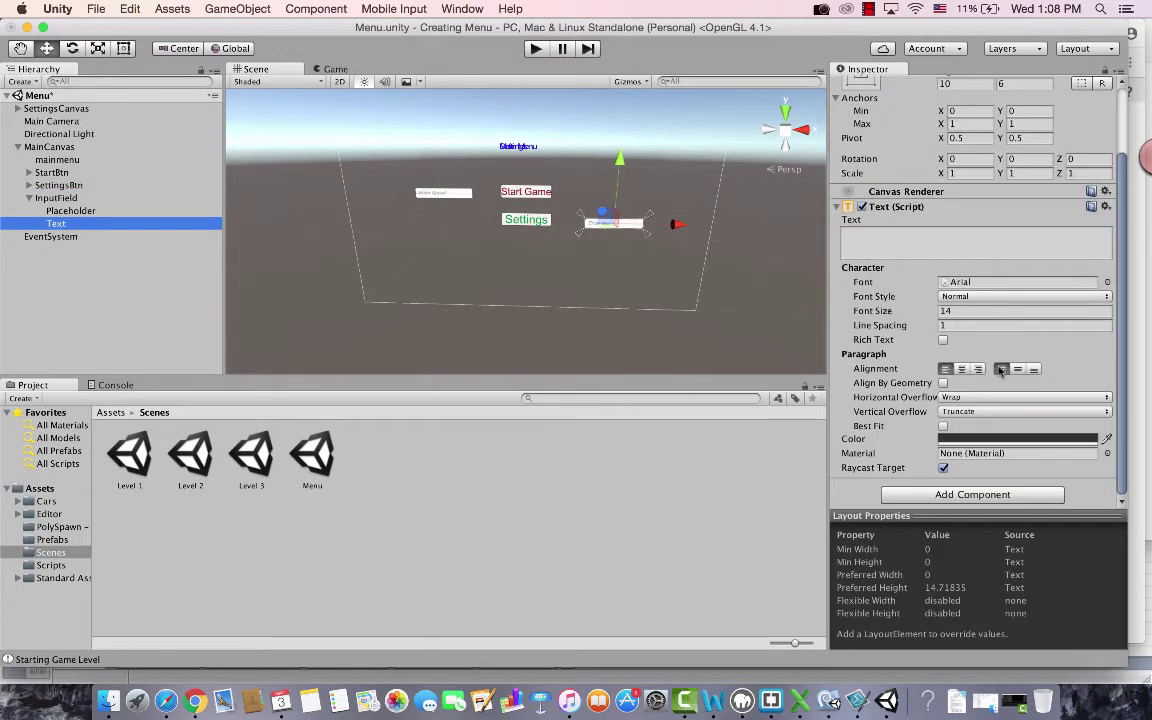
scroll(1000, 370, "up", 2)
scroll(1000, 370, "up", 2)
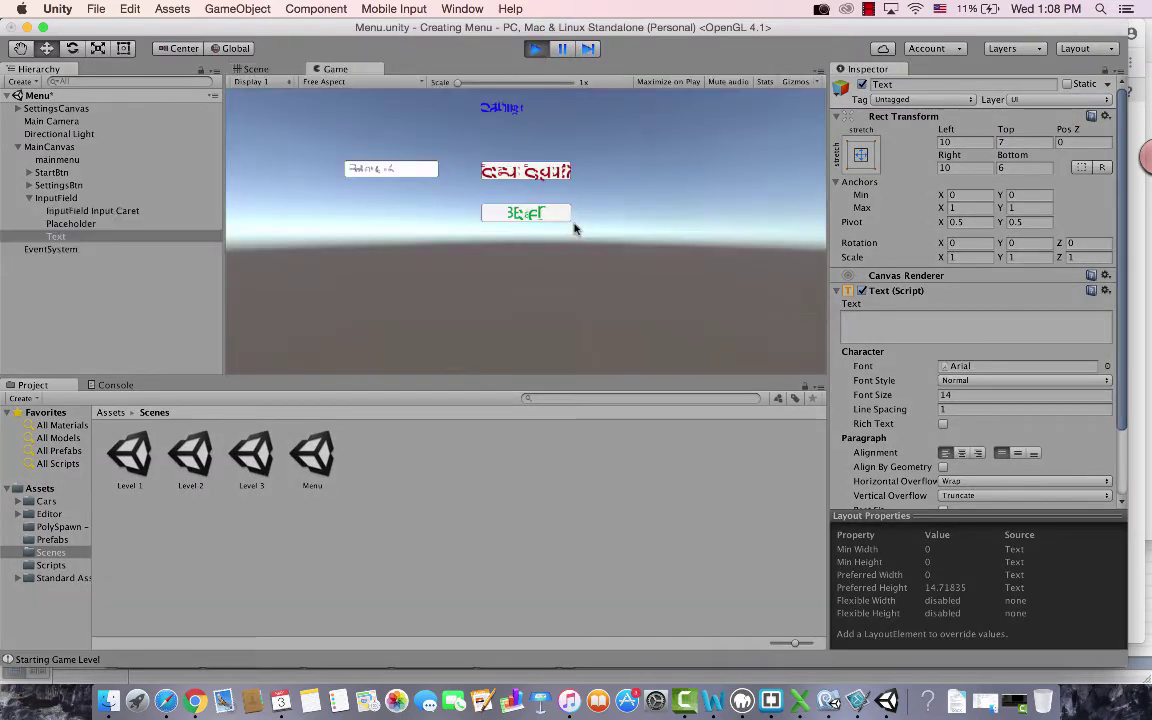
type("adf")
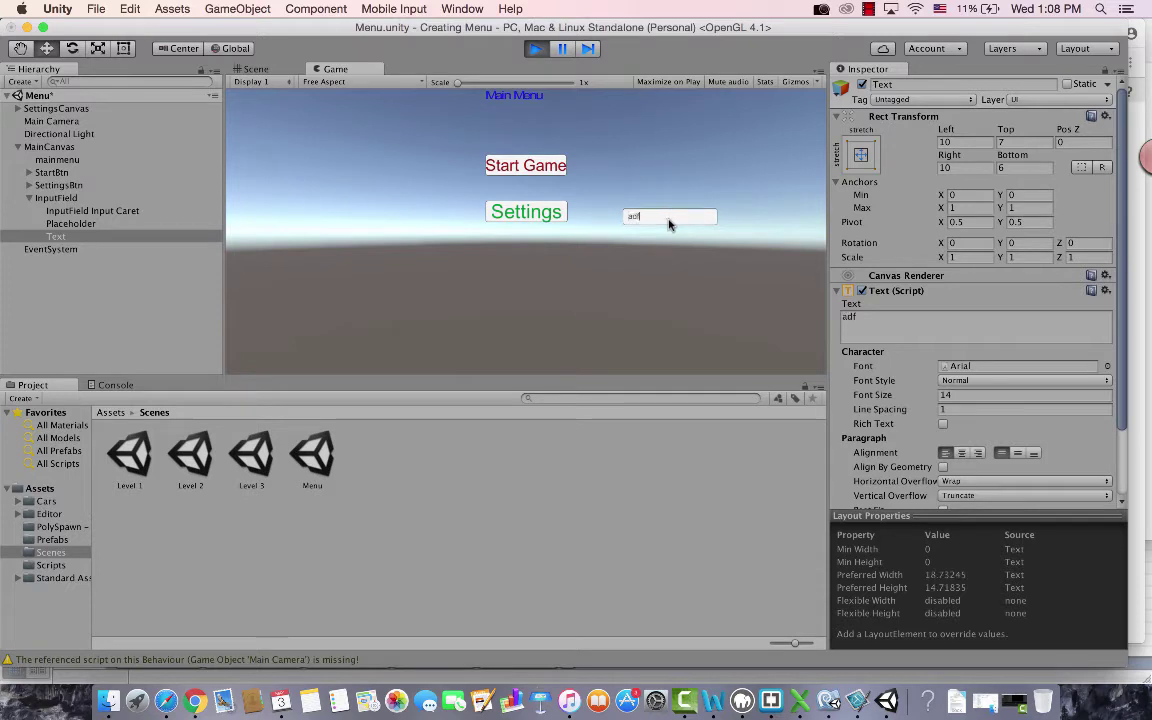
type("dsfdsasf")
left_click(534, 53)
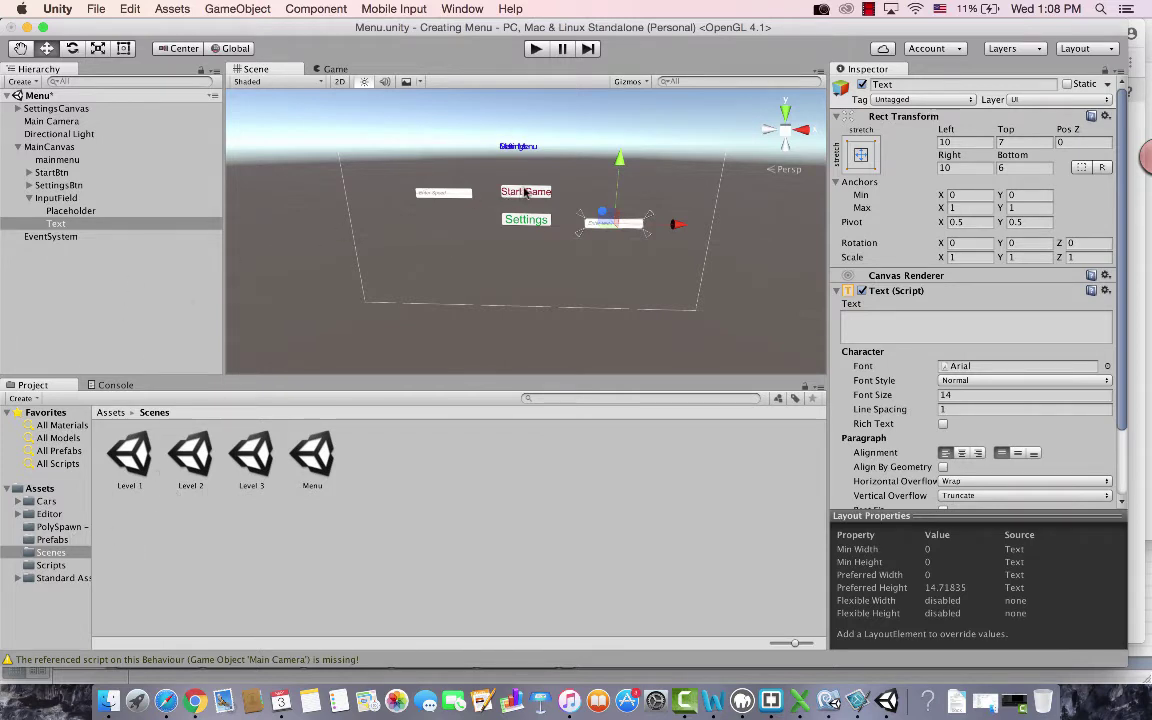
Declare 'public InputField playername;' after the canvas fields in MainMenu.cs and return to Unity.
left_click(48, 566)
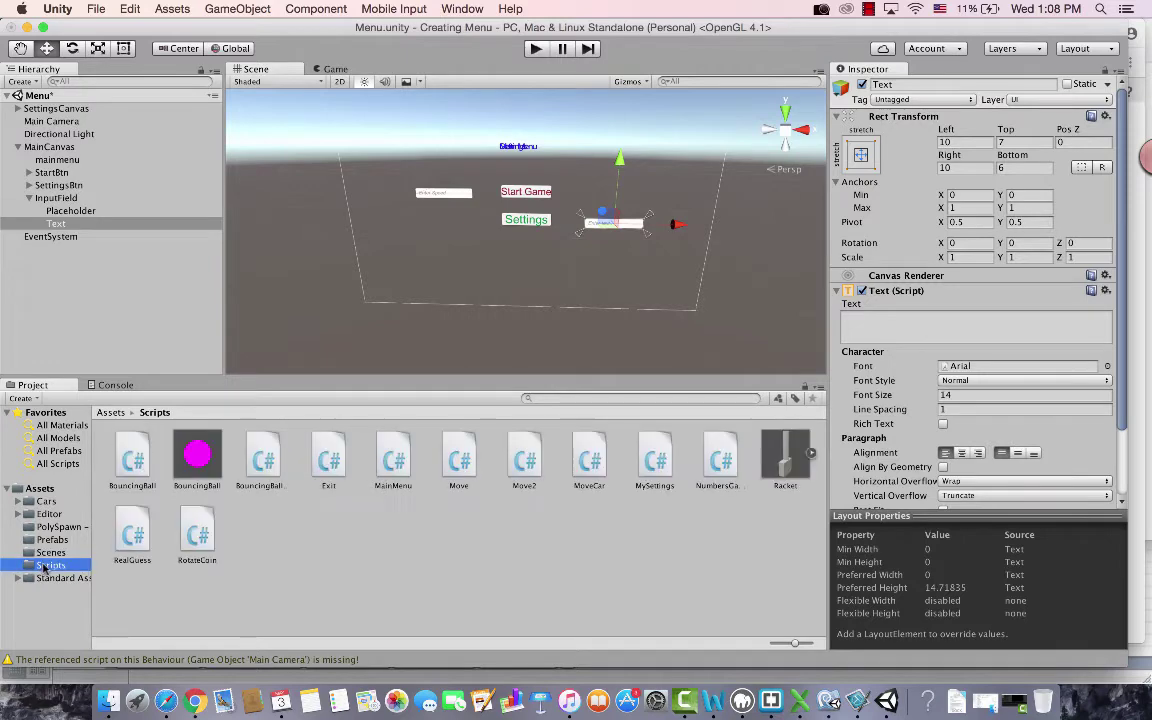
double_click(393, 458)
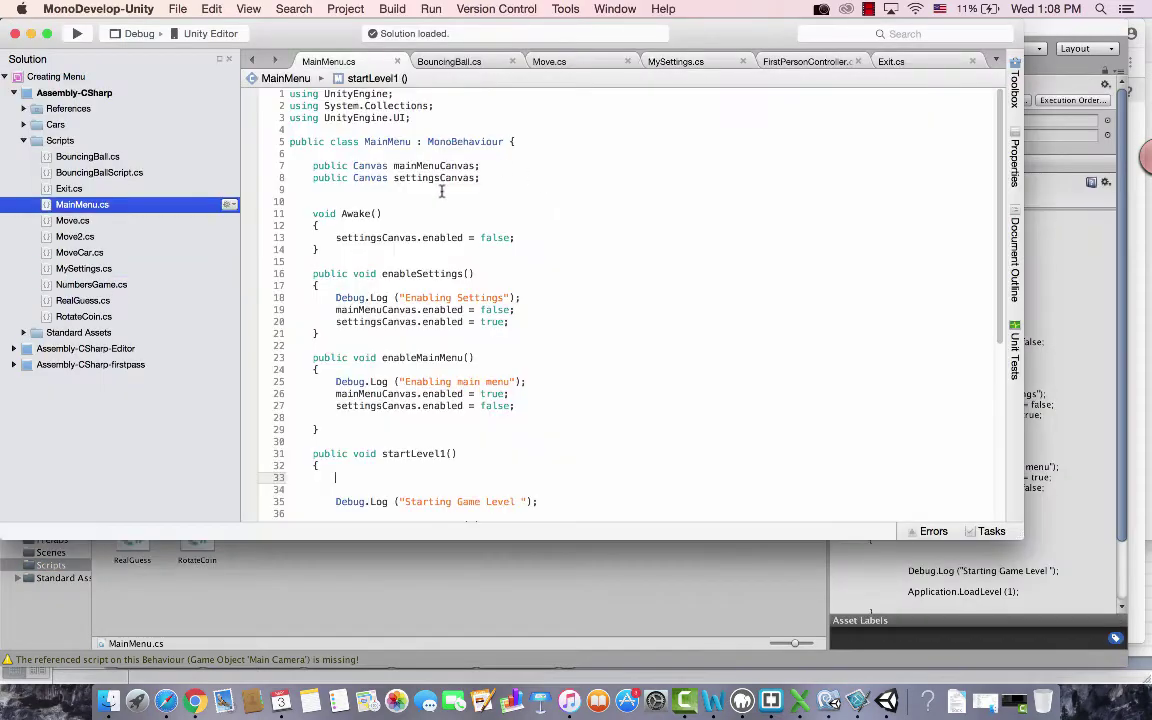
left_click(512, 190)
key("Return")
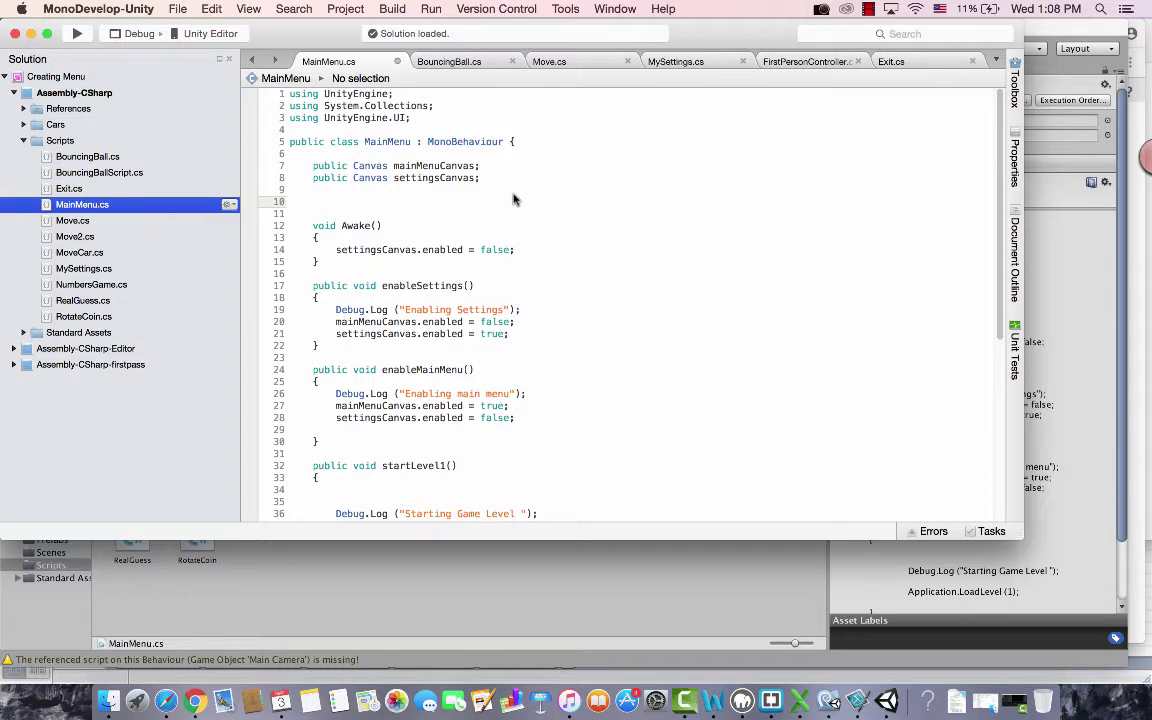
type("public I")
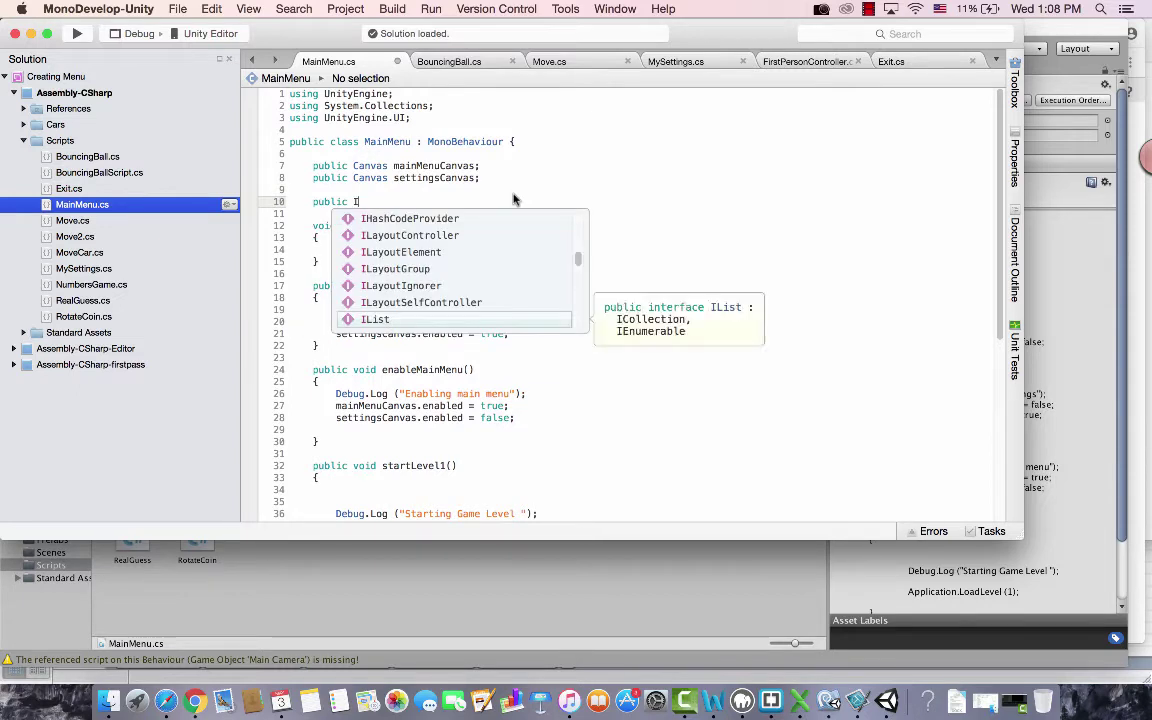
type("nputField")
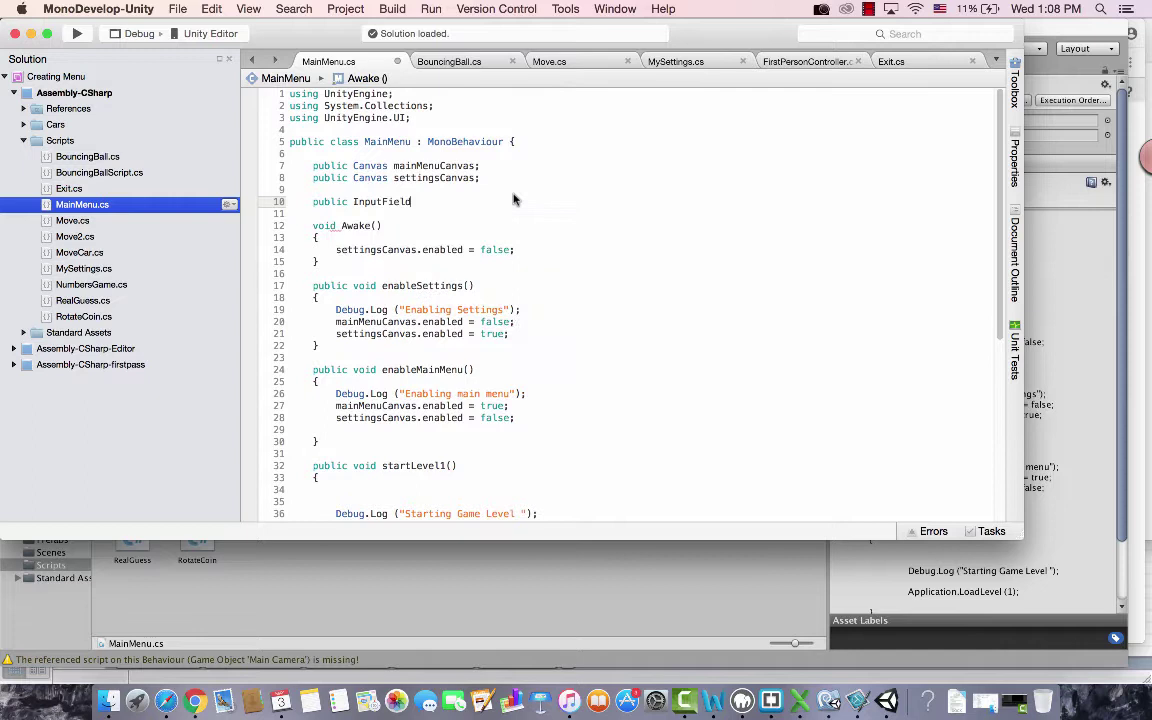
type(" playername;")
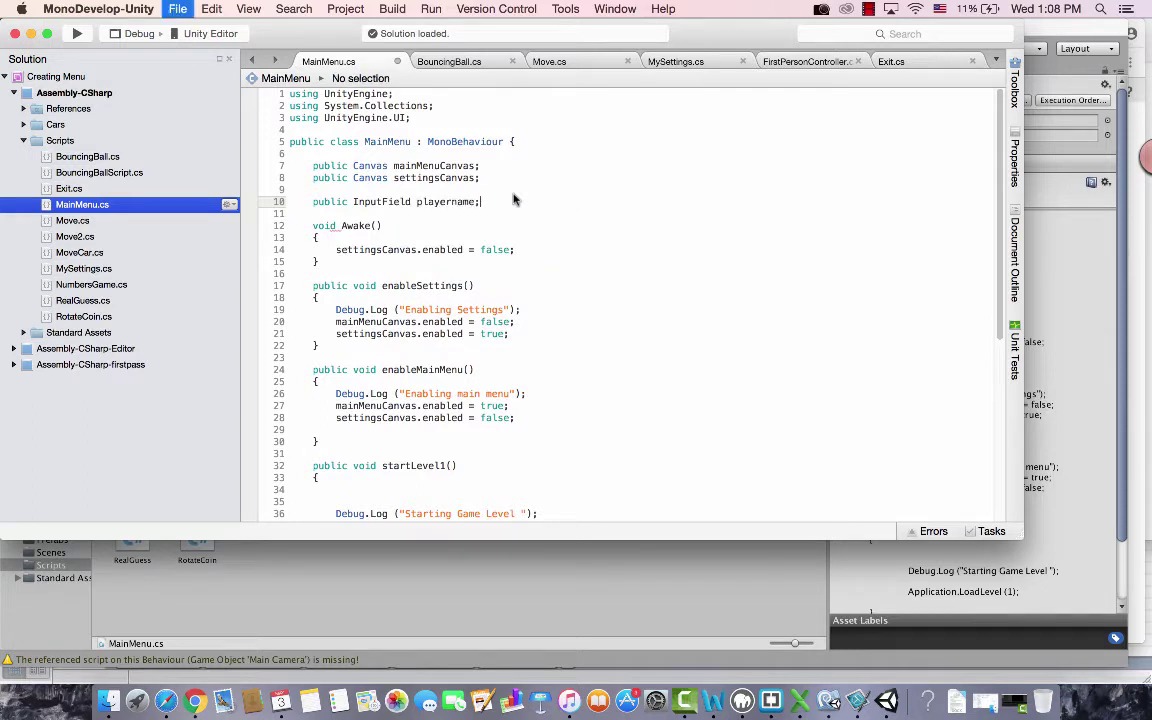
scroll(526, 330, "down", 5)
scroll(526, 332, "up", 1)
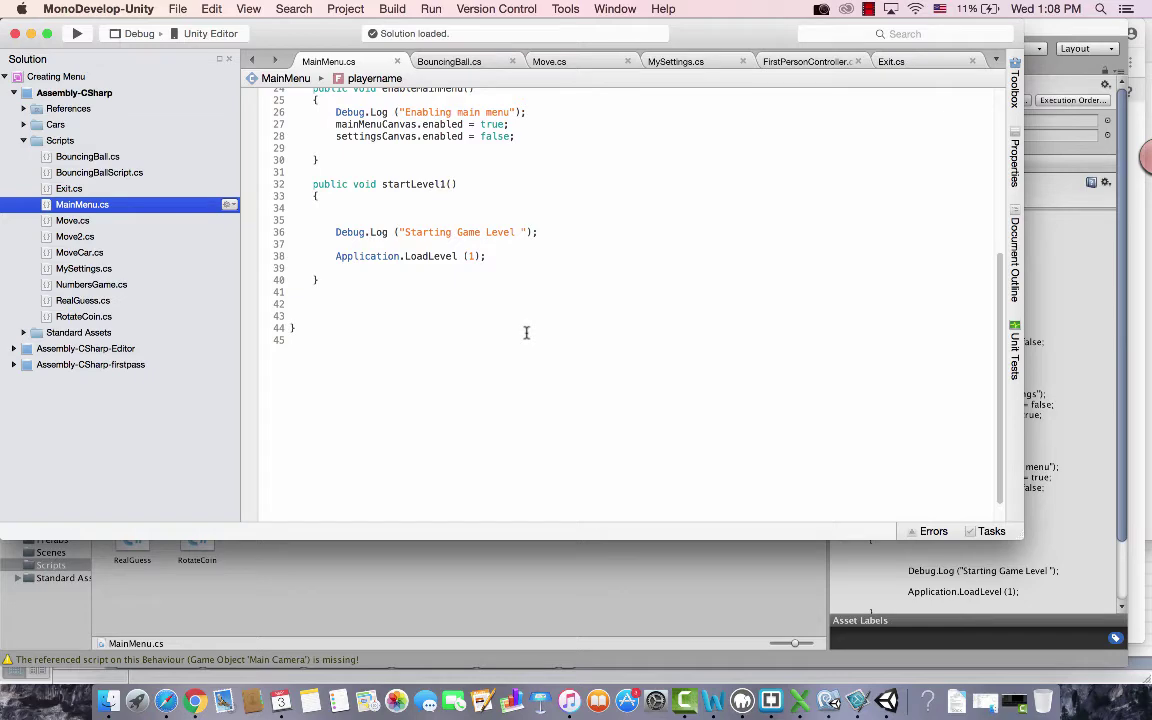
key("super+Tab")
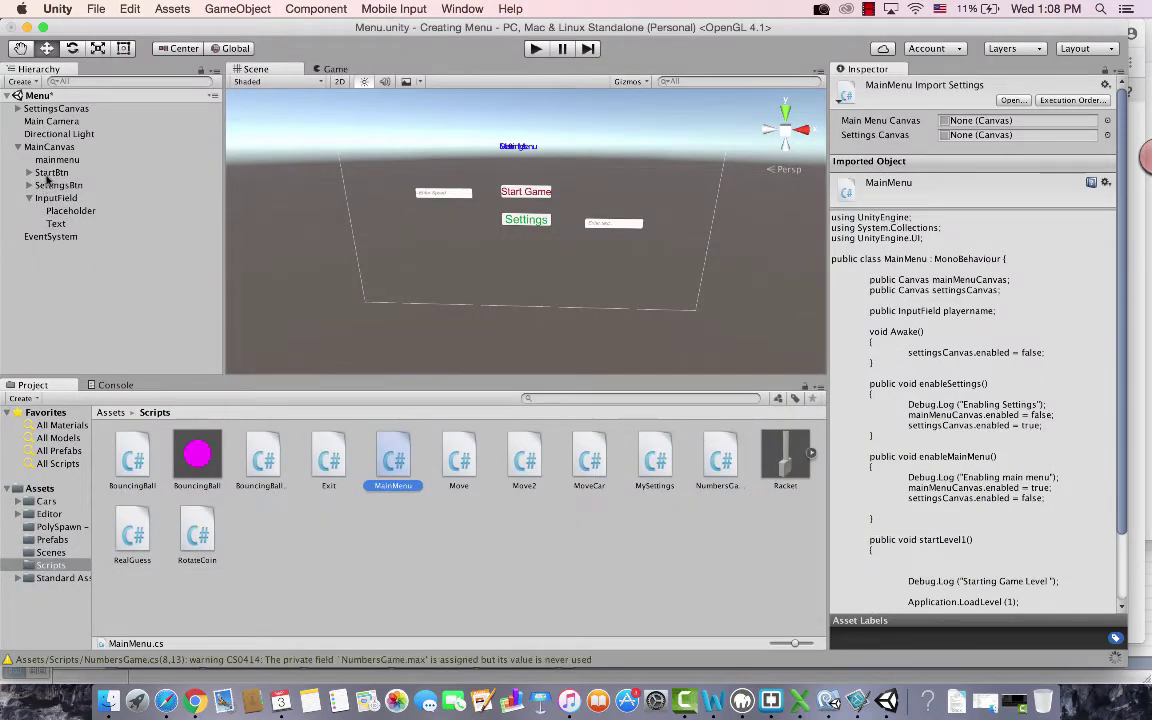
Select Main Camera and compare its Main Menu component with the MainMenu.cs code.
left_click(47, 175)
scroll(935, 370, "down", 3)
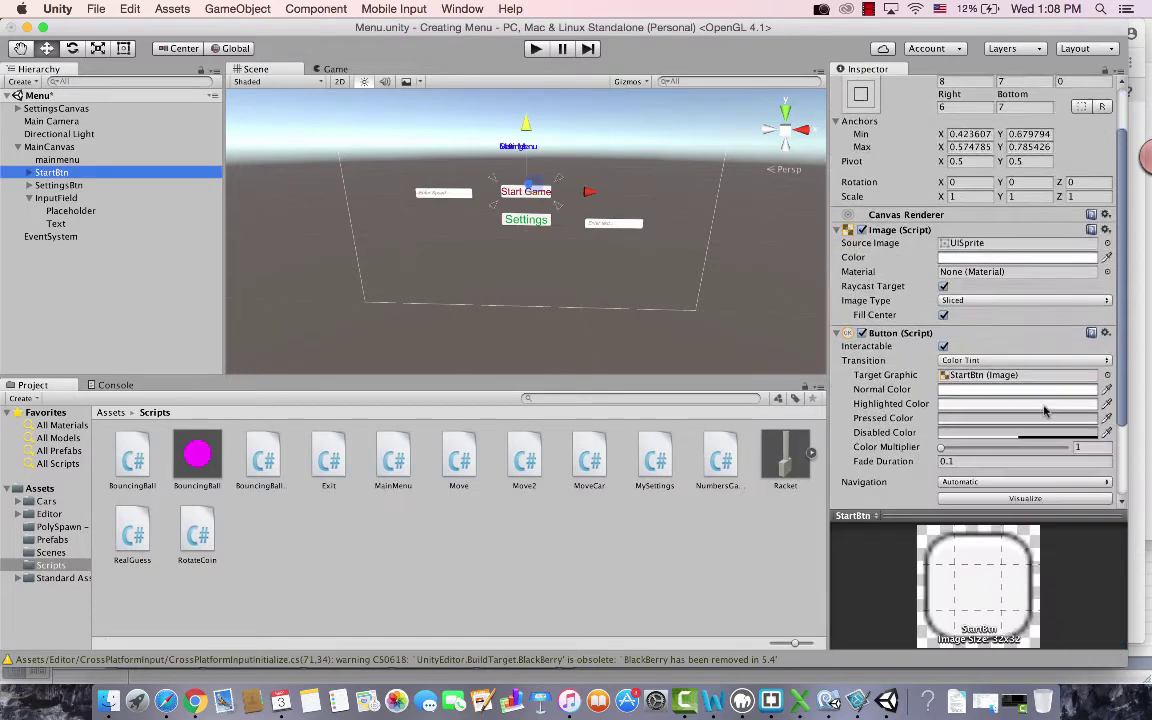
scroll(945, 372, "down", 2)
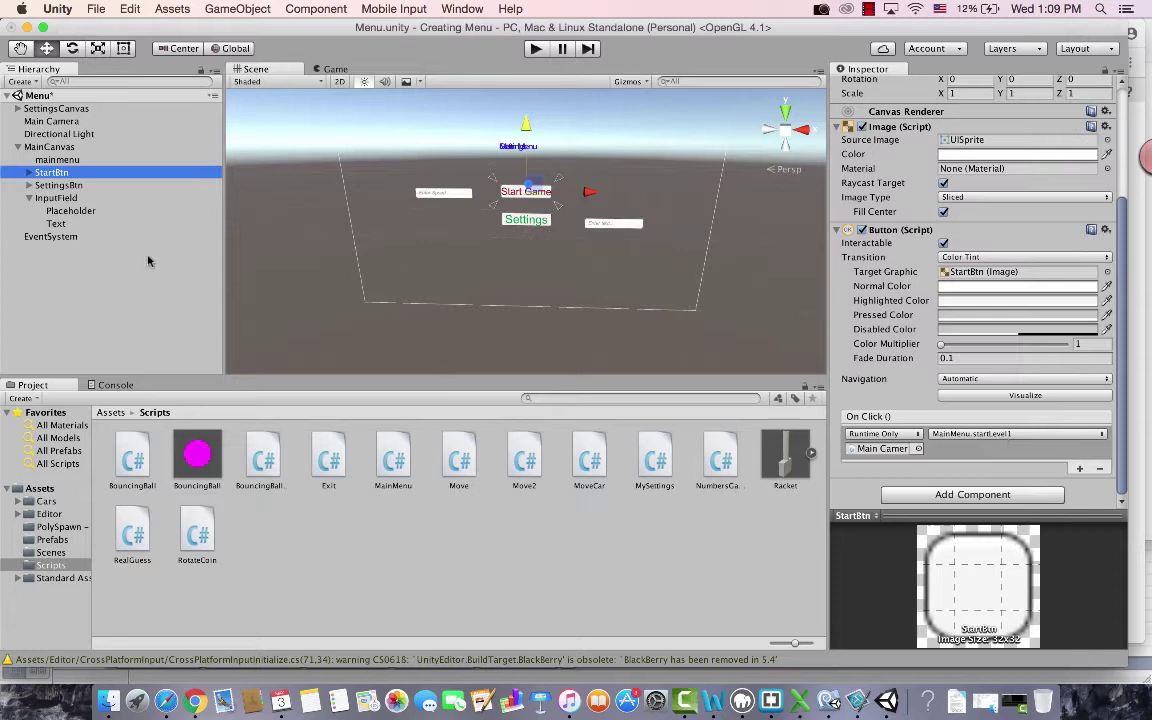
left_click(56, 119)
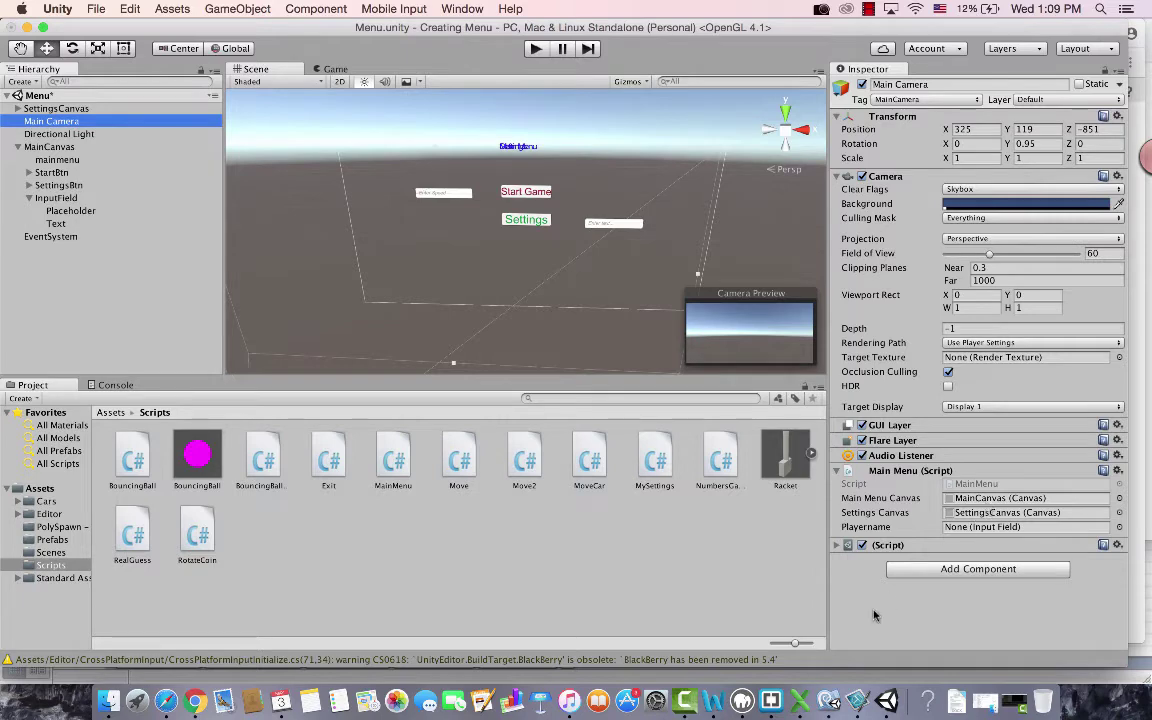
left_click(829, 699)
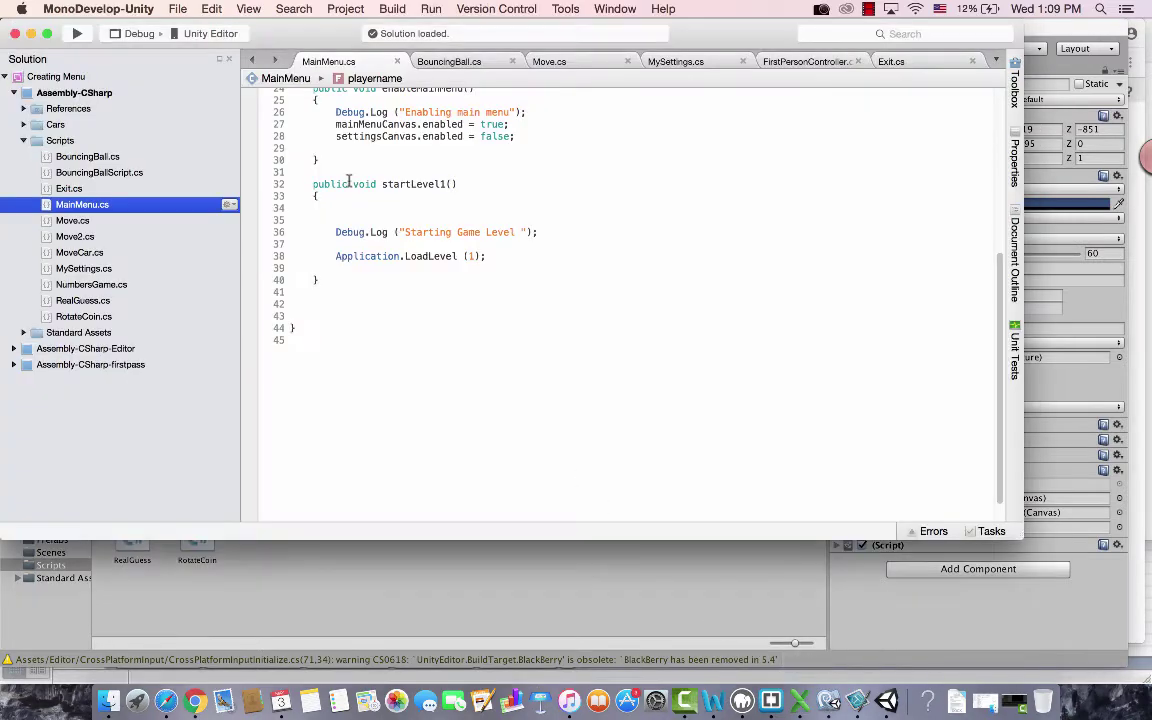
key("super+Tab")
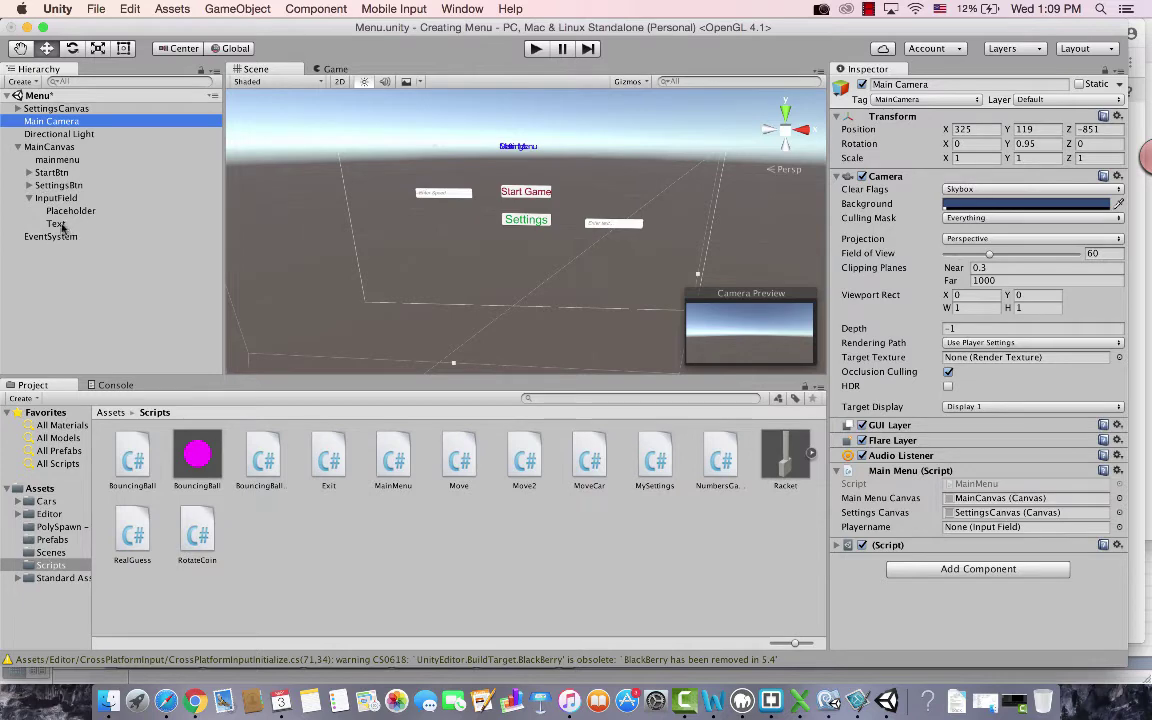
key("super+Tab")
scroll(401, 170, "up", 5)
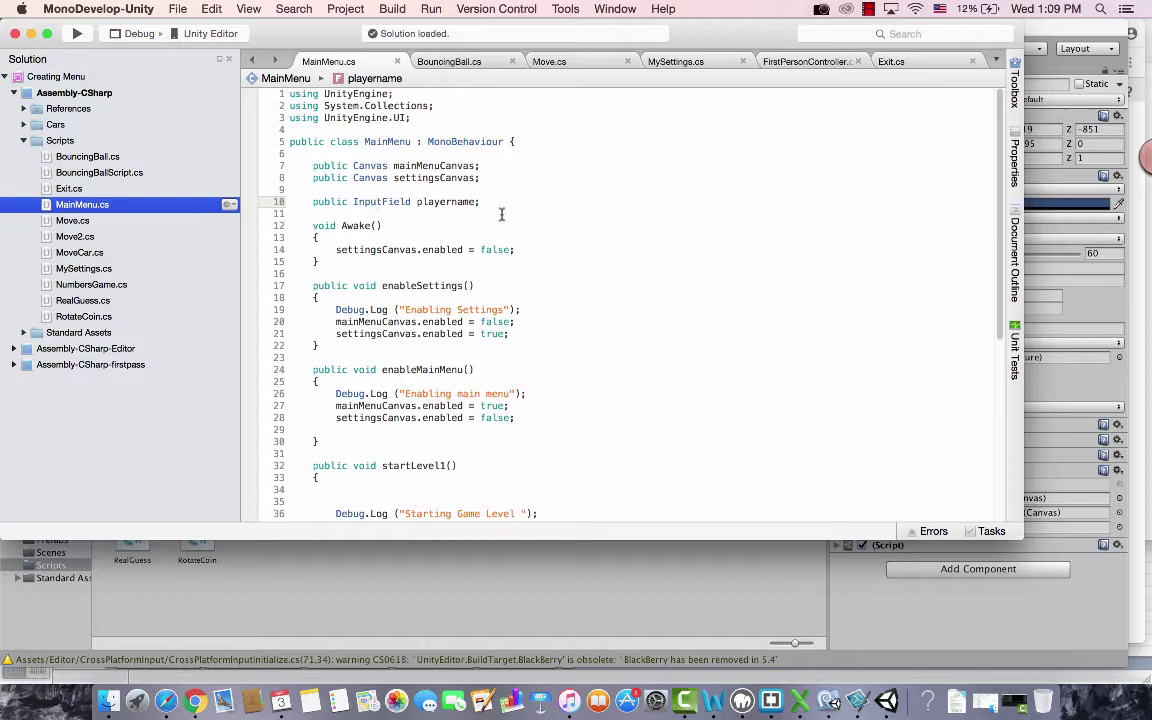
key("super+Tab")
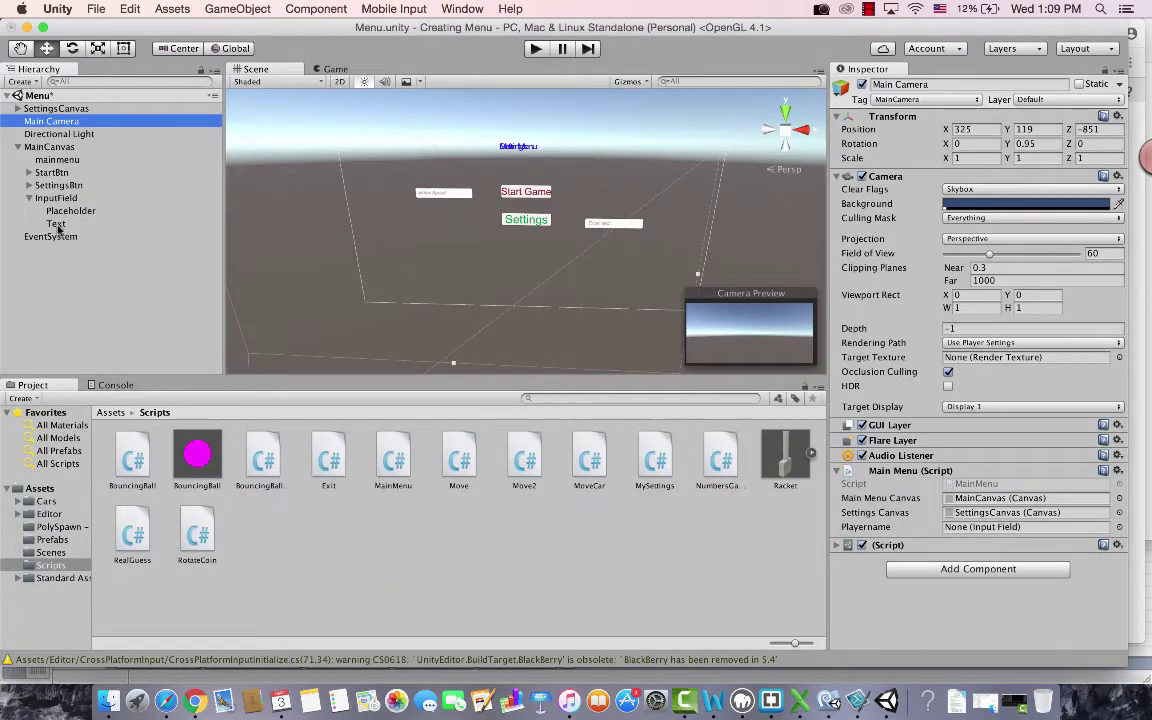
Drag InputField into the Playername slot of Main Camera's Main Menu script.
left_click(56, 224)
left_click(62, 198)
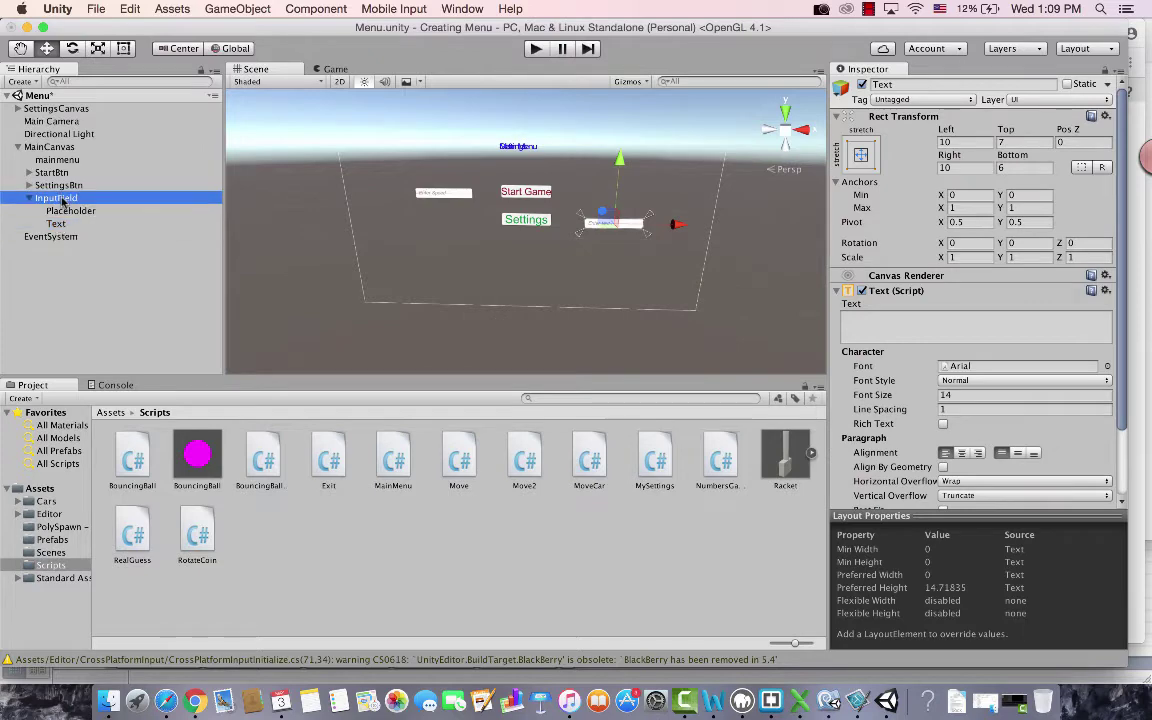
left_click(61, 122)
mouse_move(55, 198)
left_mouse_down()
mouse_move(572, 363)
mouse_move(969, 530)
left_mouse_up()
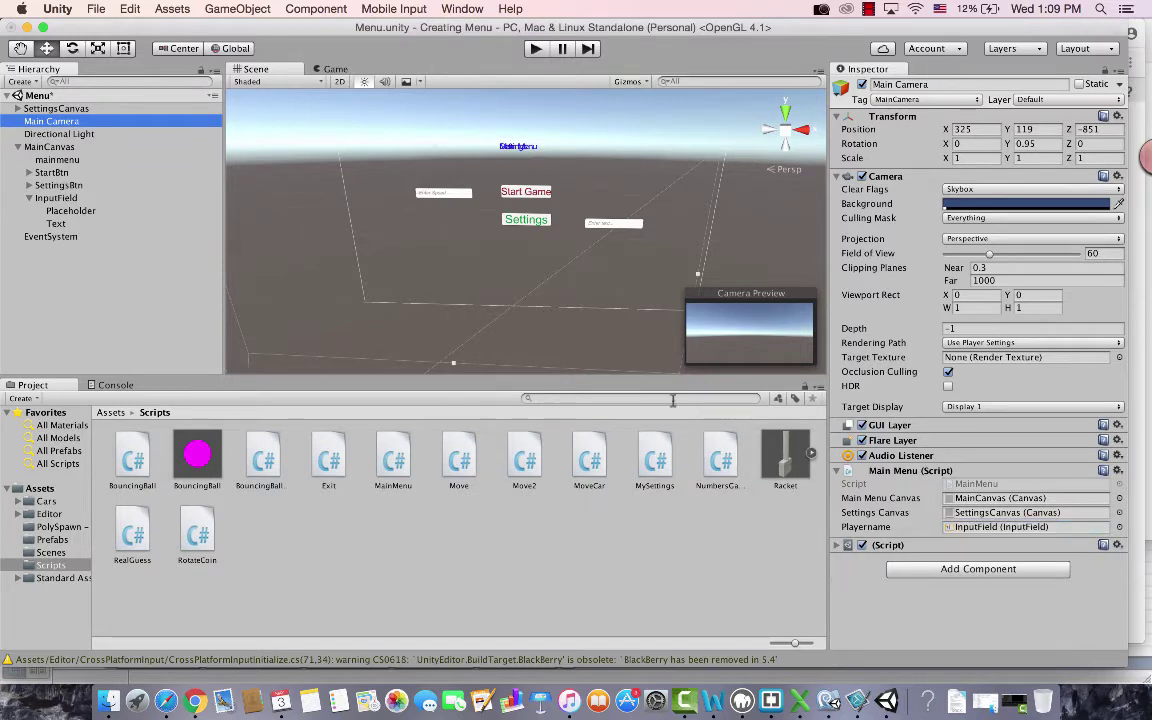
Save the Menu scene with File > Save Scene.
left_click(88, 8)
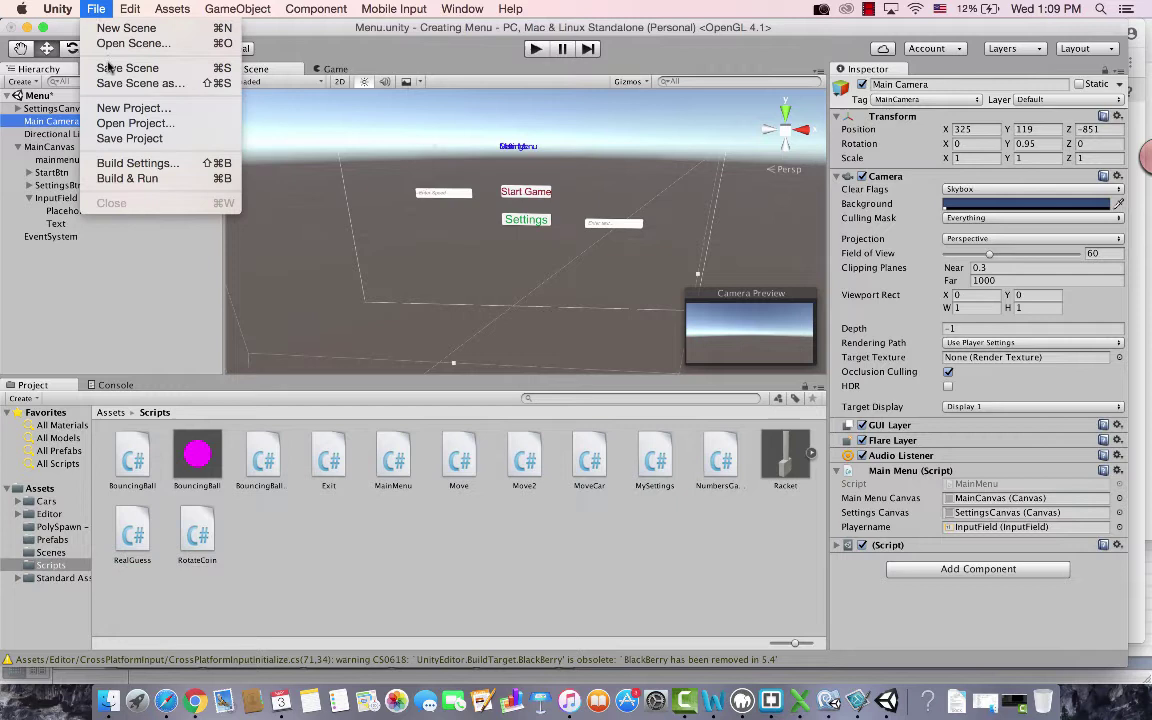
left_click(110, 68)
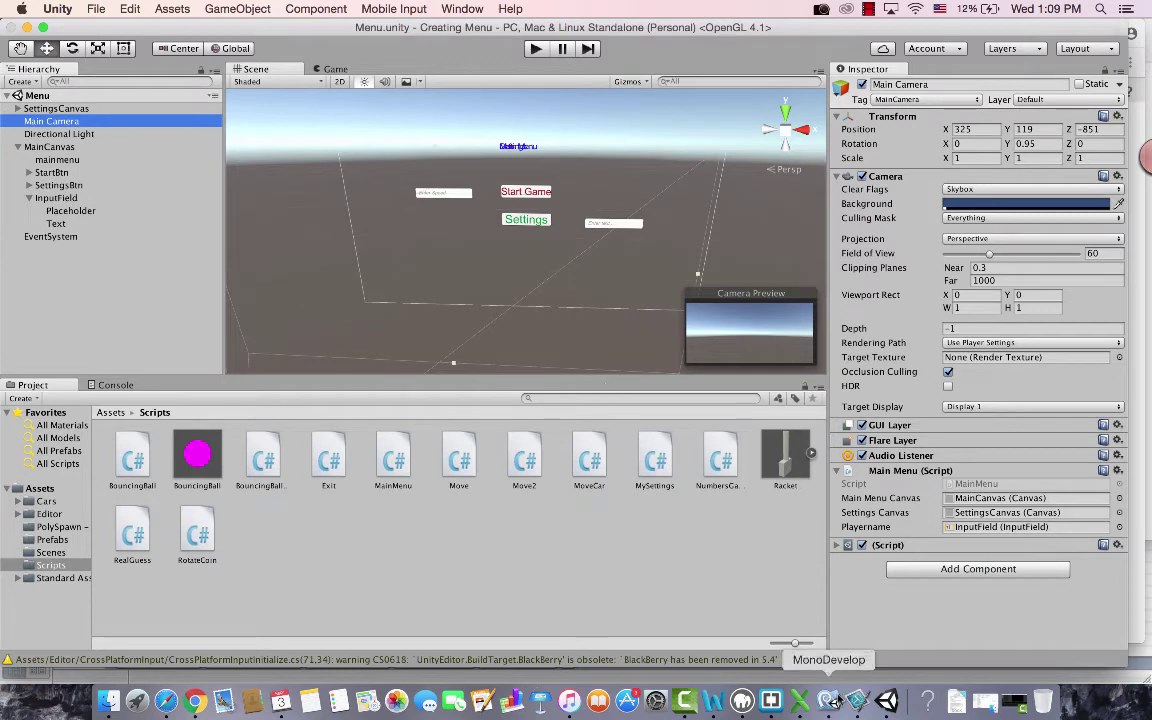
Add a Debug.Log of "Player Name is: " plus playername to startLevel1.
left_click(829, 700)
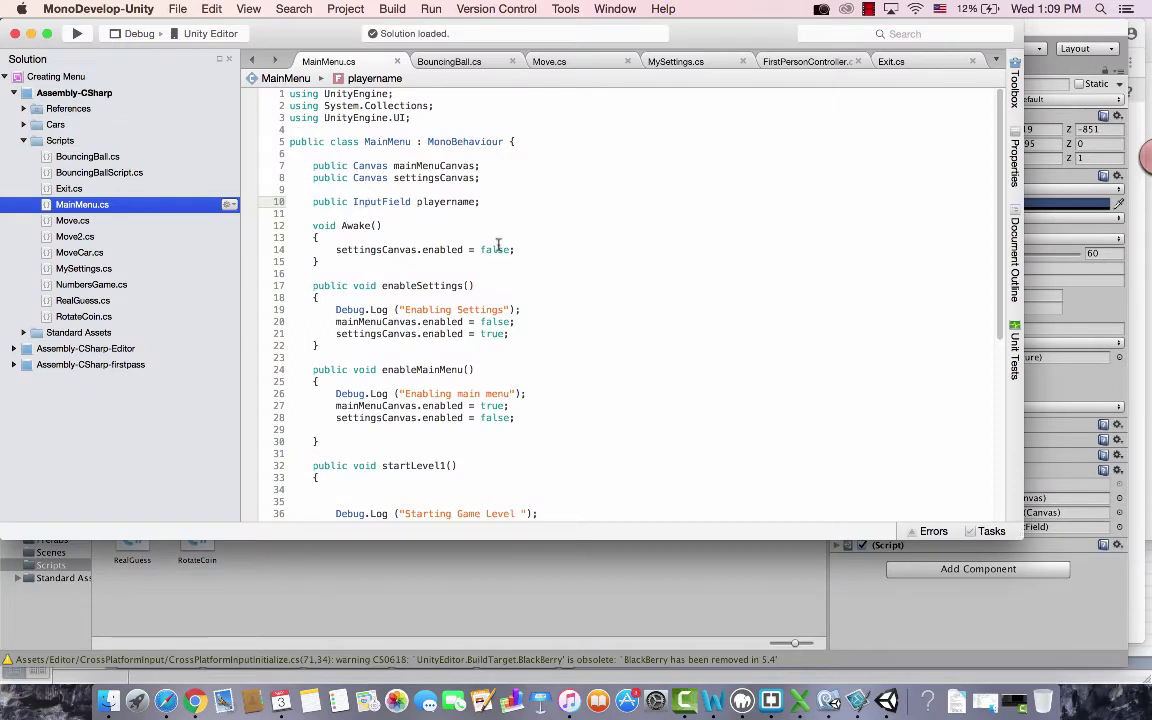
scroll(525, 293, "down", 5)
scroll(525, 293, "down", 4)
scroll(525, 293, "up", 1)
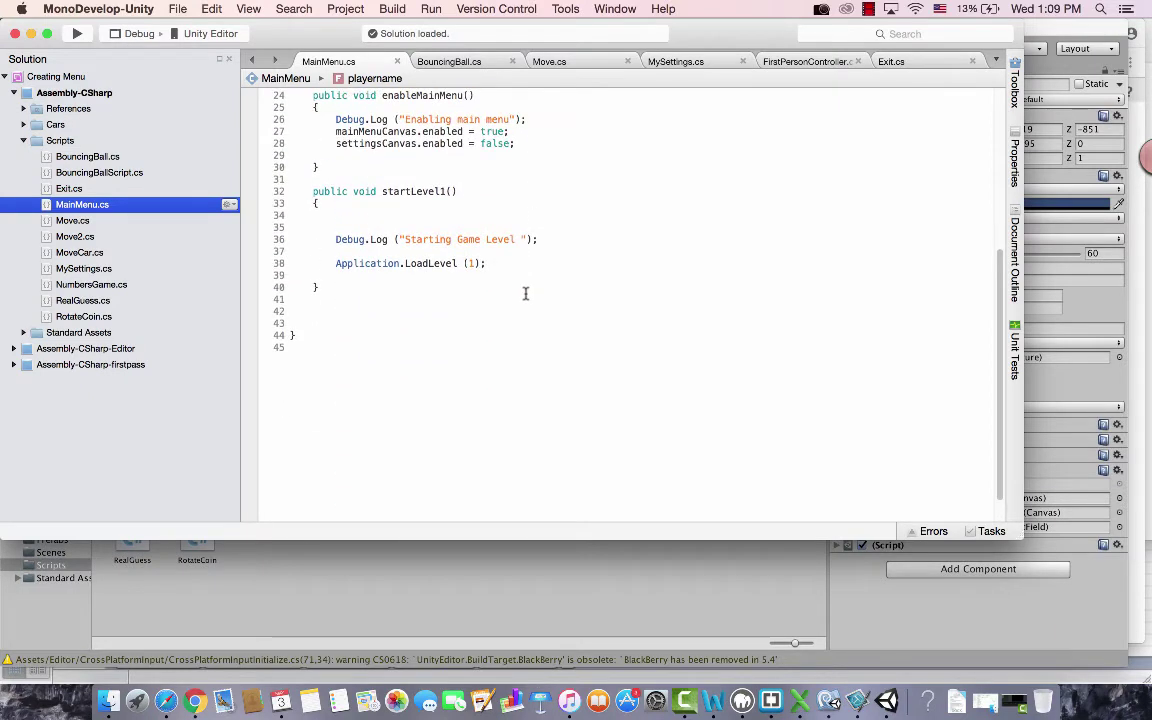
left_click(427, 219)
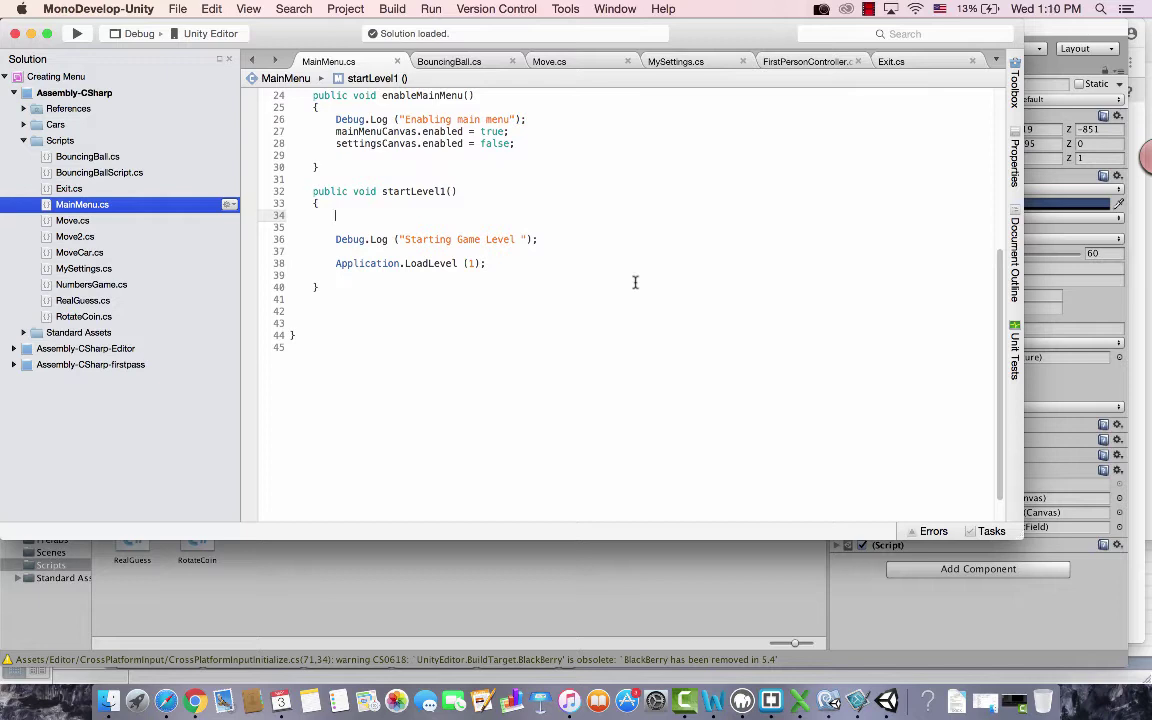
type("Debug.l")
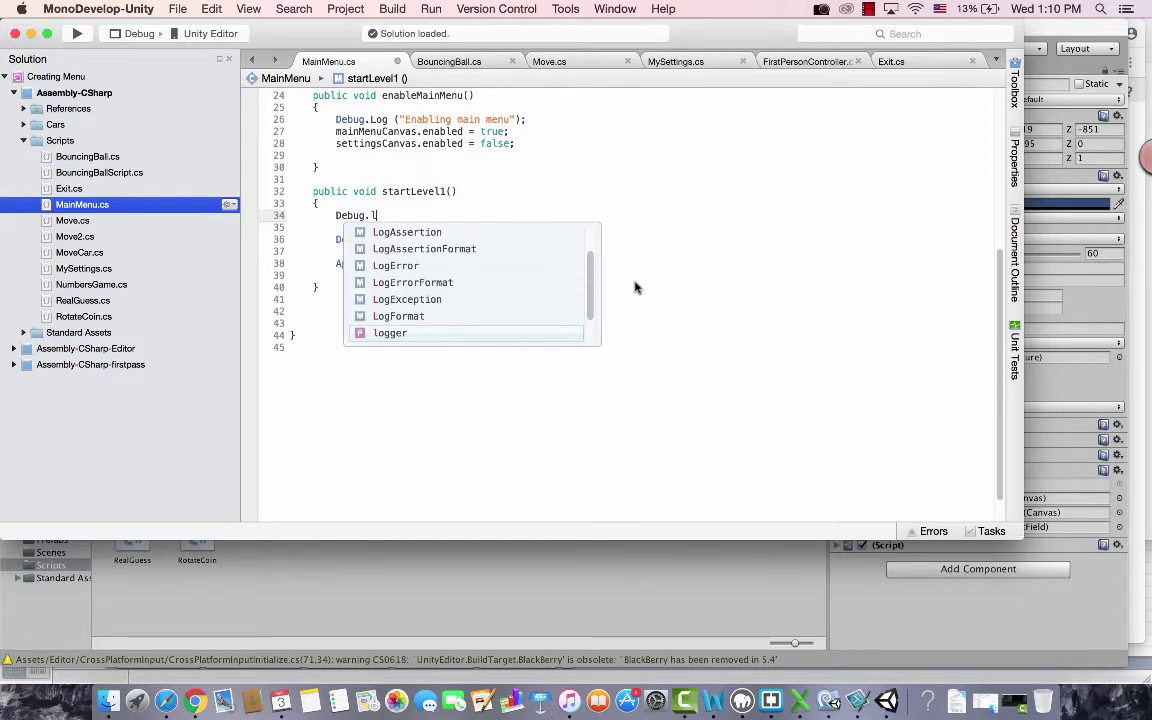
key("Return")
type("(\"P")
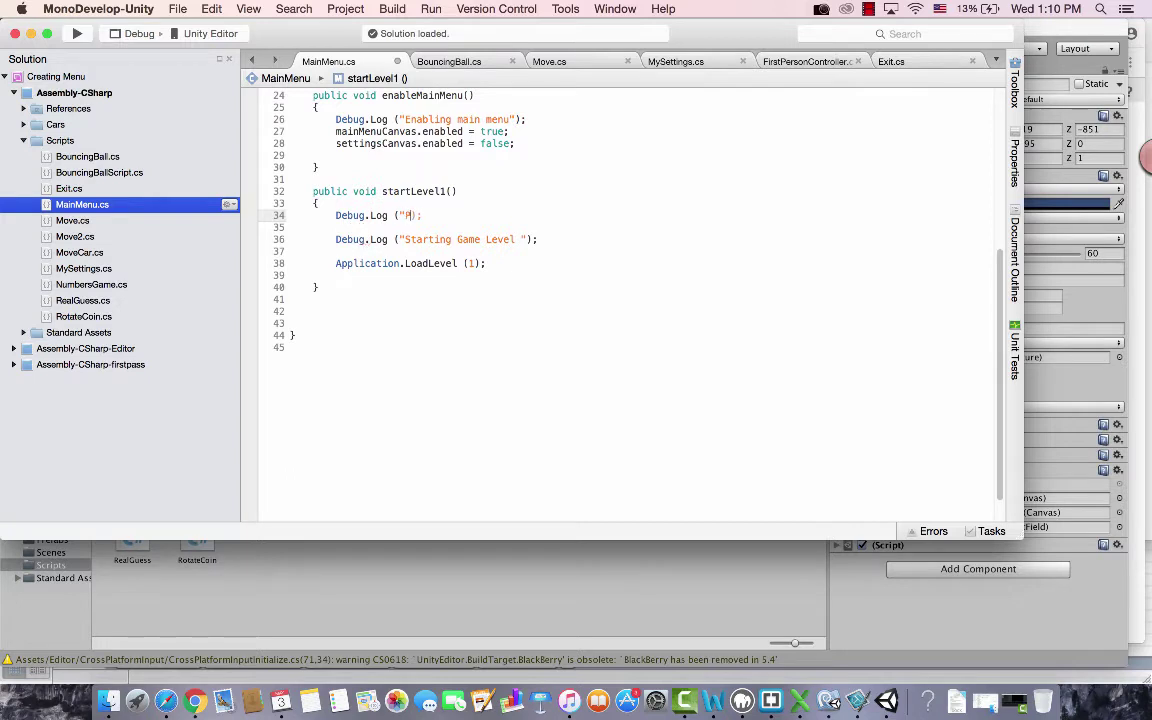
type("layer Name is:")
type(" \" ")
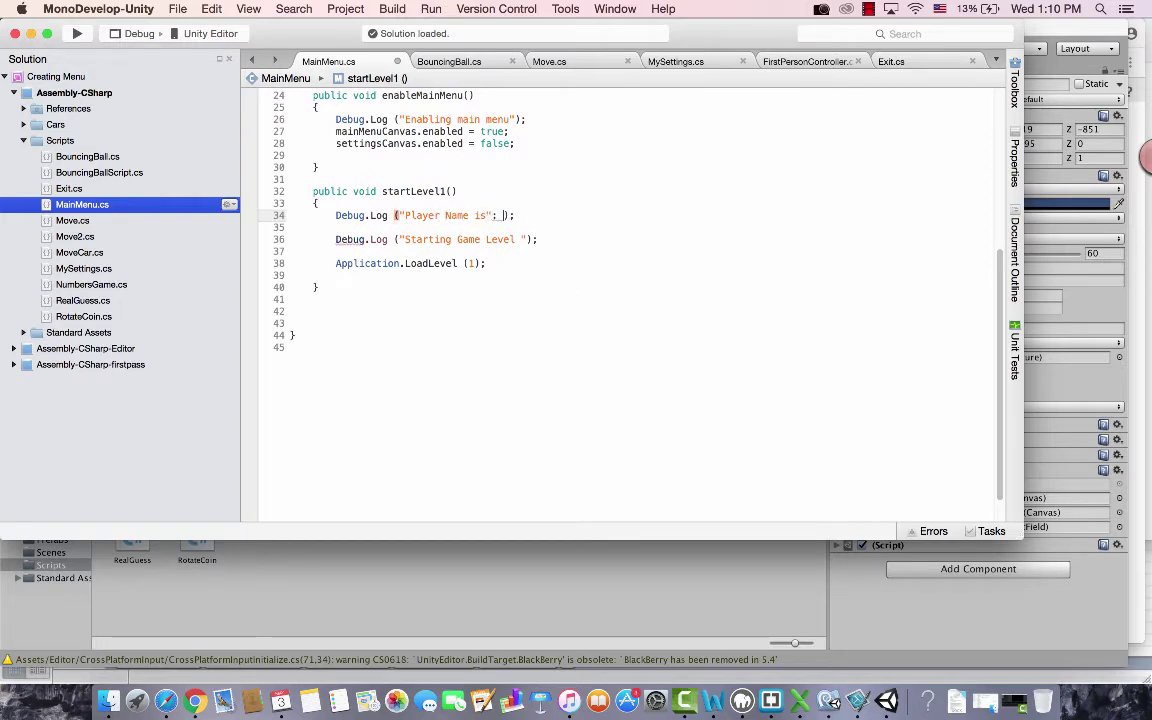
type("+ player")
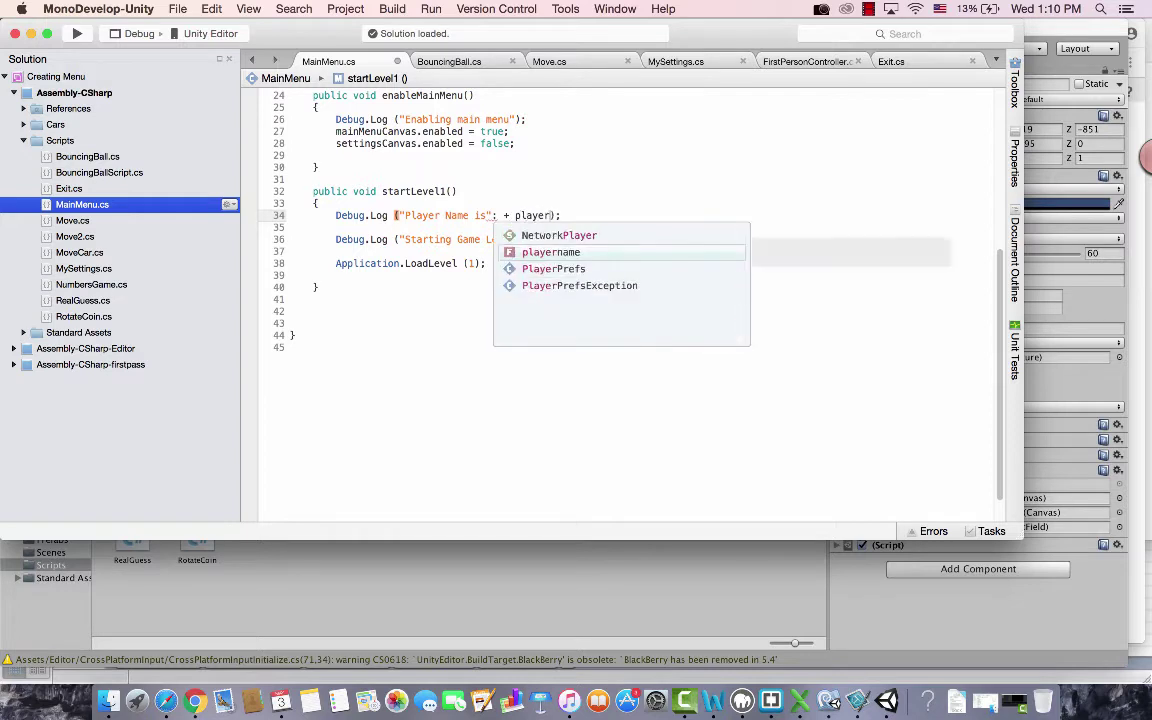
key("Return")
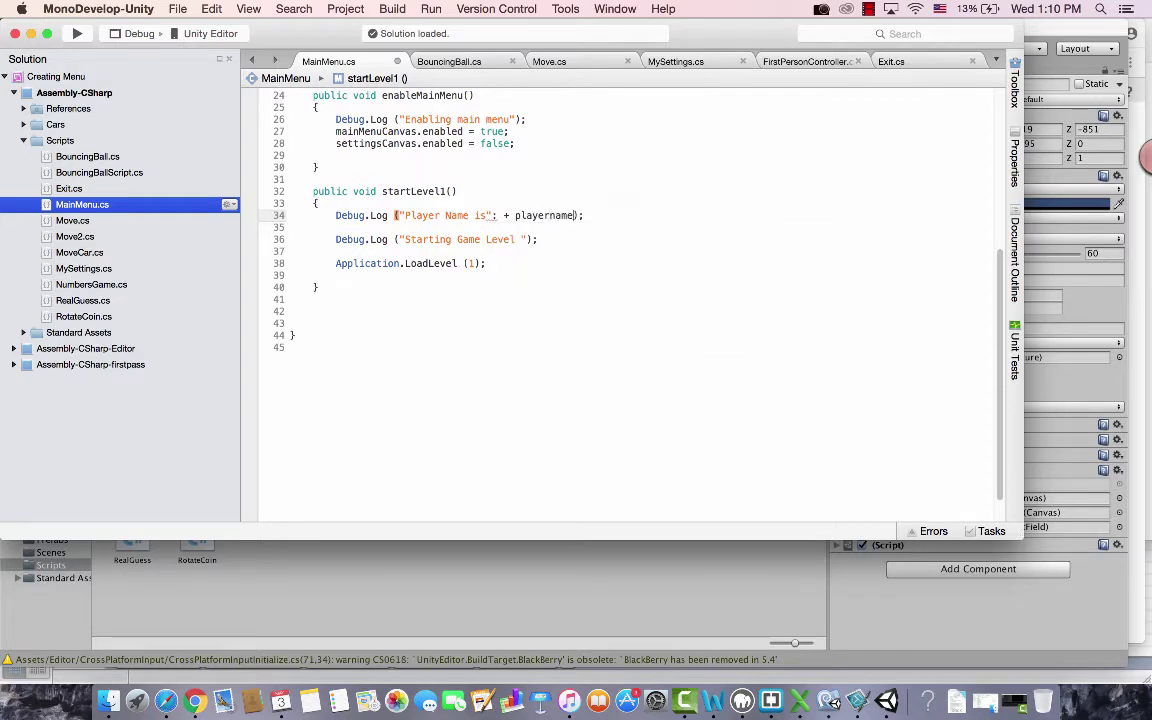
type(".te")
key("Return")
Fix the log message's stray semicolon, use lowercase playername.text, and return to Unity.
scroll(530, 208, "up", 10)
scroll(445, 210, "down", 5)
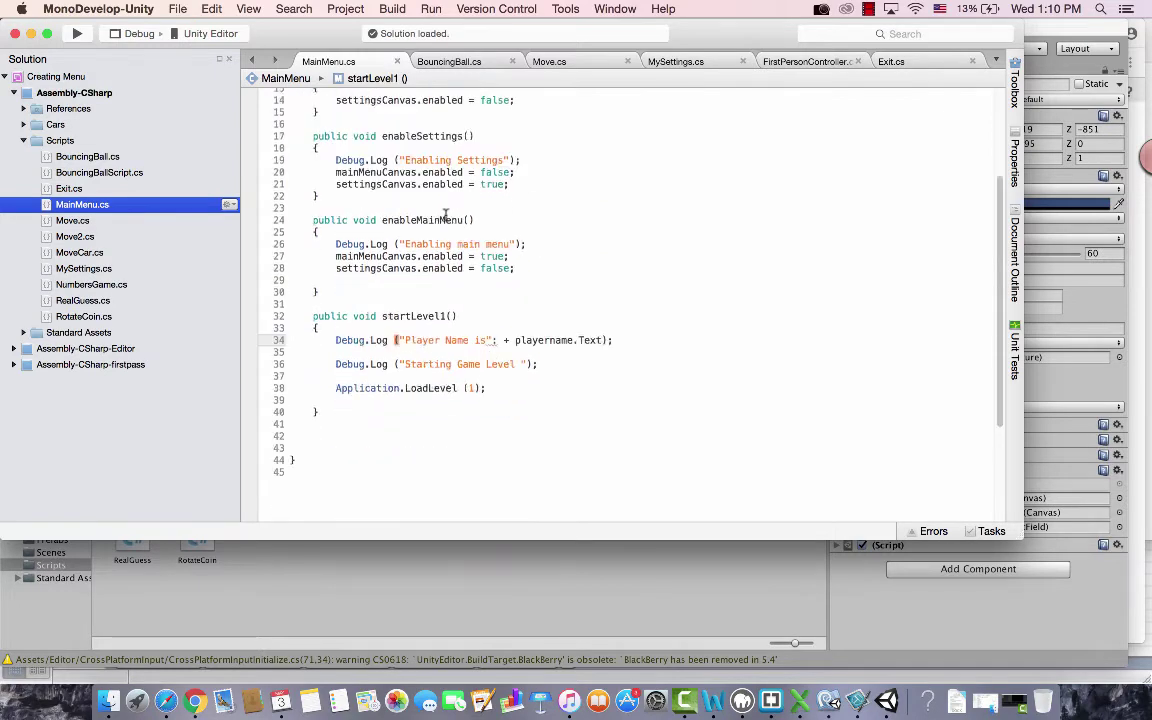
scroll(450, 218, "down", 4)
scroll(446, 215, "up", 1)
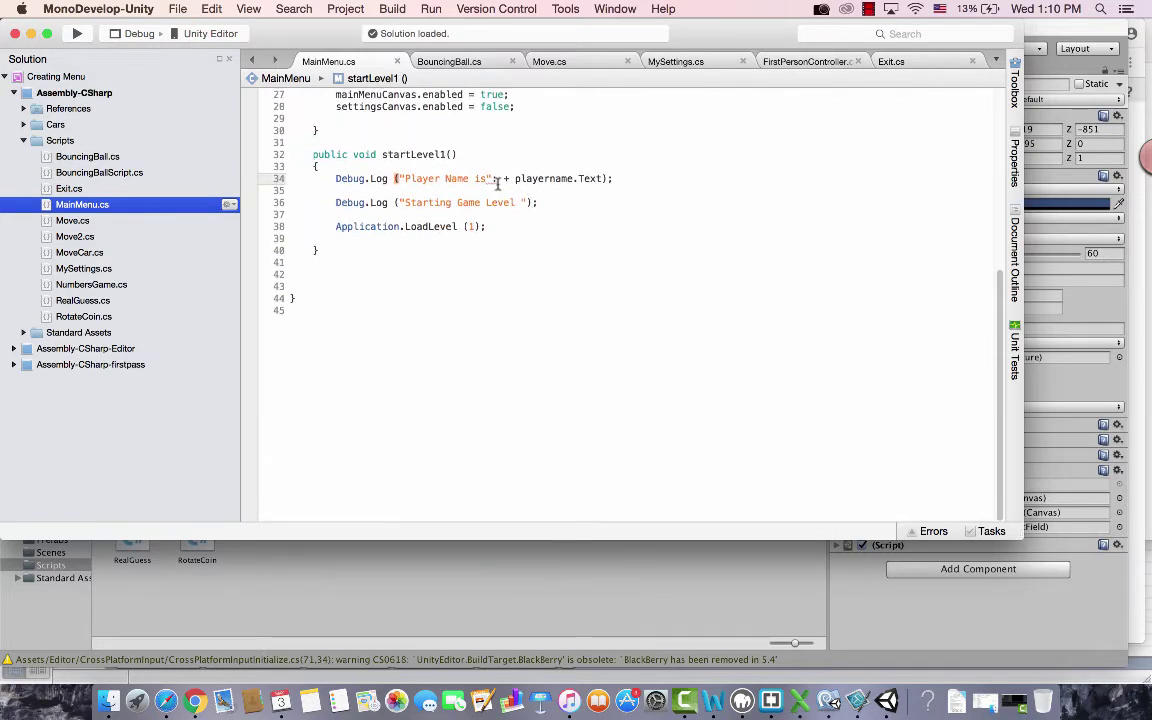
left_click(497, 182)
key("BackSpace")
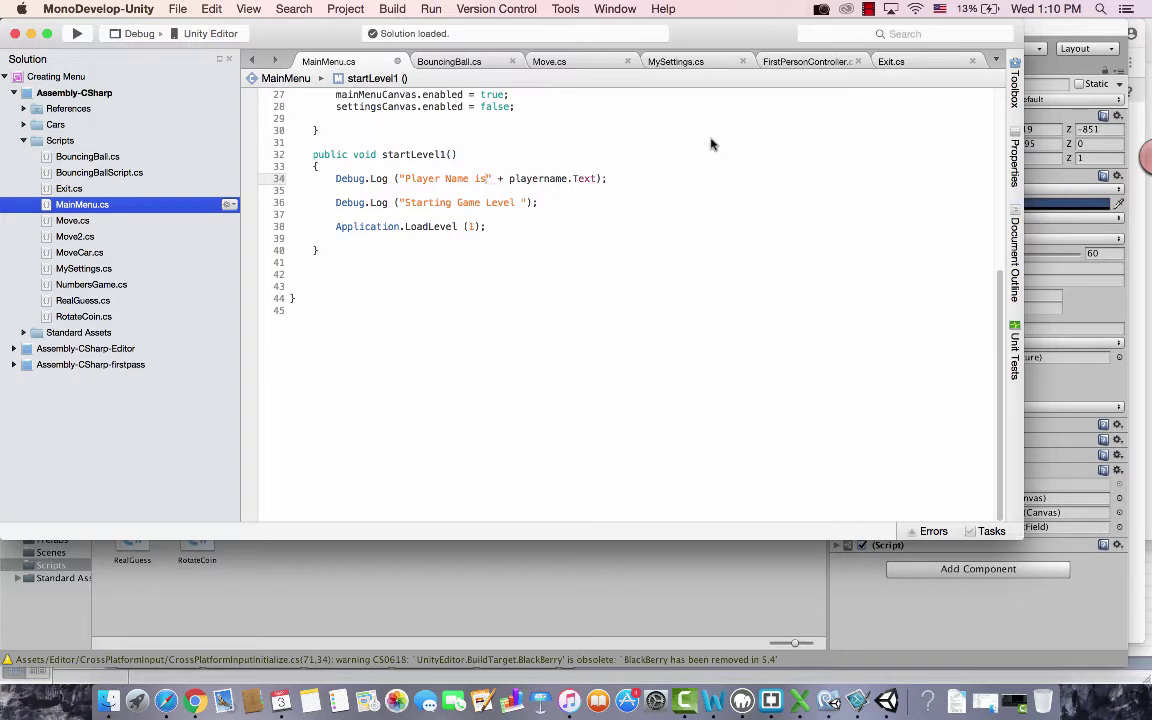
type(":")
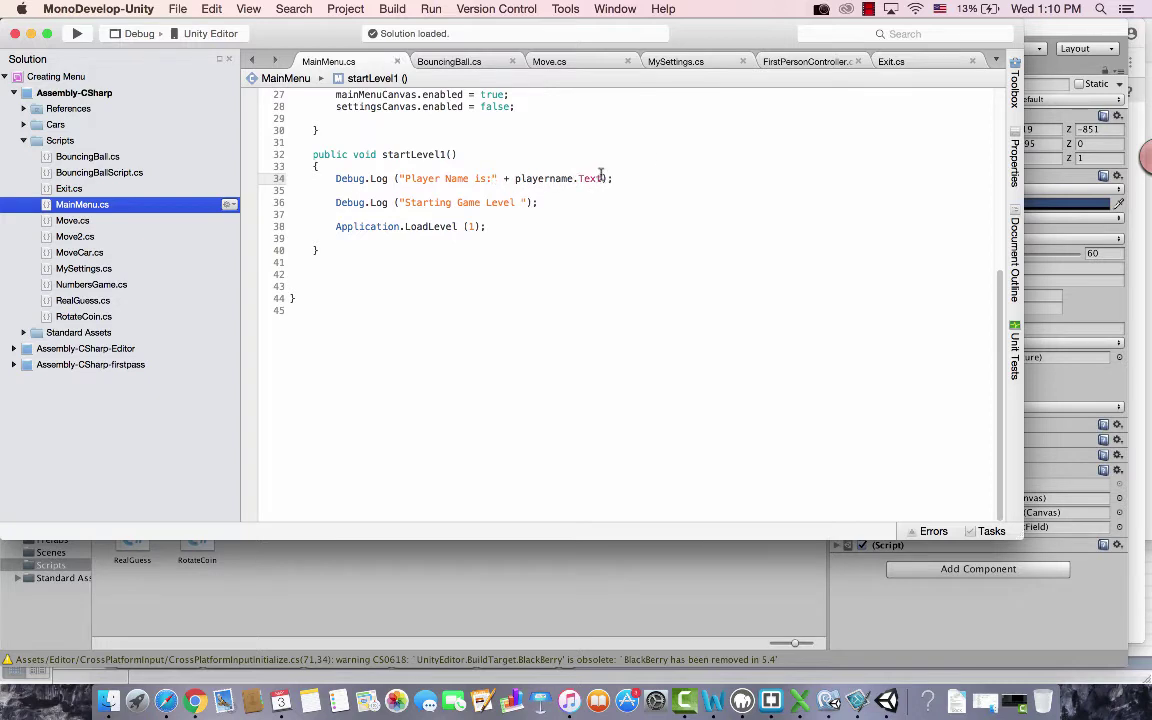
key("BackSpace")
type(".tex")
key("Return")
left_click(500, 607)
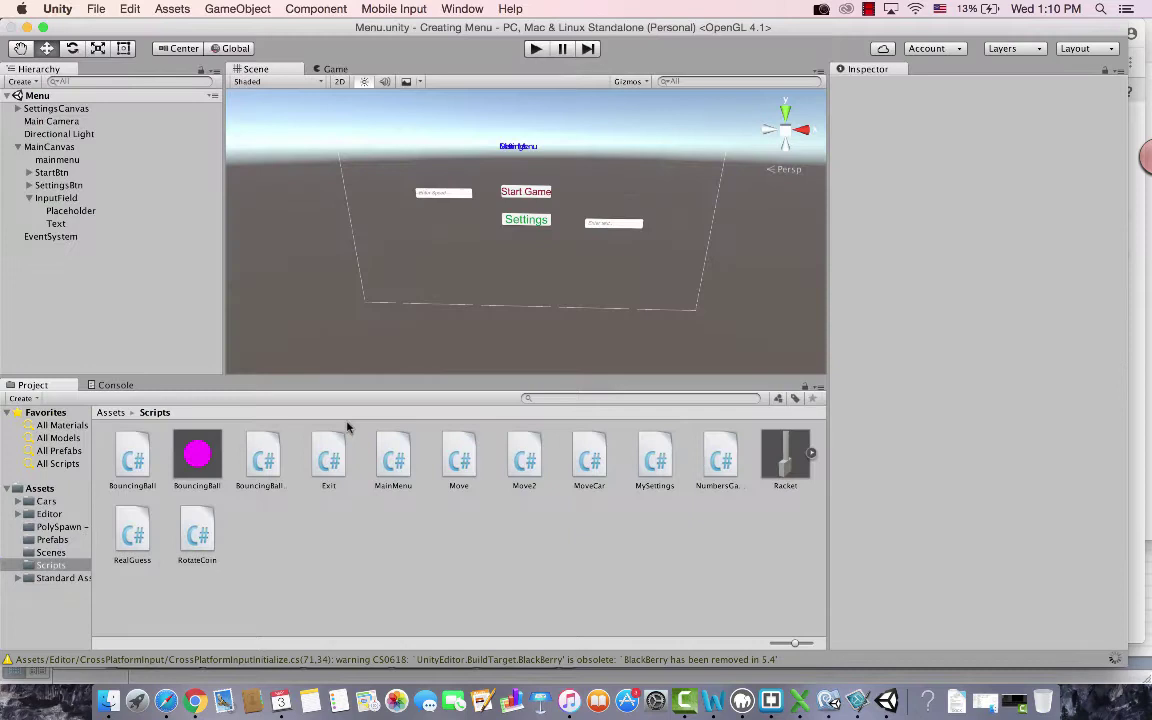
Play-test entering the name Ali, clear the Console, start Level 1 and check the logged name.
left_click(535, 49)
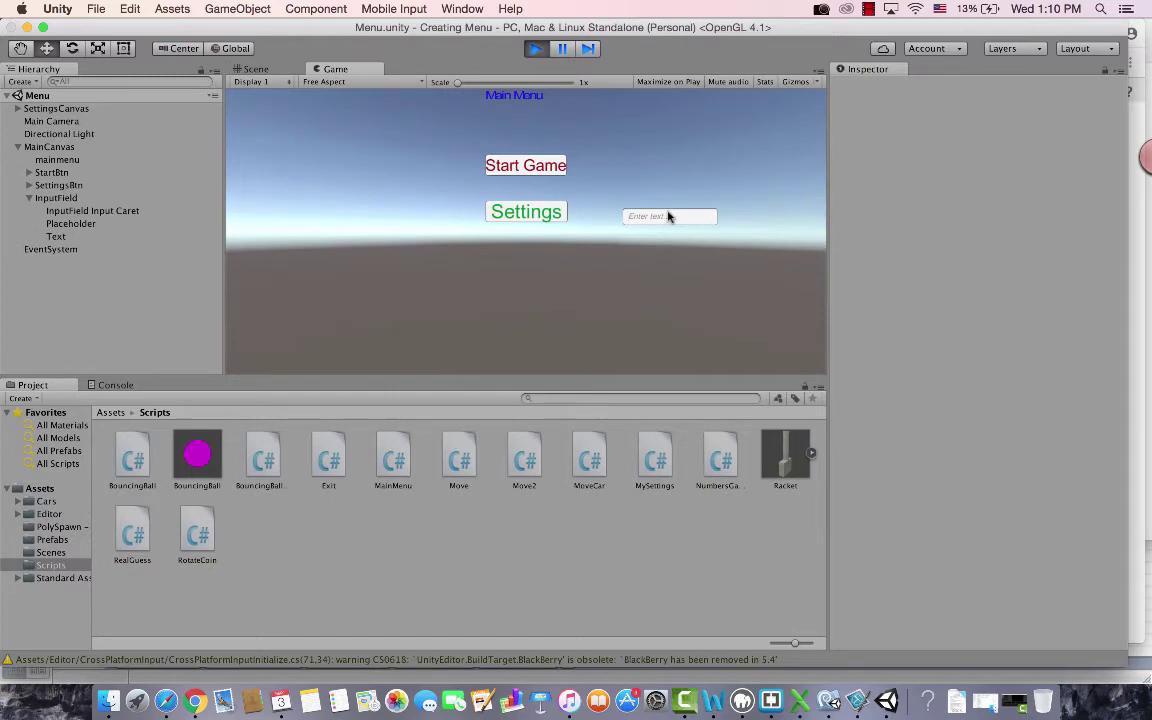
type("Al")
left_click(115, 385)
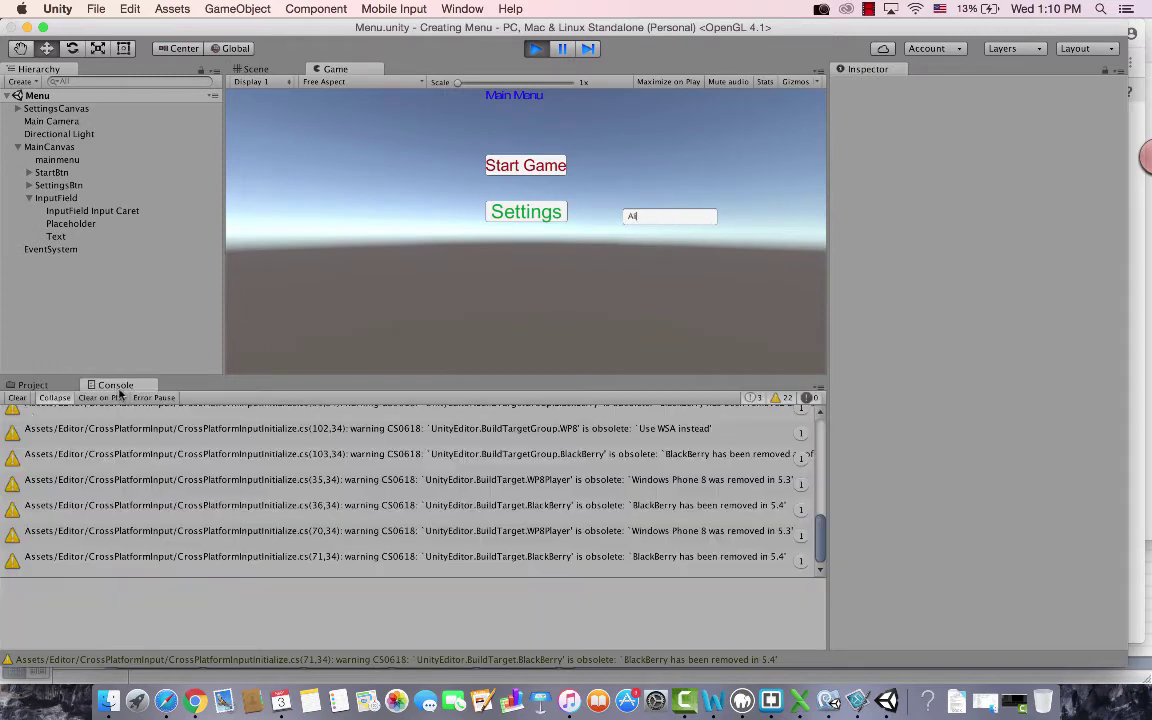
left_click(17, 398)
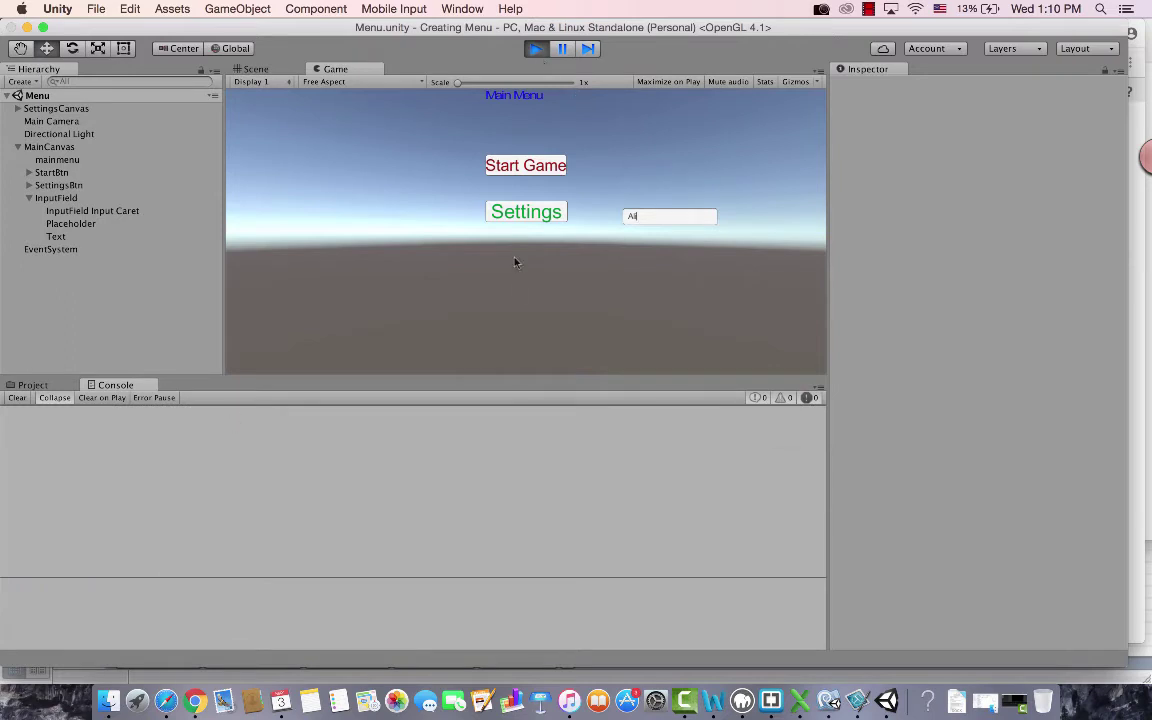
left_click(503, 178)
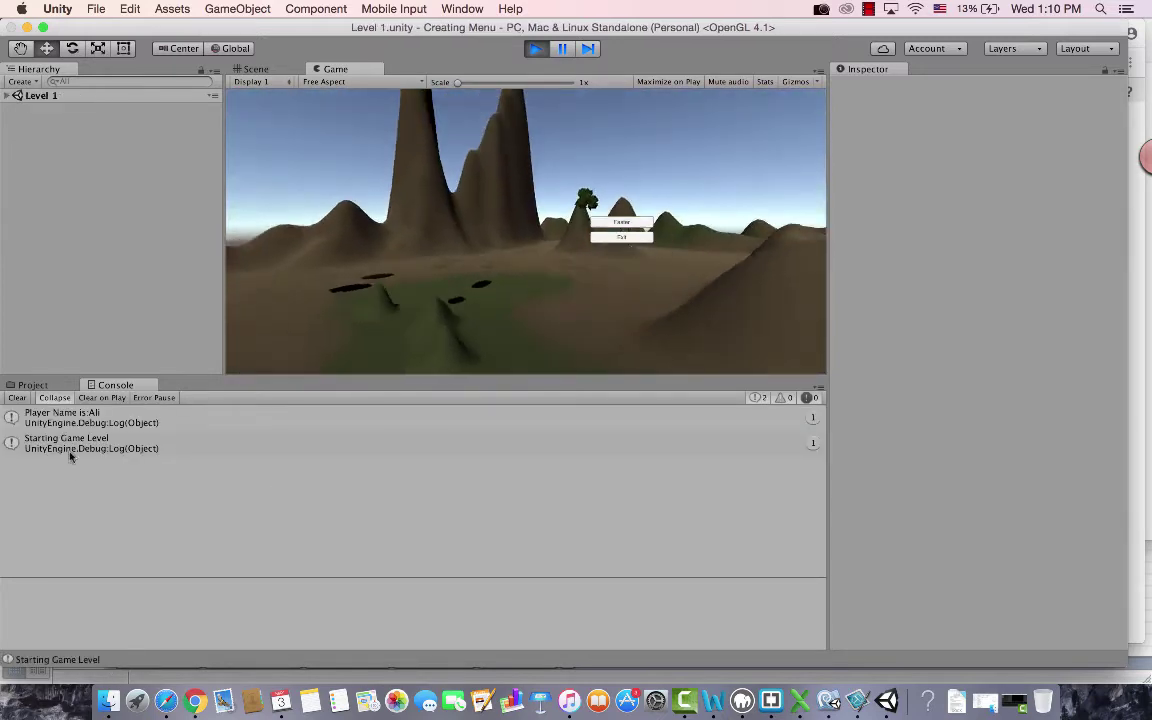
double_click(110, 414)
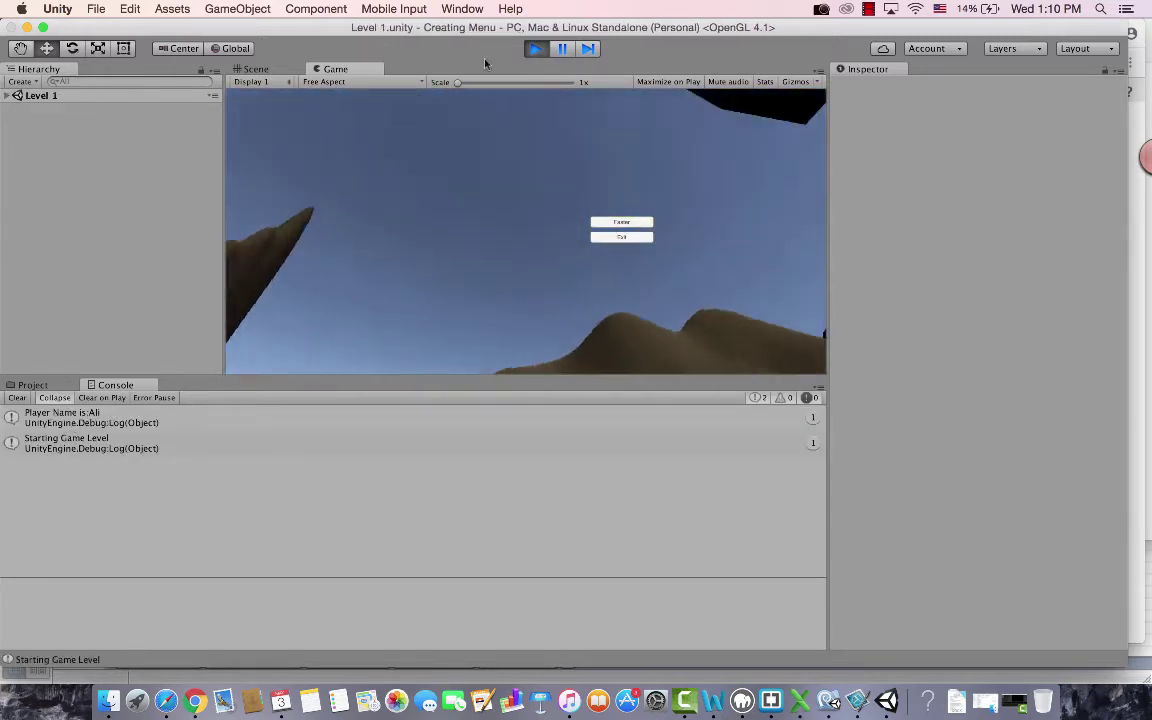
left_click(535, 48)
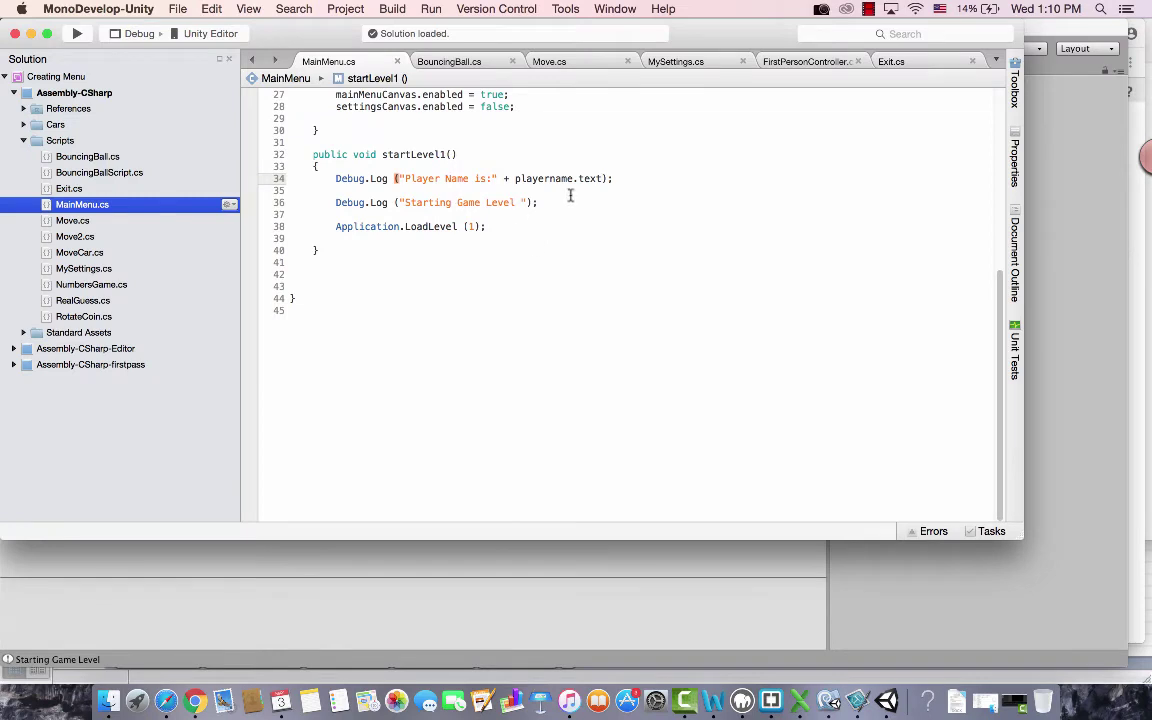
Scroll MainMenu.cs to the top and bring the Unity editor back to the front.
scroll(667, 163, "up", 6)
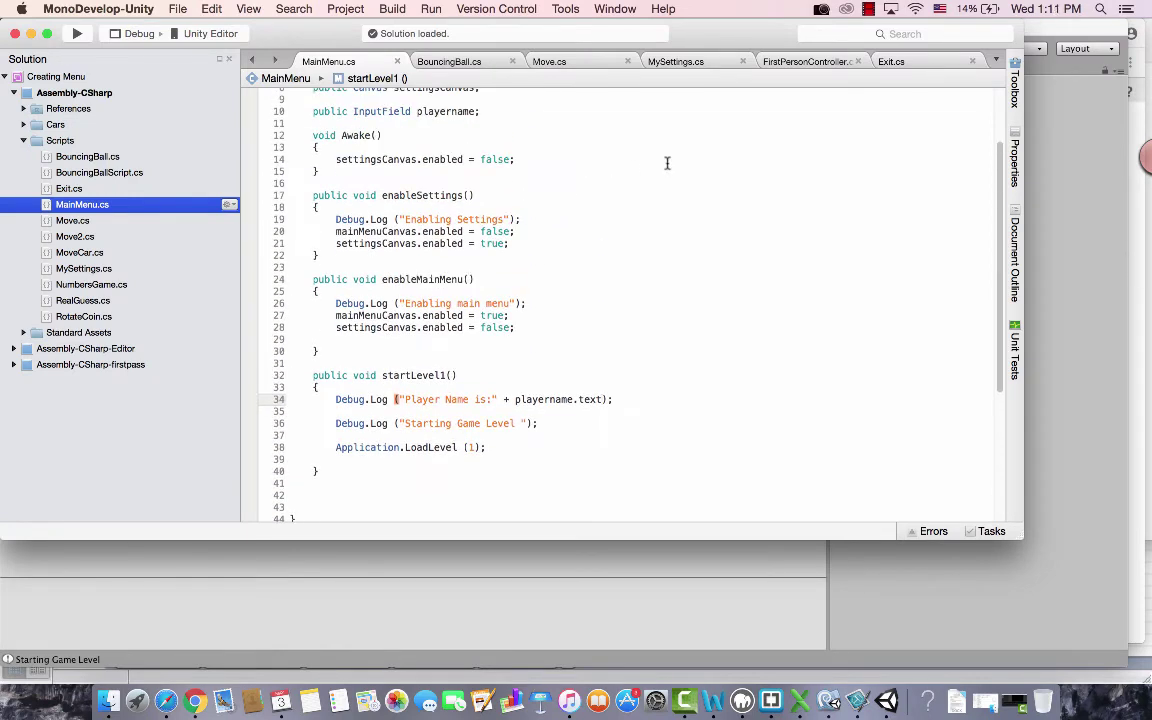
scroll(667, 163, "up", 3)
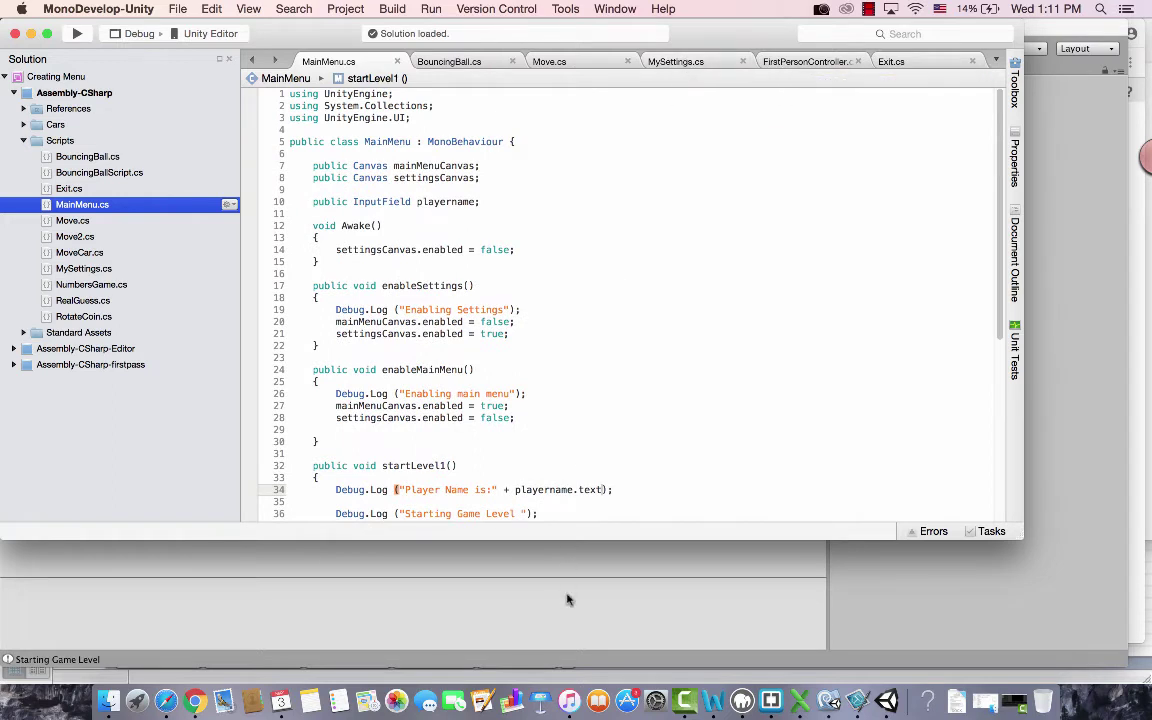
left_click(511, 550)
Open the Level 1 scene from the Project's Scenes folder.
left_click(50, 385)
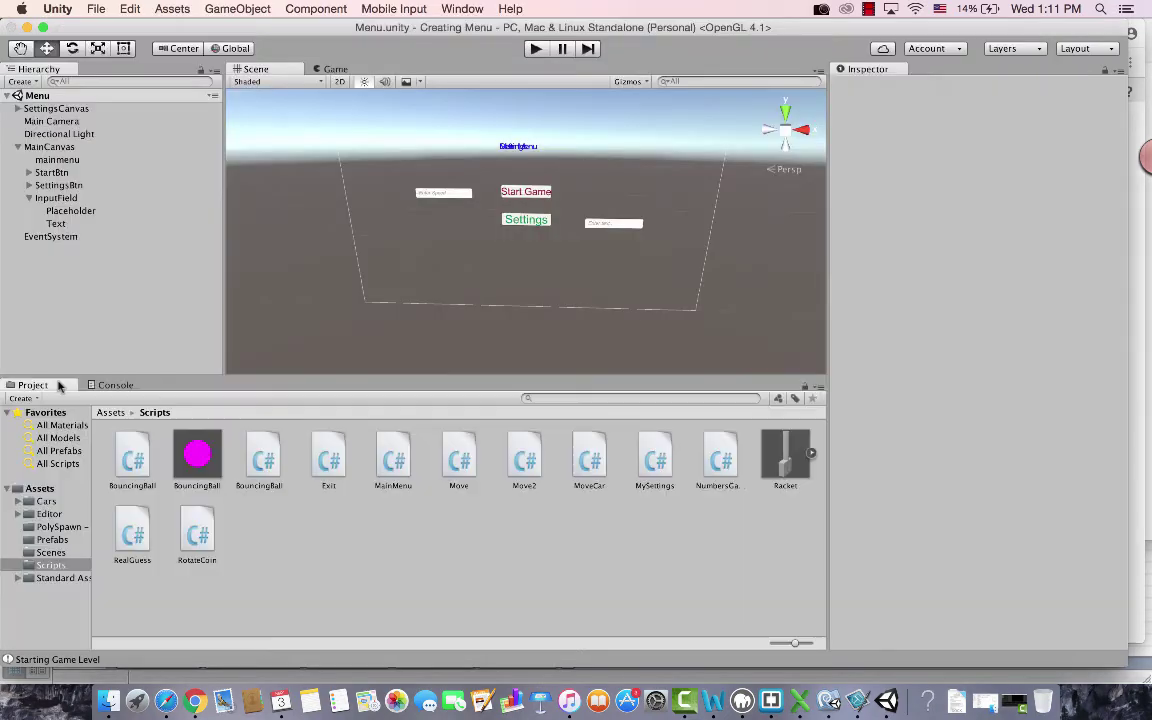
left_click(37, 551)
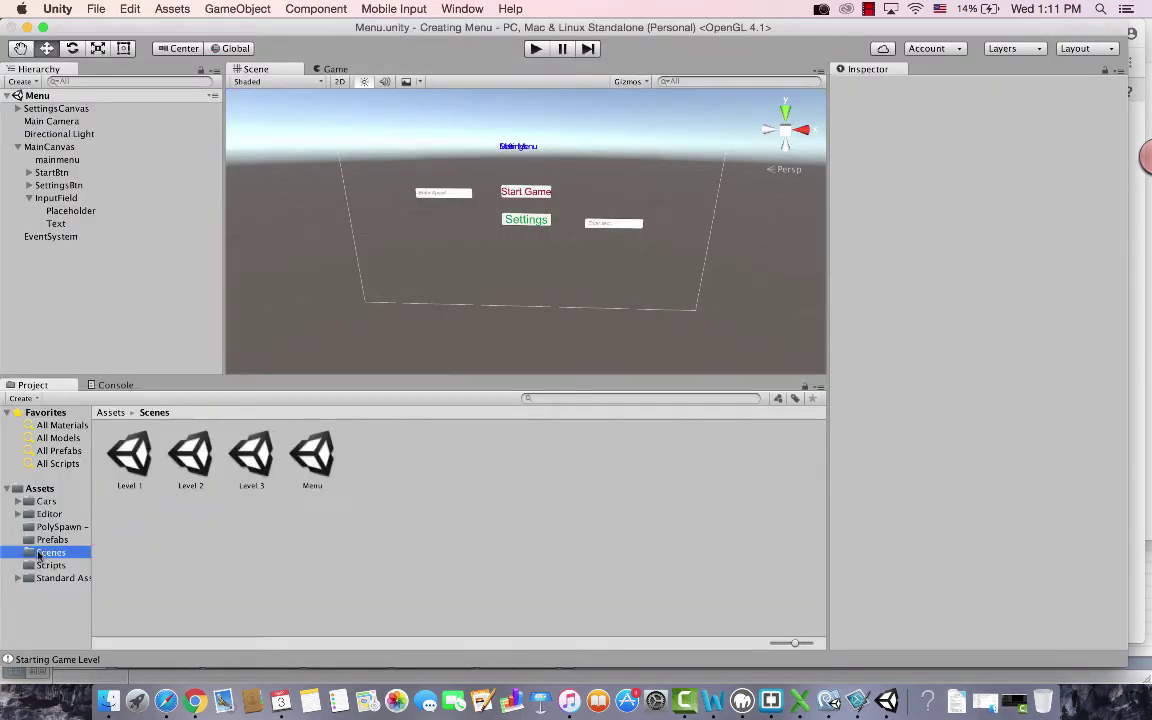
left_click(96, 9)
key("Escape")
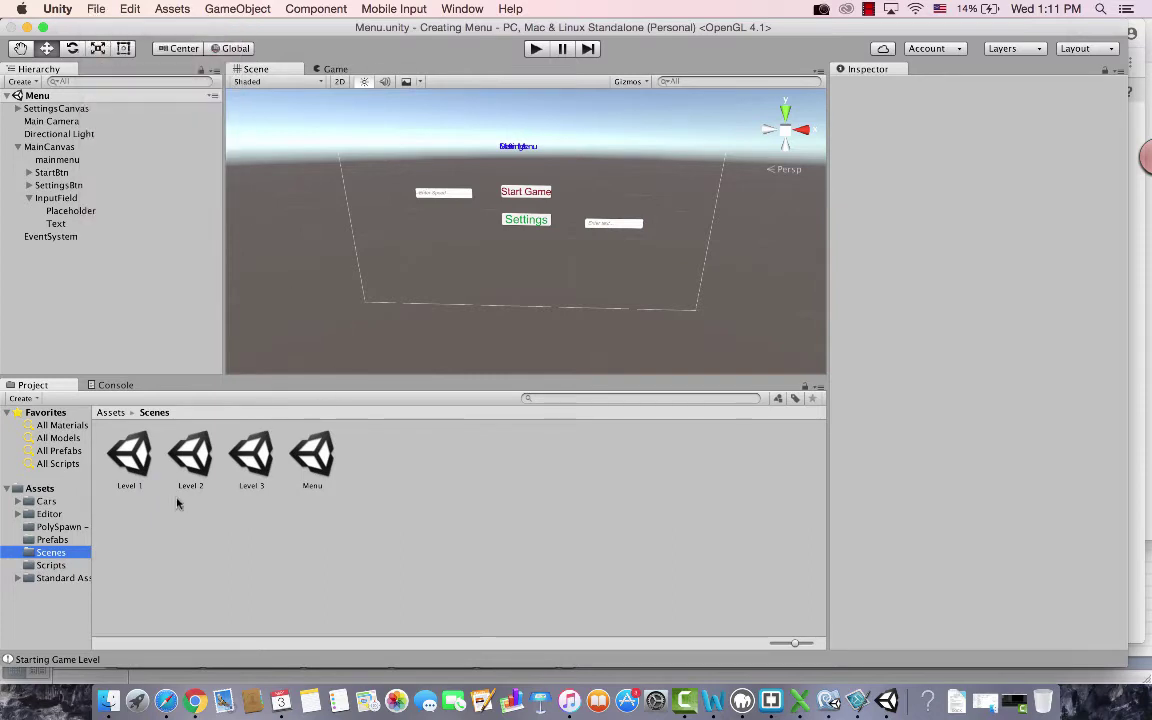
left_click(122, 457)
double_click(122, 457)
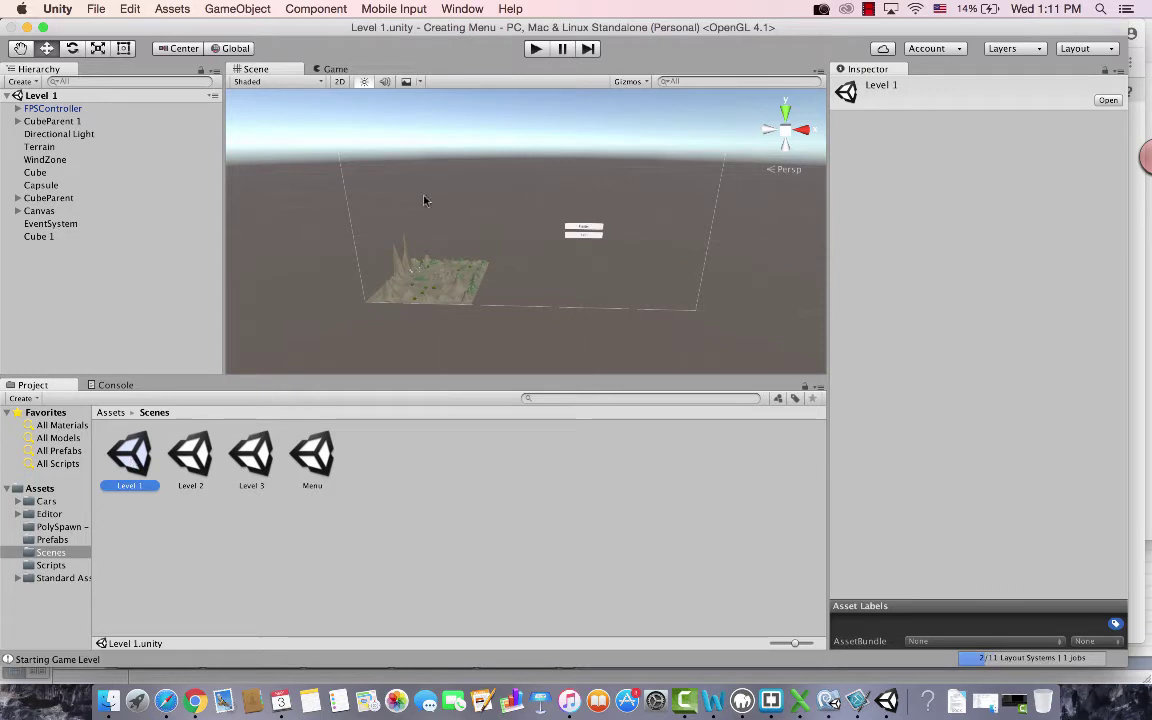
Select Level 1's Canvas and run a quick play test.
left_click(46, 223)
left_click(39, 211)
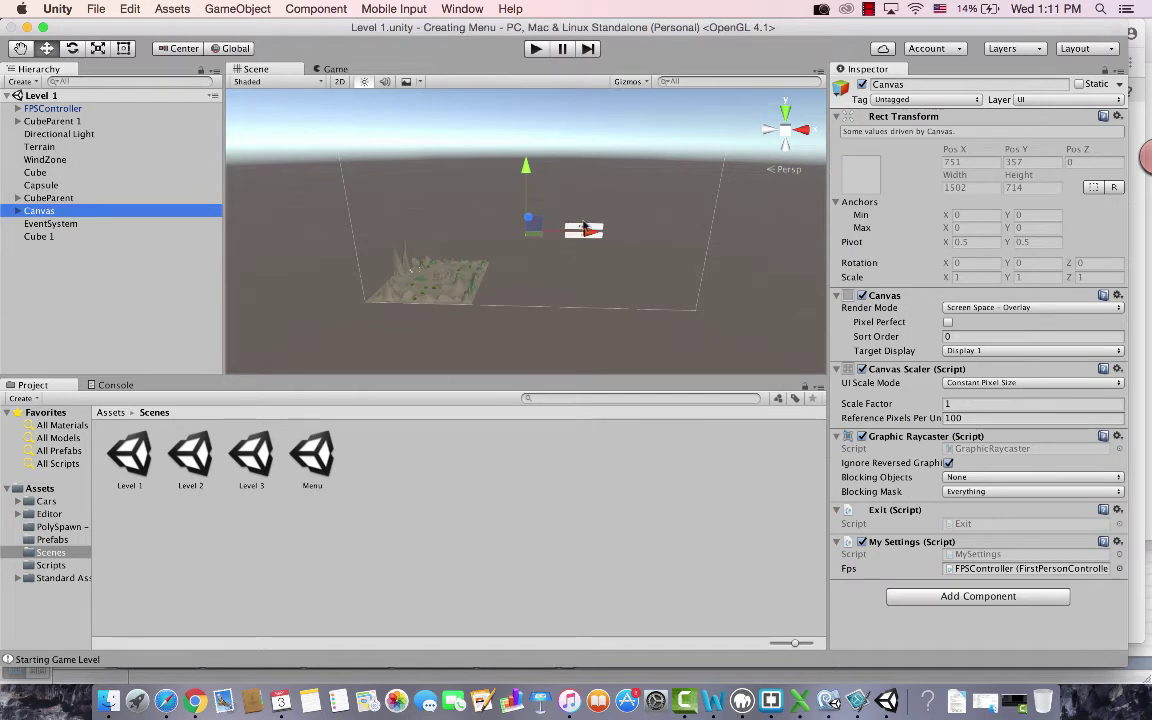
key("super+p")
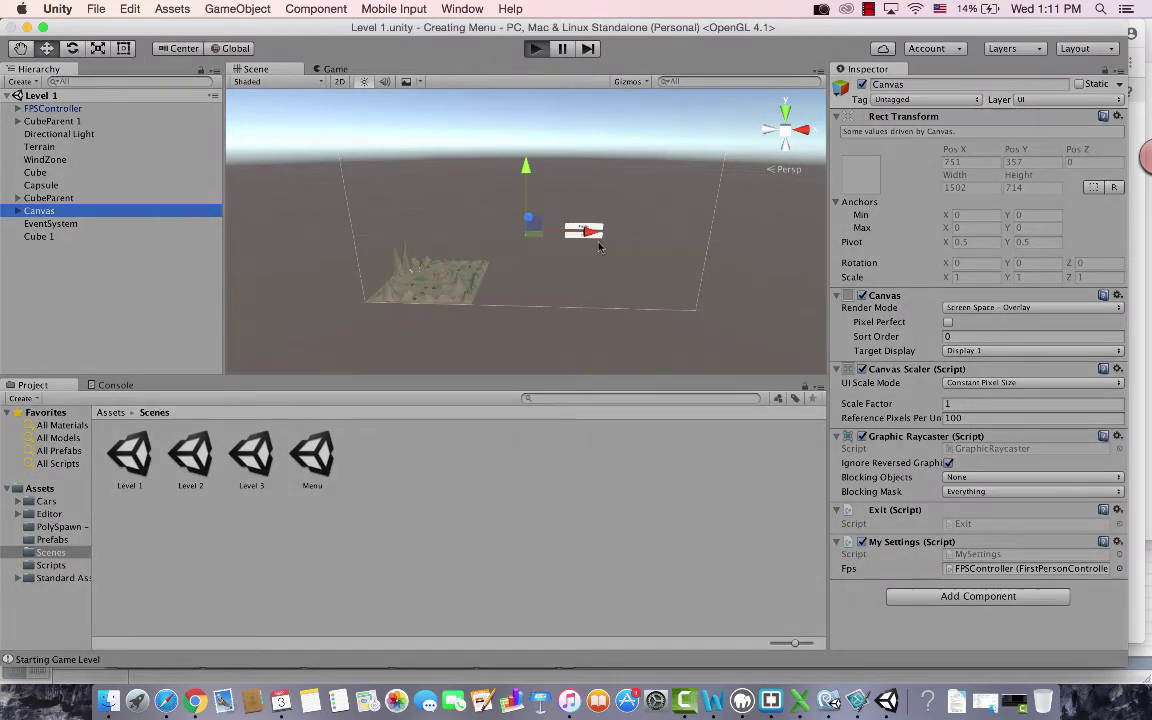
left_click(535, 48)
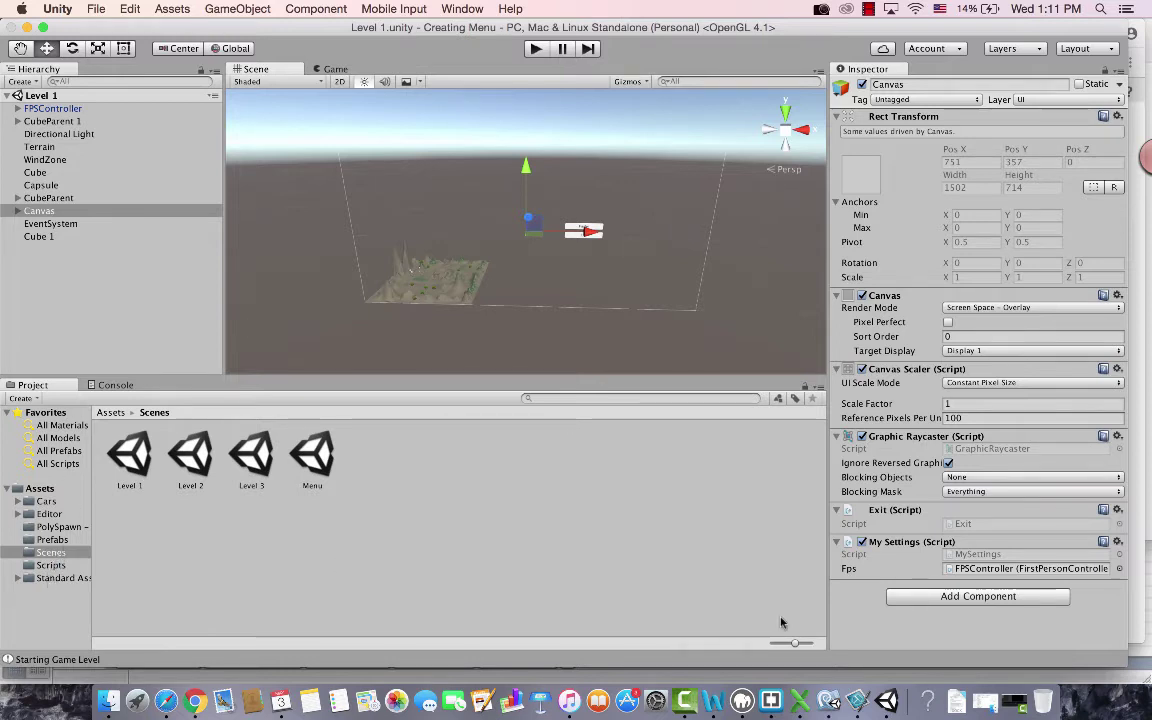
In MySettings, declare 'public static string playernamestr' and a public playername field below fps.
left_click(45, 566)
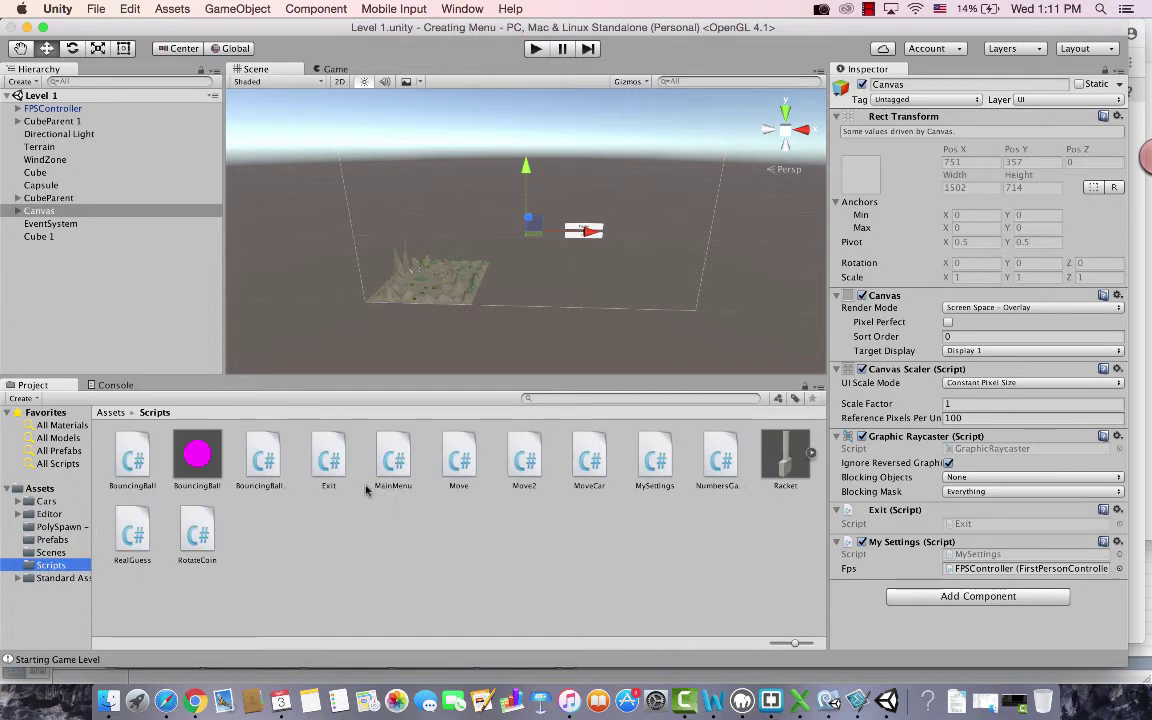
double_click(655, 458)
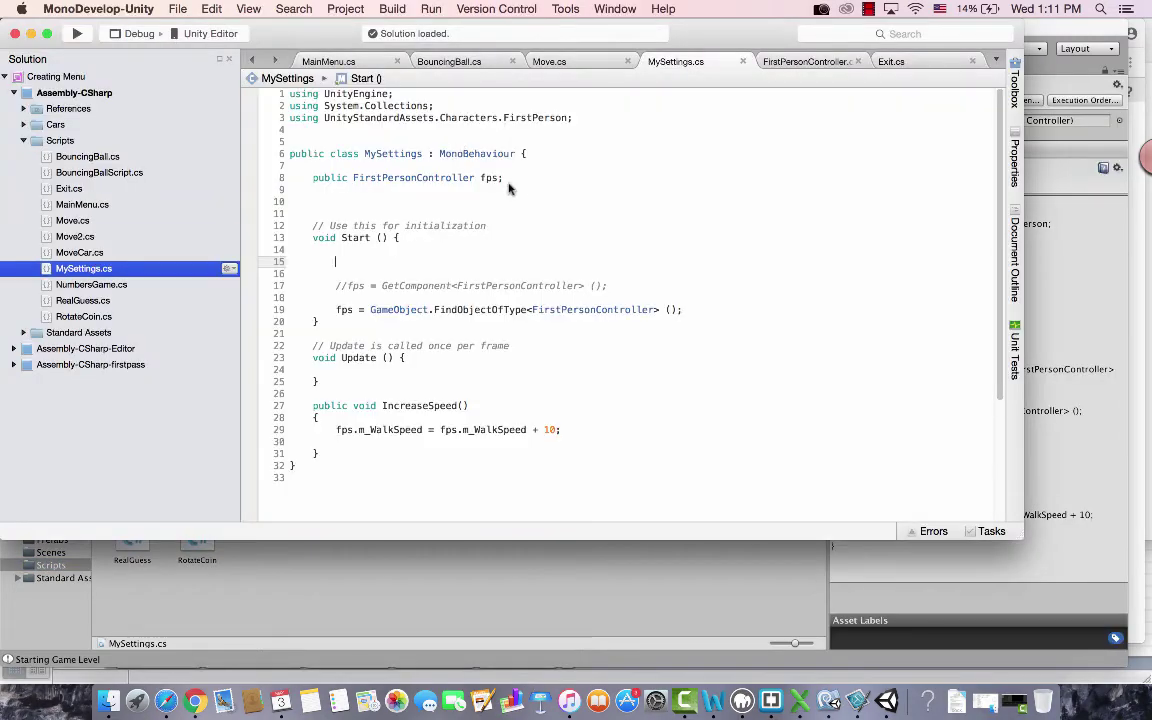
left_click(508, 182)
key("Return")
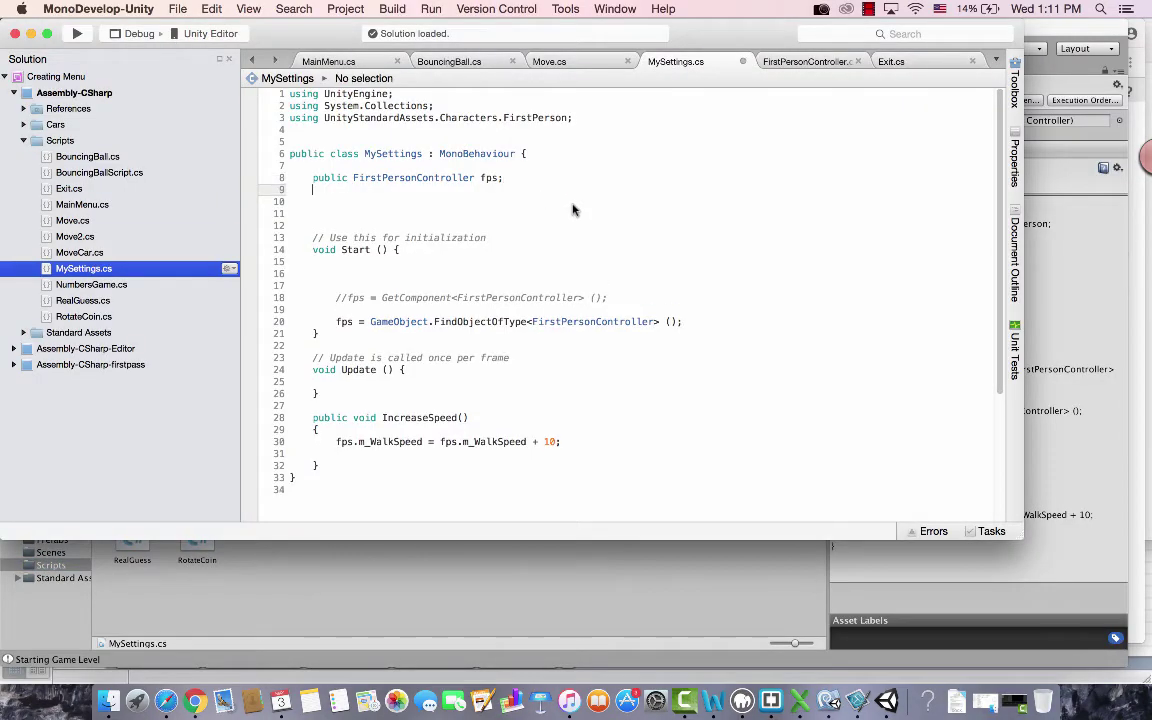
key("Return")
type("p")
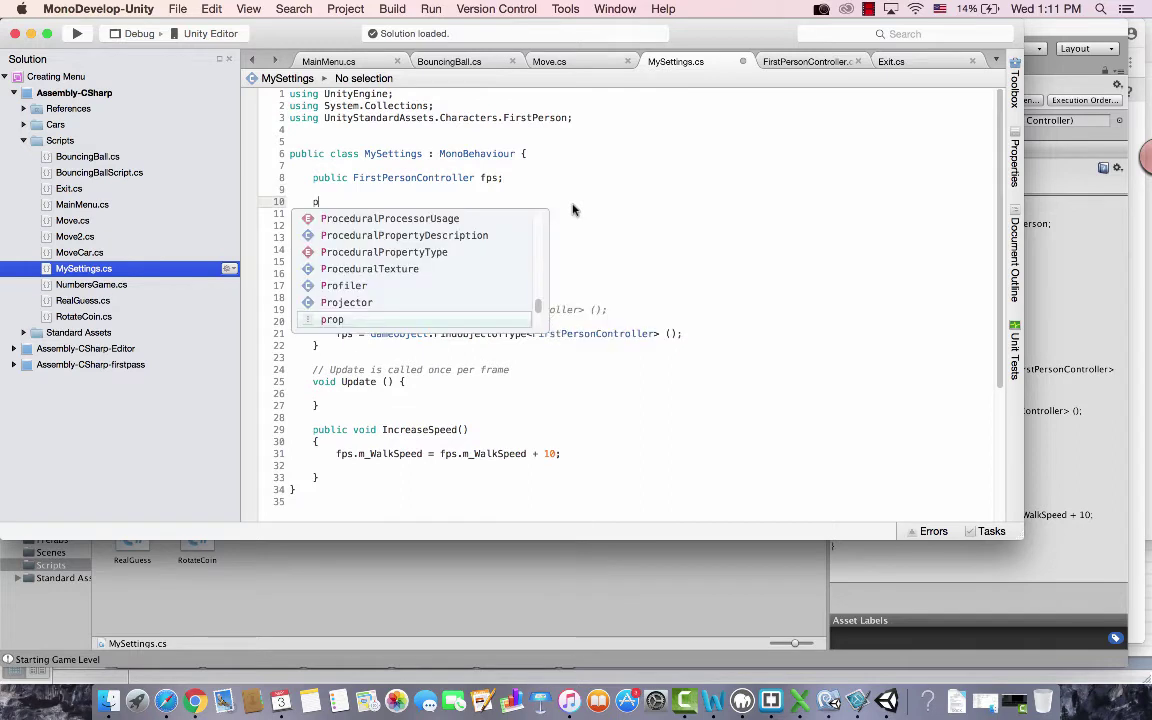
type("ublic static s")
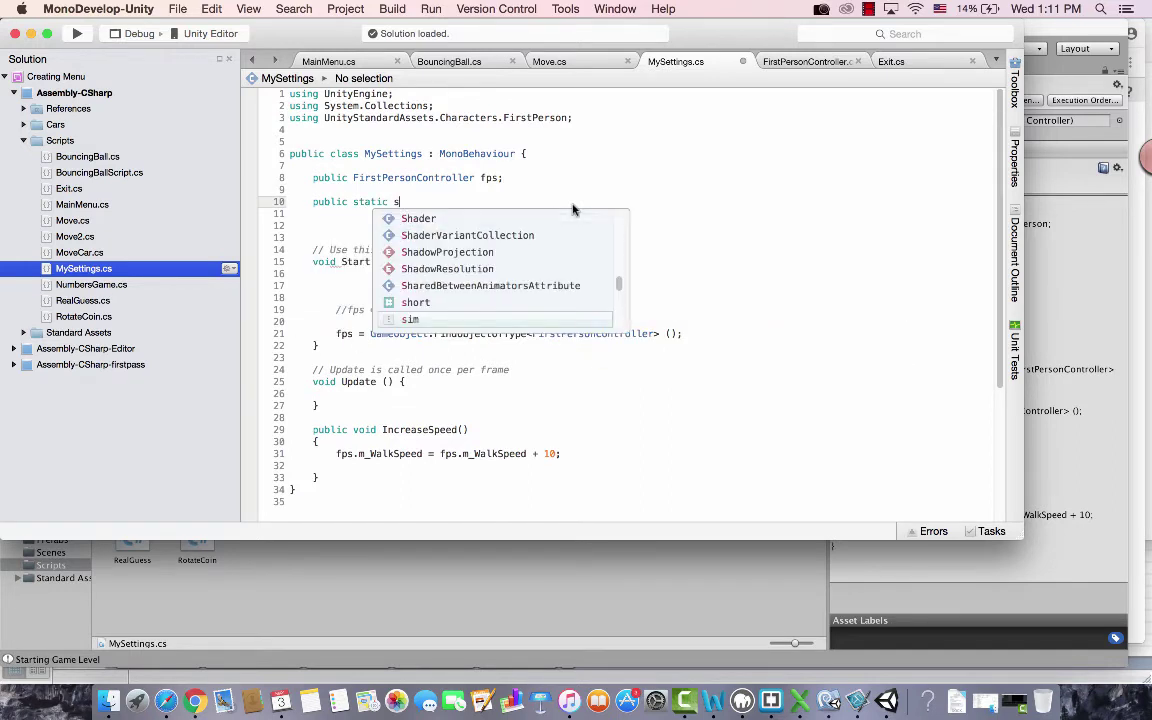
type("tring playernamestr;")
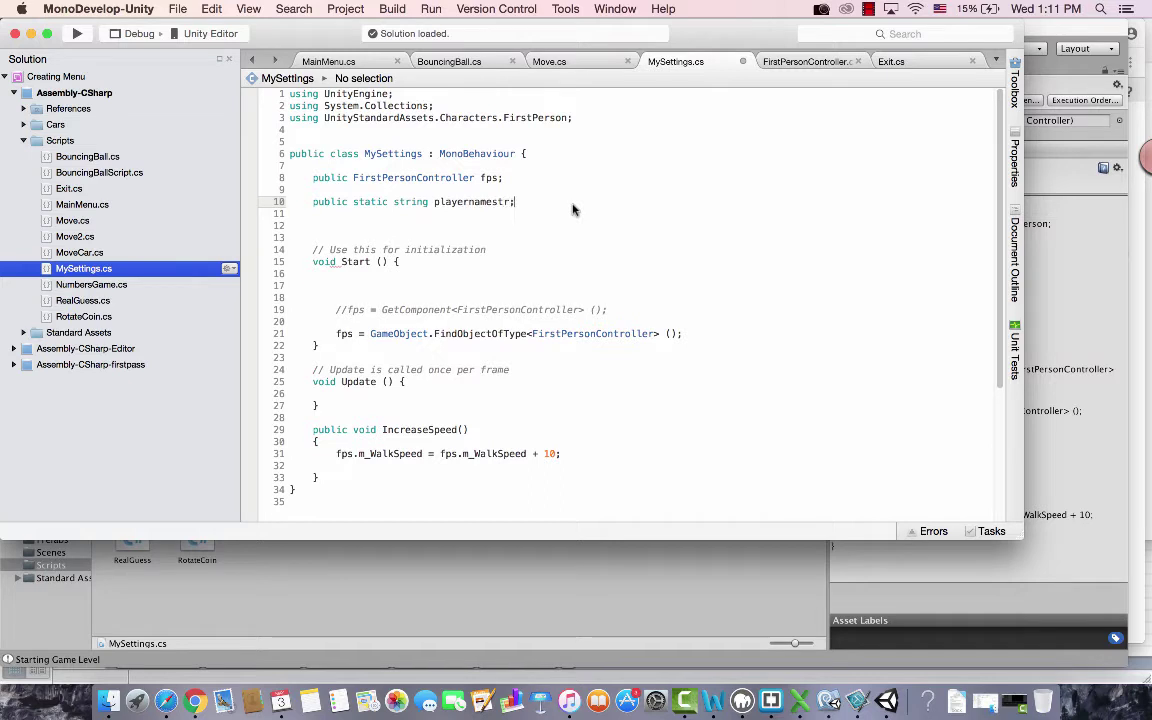
key("Return")
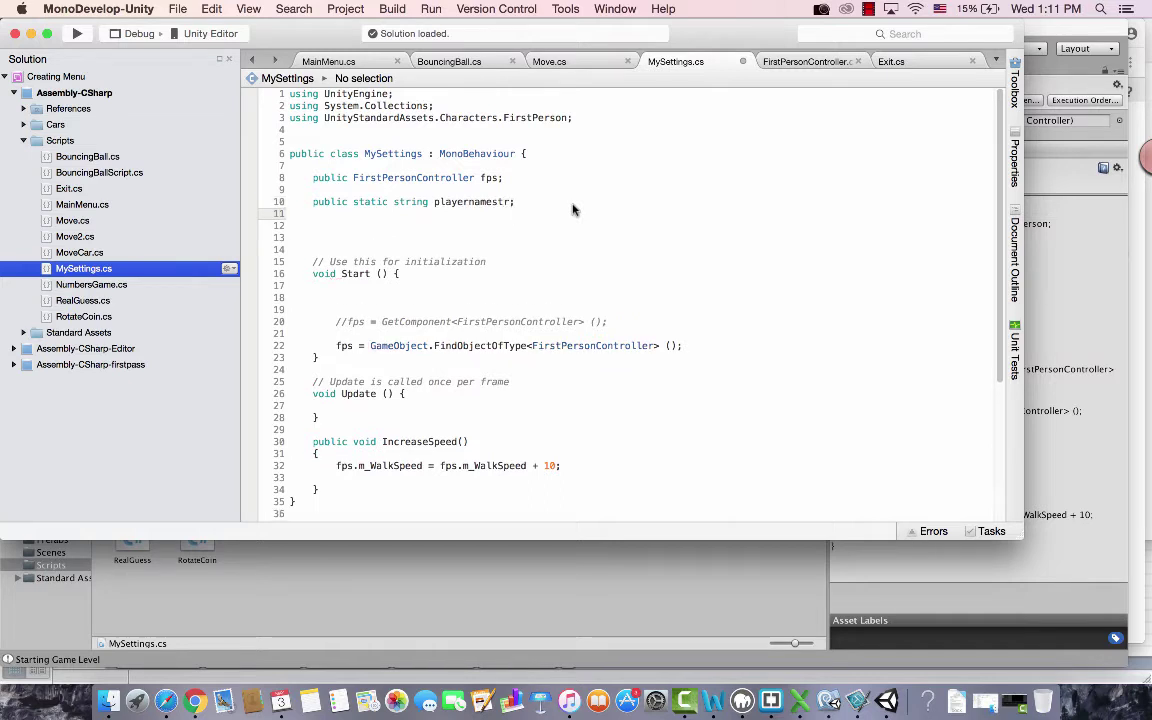
key("Return")
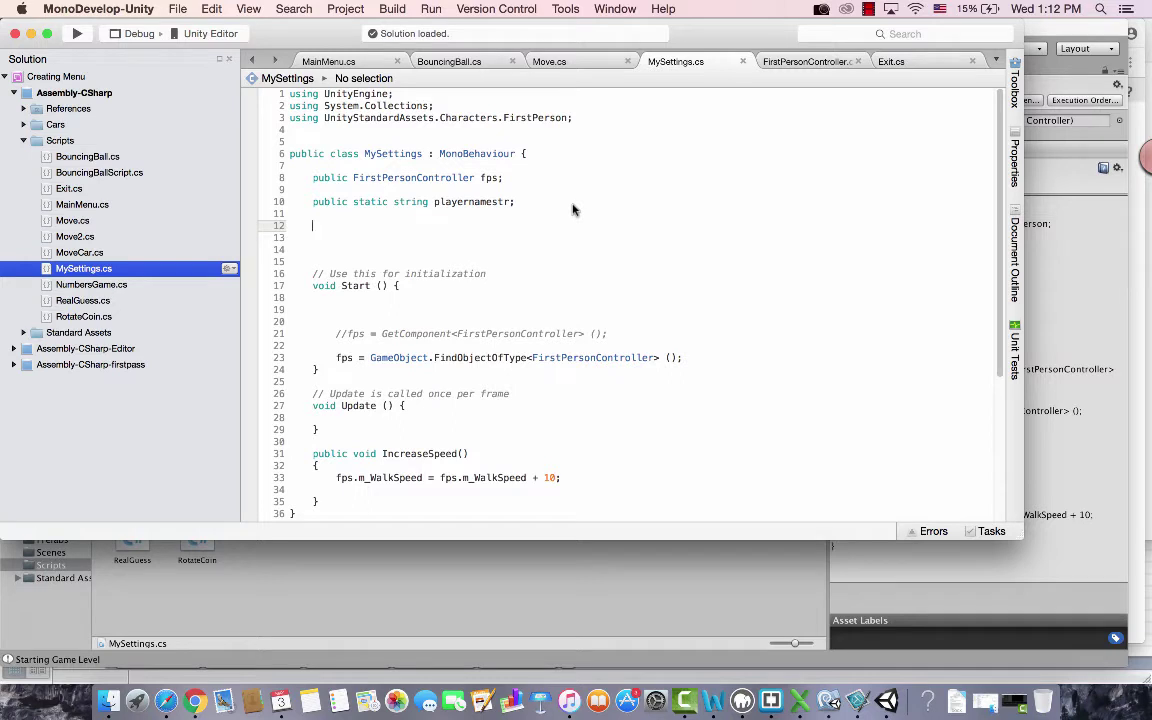
type("public TE")
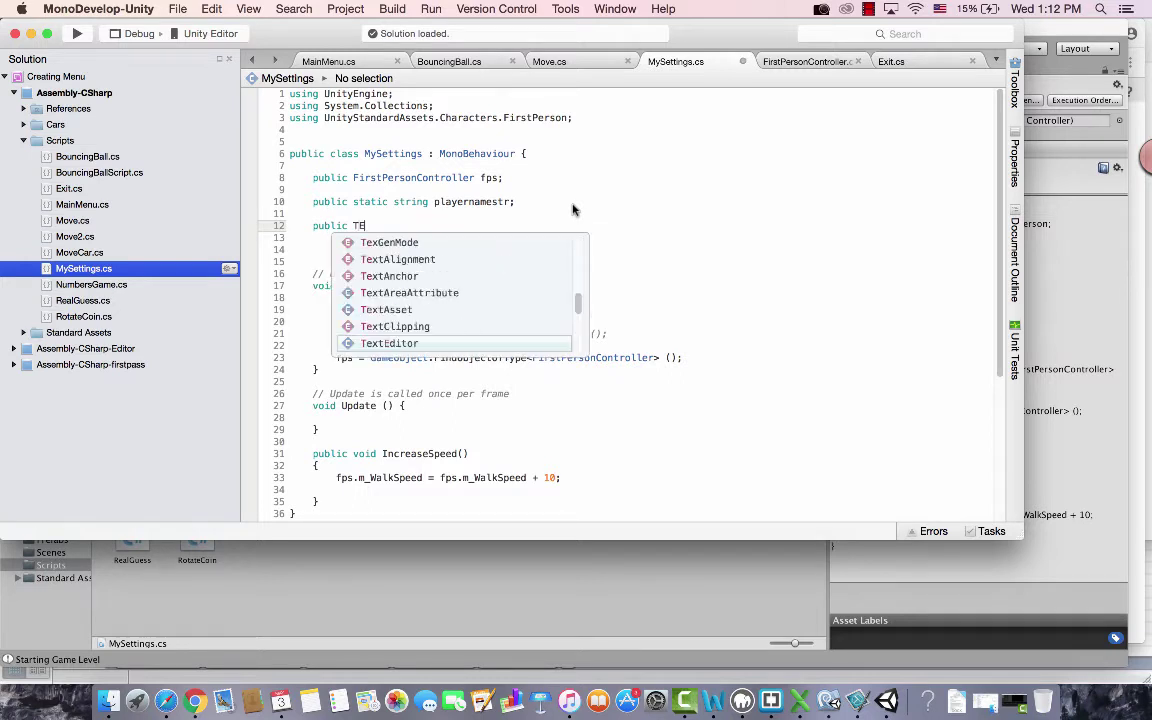
type("x p")
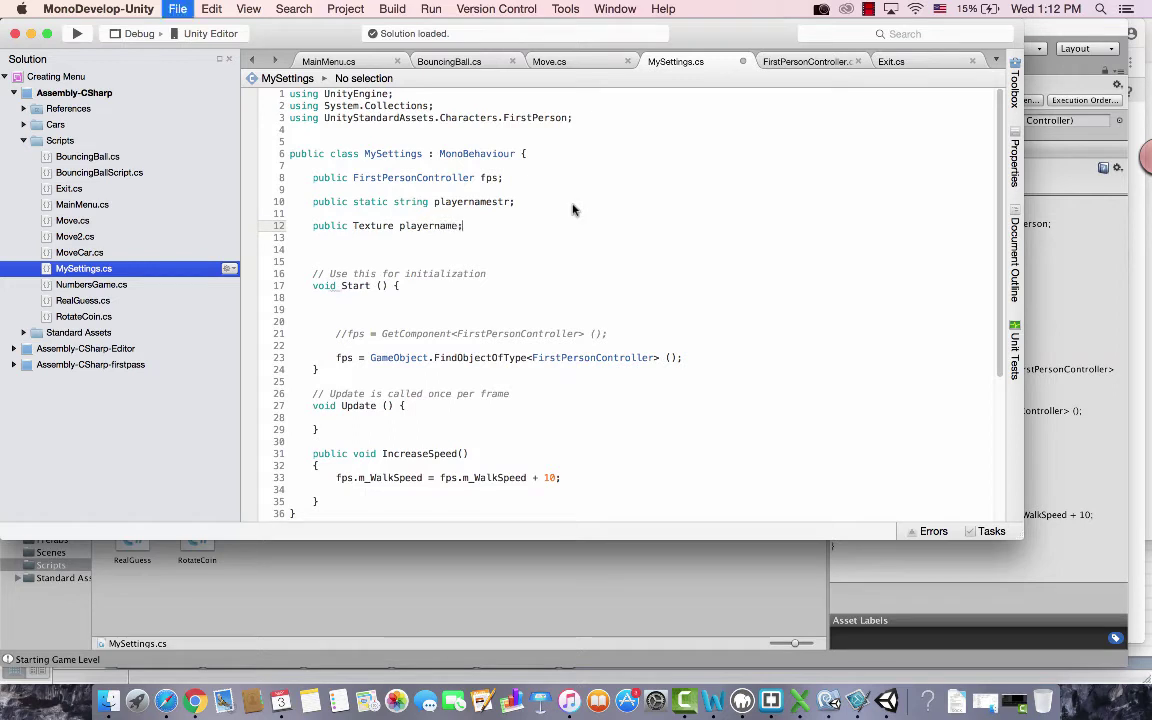
Change the playername field type from Texture to Text and save MySettings.
double_click(488, 203)
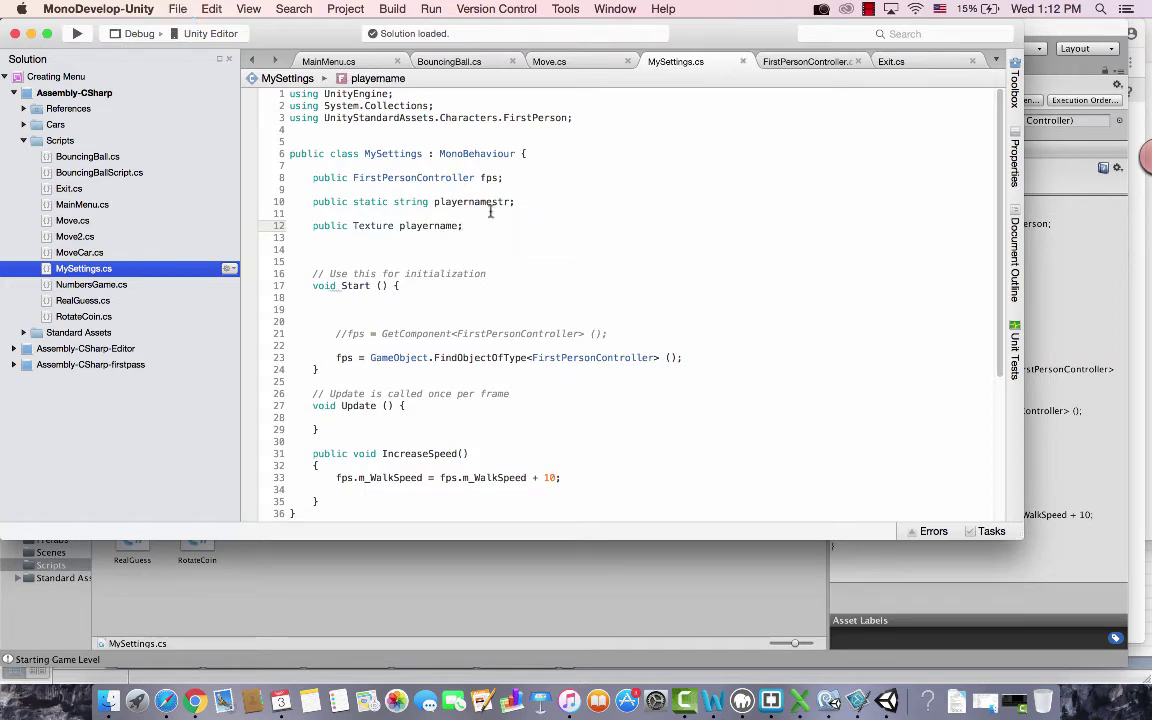
double_click(430, 226)
left_click(393, 226)
key("BackSpace")
key("BackSpace")
key("BackSpace")
key("super+s")
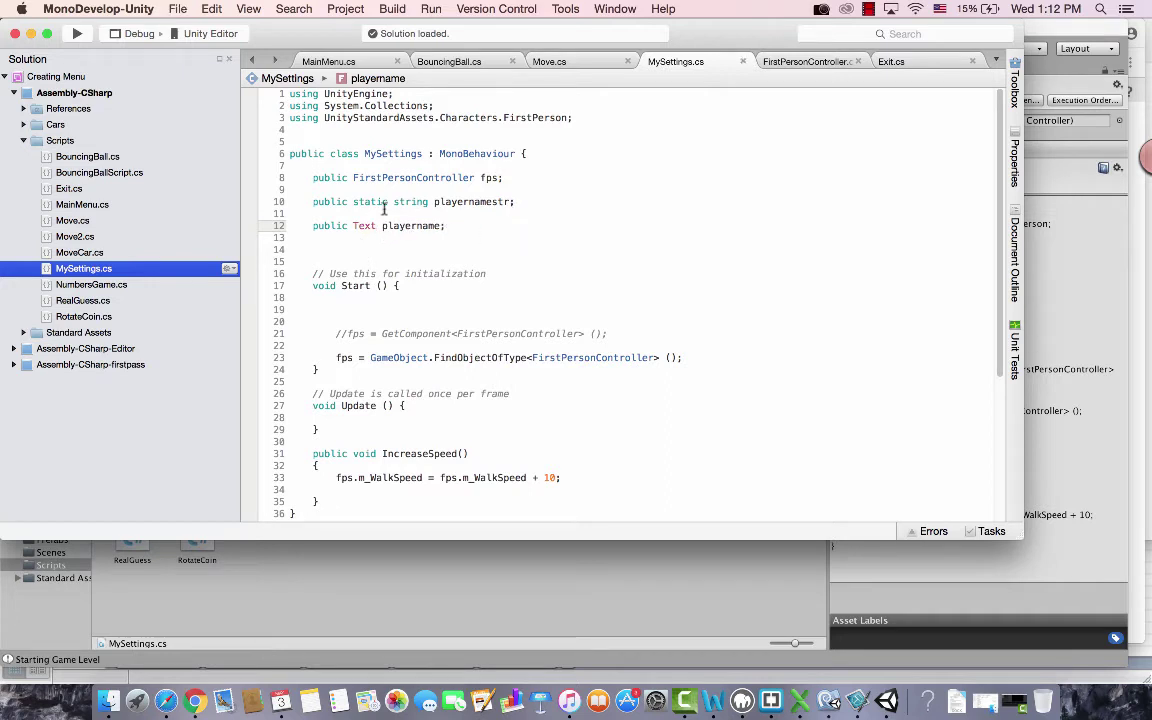
Add 'using UnityEngine.UI;' below line 3 and save MySettings.
left_click(600, 117)
key("Return")
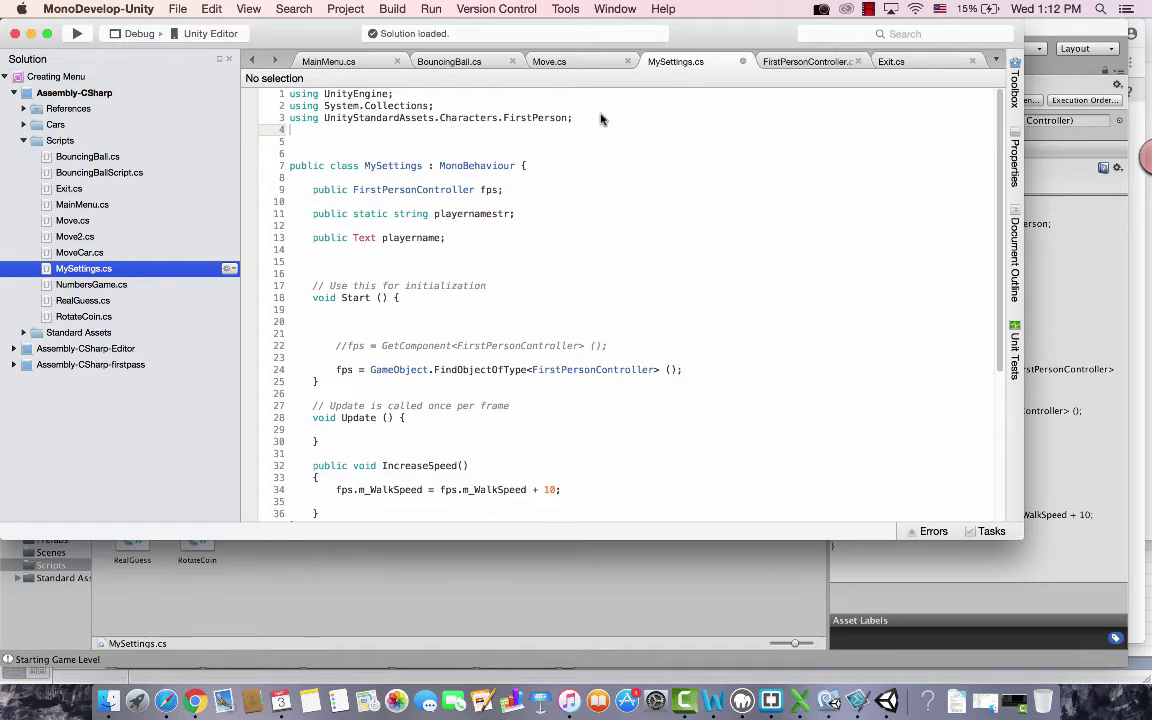
type("using uni")
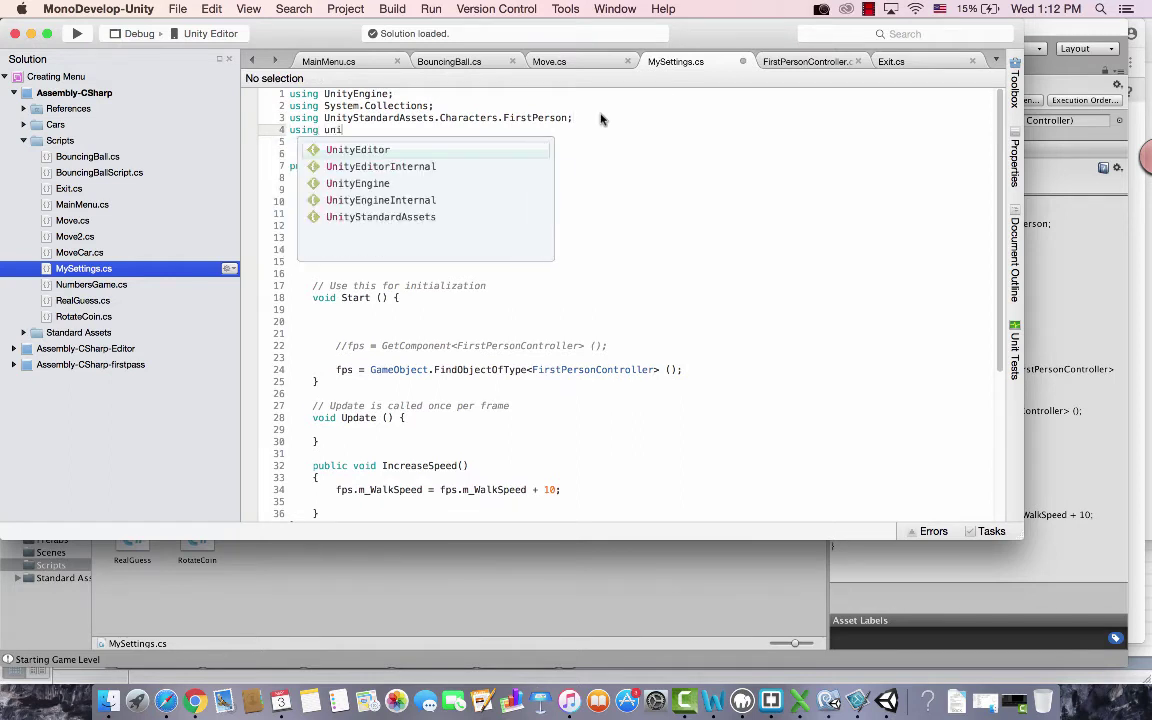
key("Down")
key("Down")
key("Return")
type(".UI;")
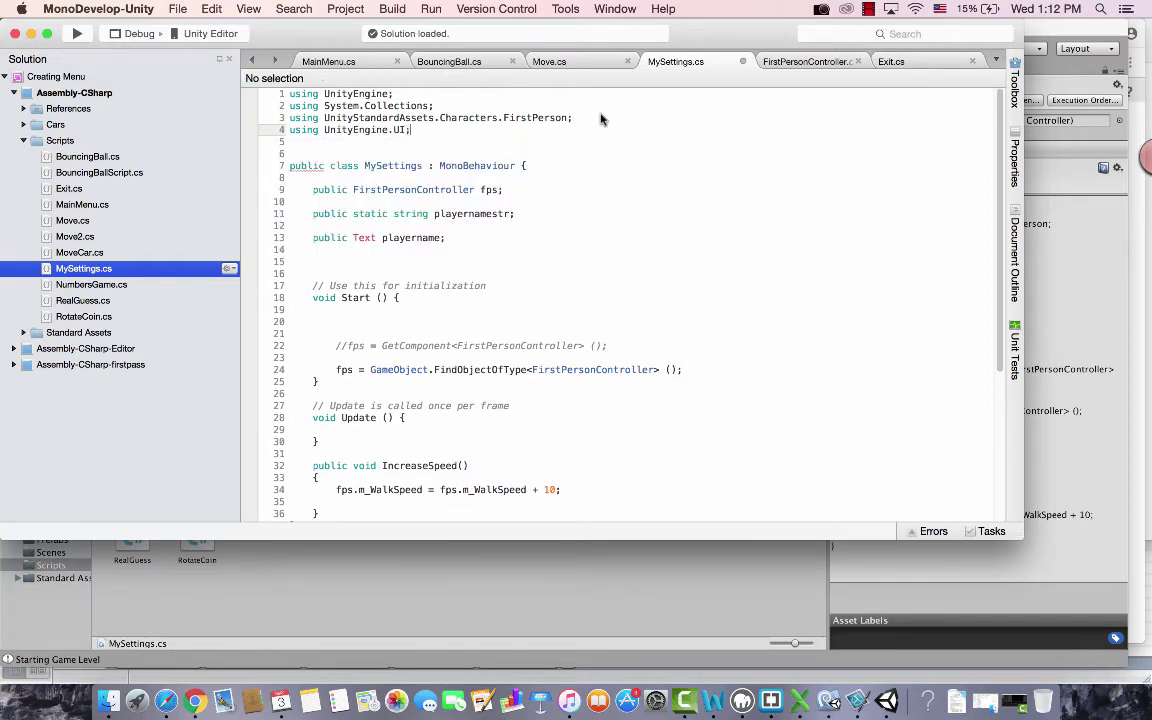
key("super+s")
Add a new Text object under Level 1's Canvas.
key("super+Tab")
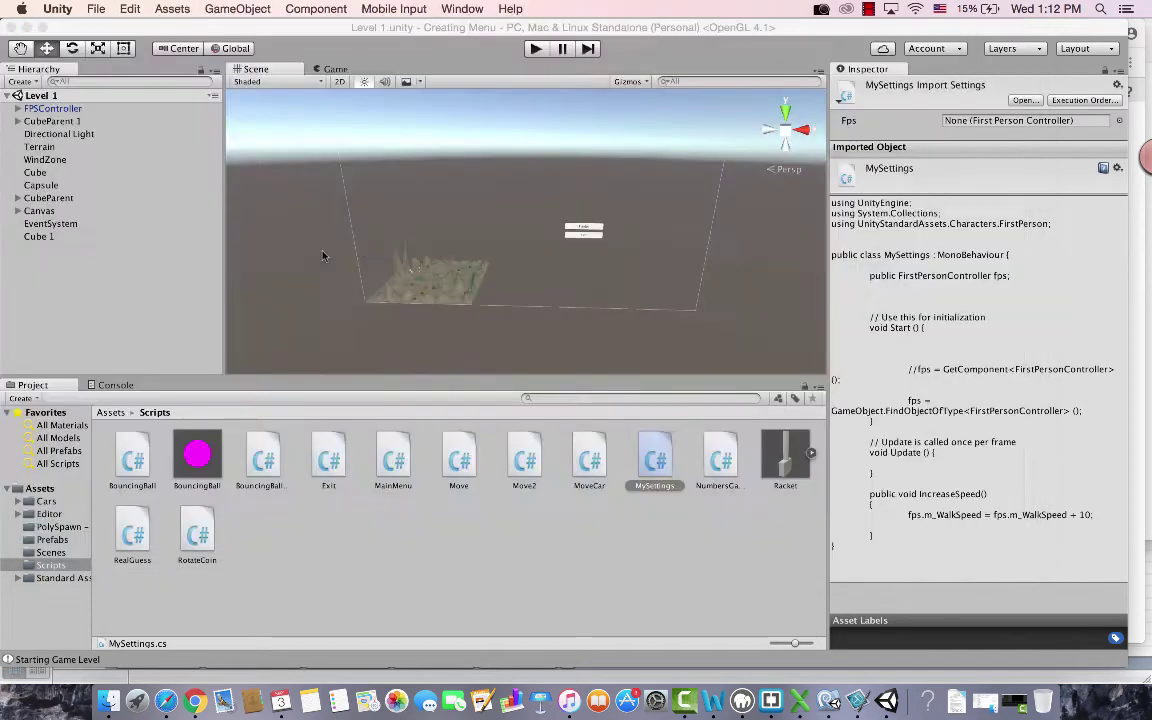
left_click(37, 212)
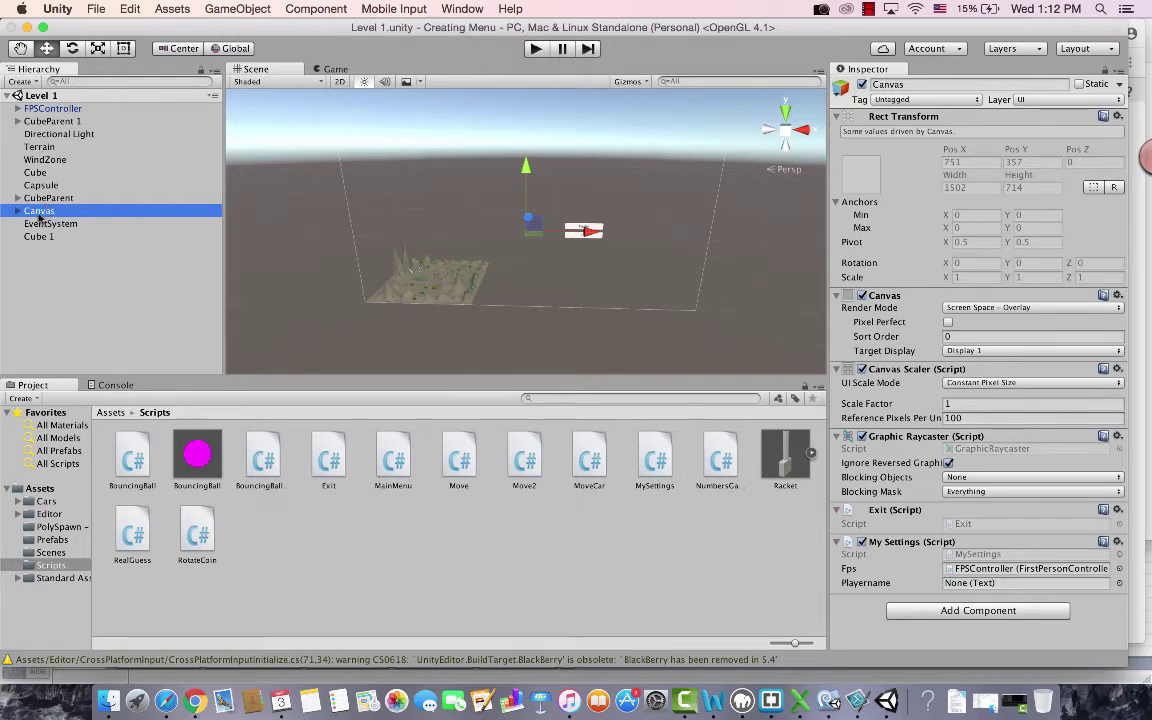
right_click(40, 216)
mouse_move(62, 416)
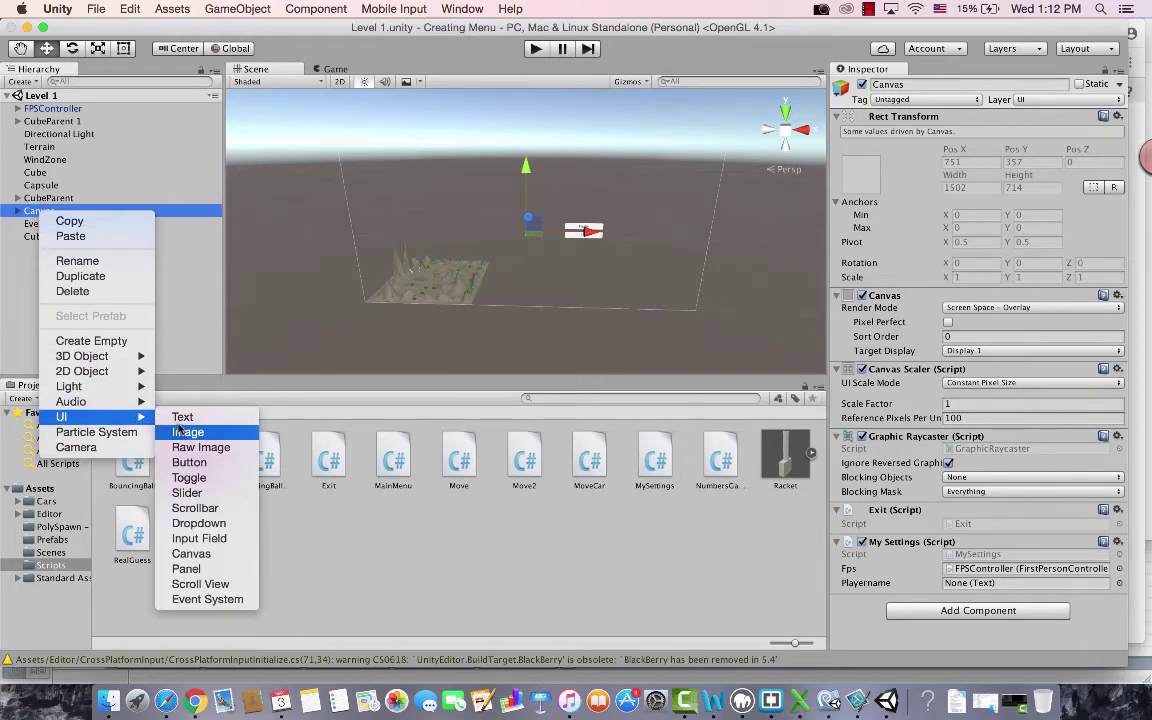
left_click(182, 416)
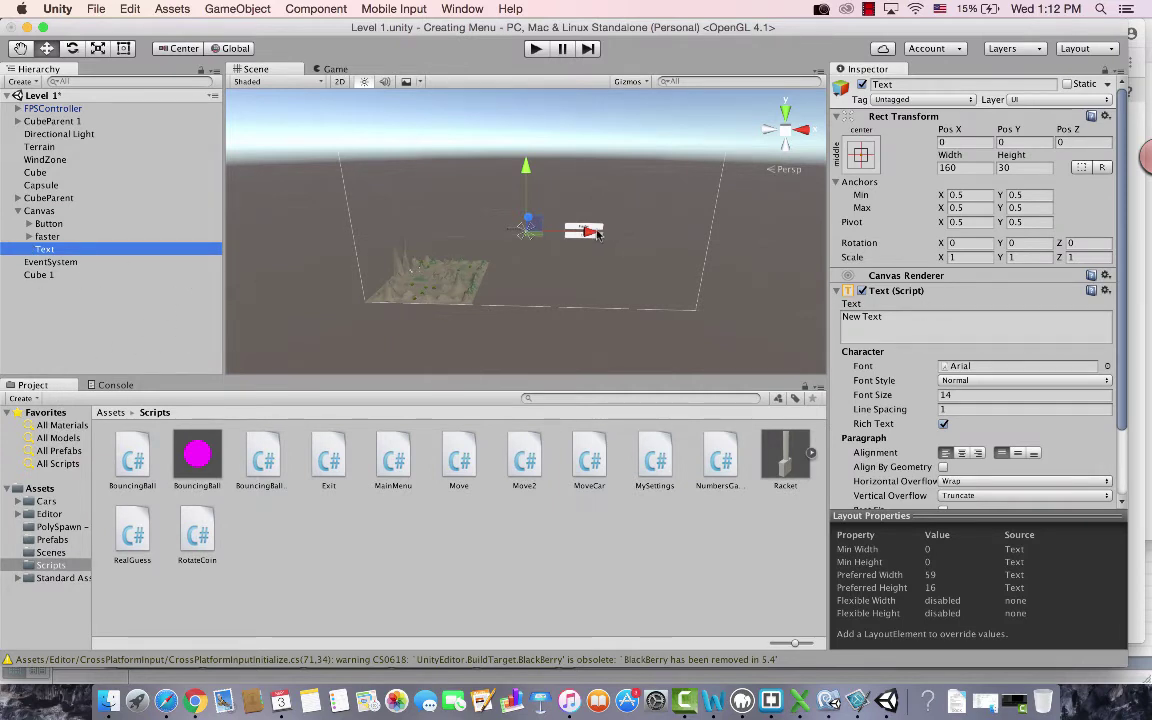
Move the Text label to Pos X 246, Y 66.
left_click_drag(598, 234, 622, 233)
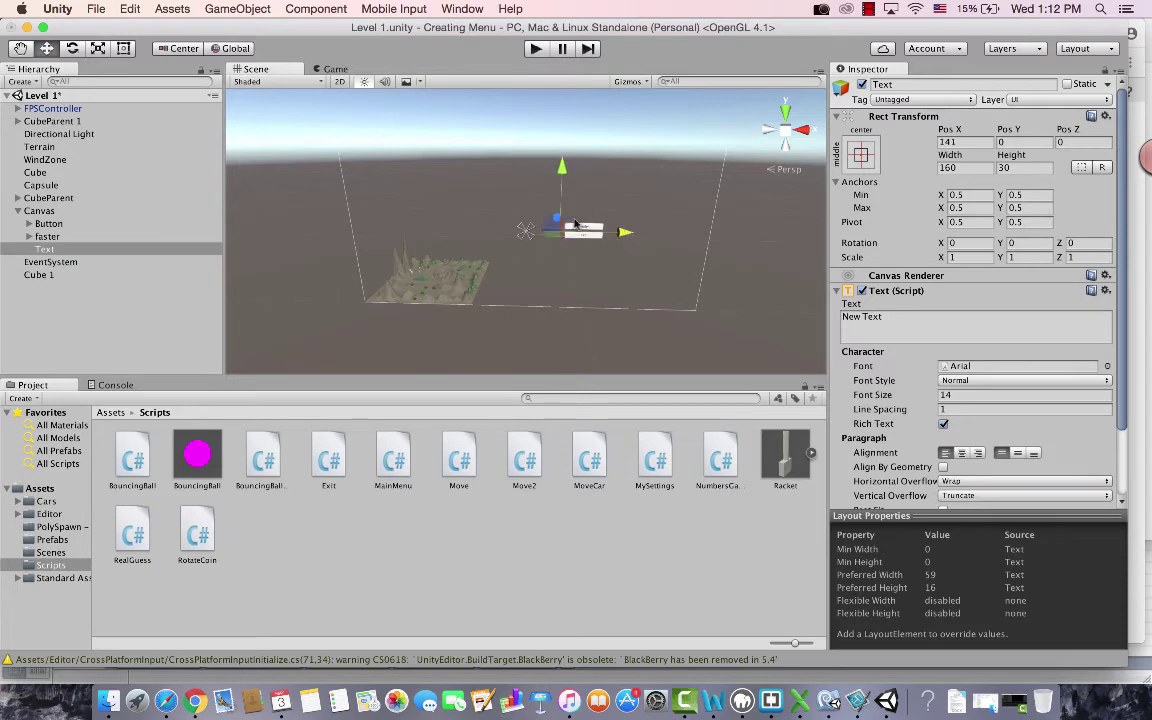
left_click_drag(561, 158, 561, 146)
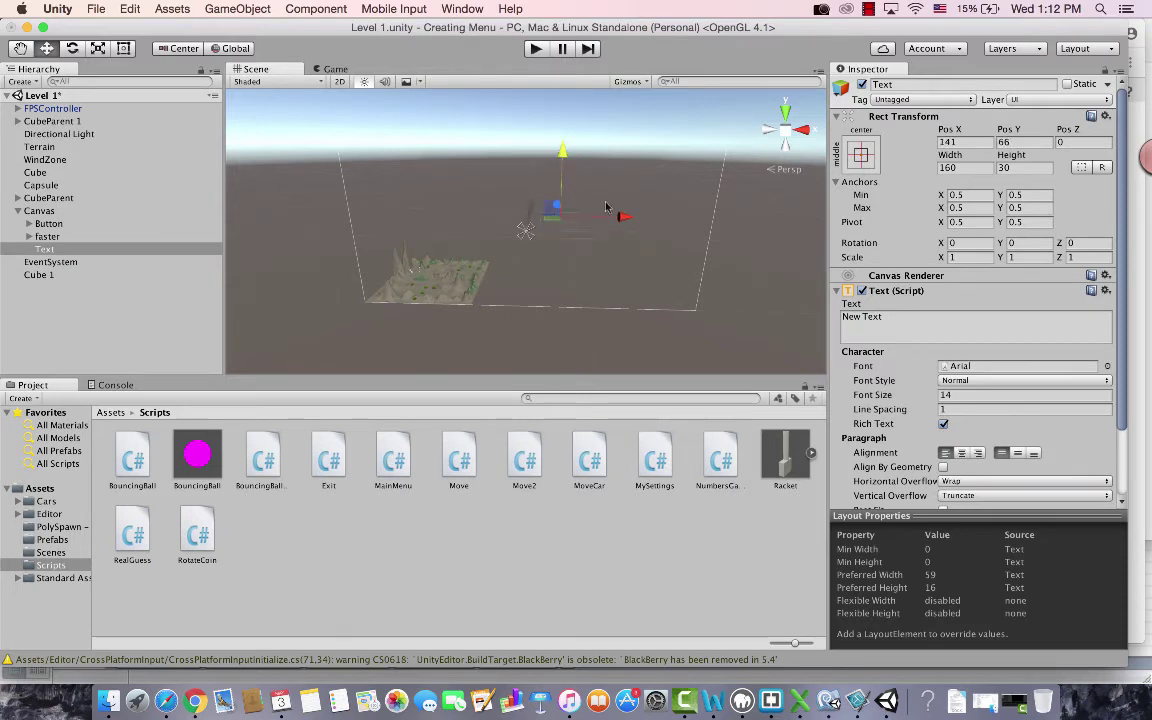
left_click_drag(622, 216, 642, 220)
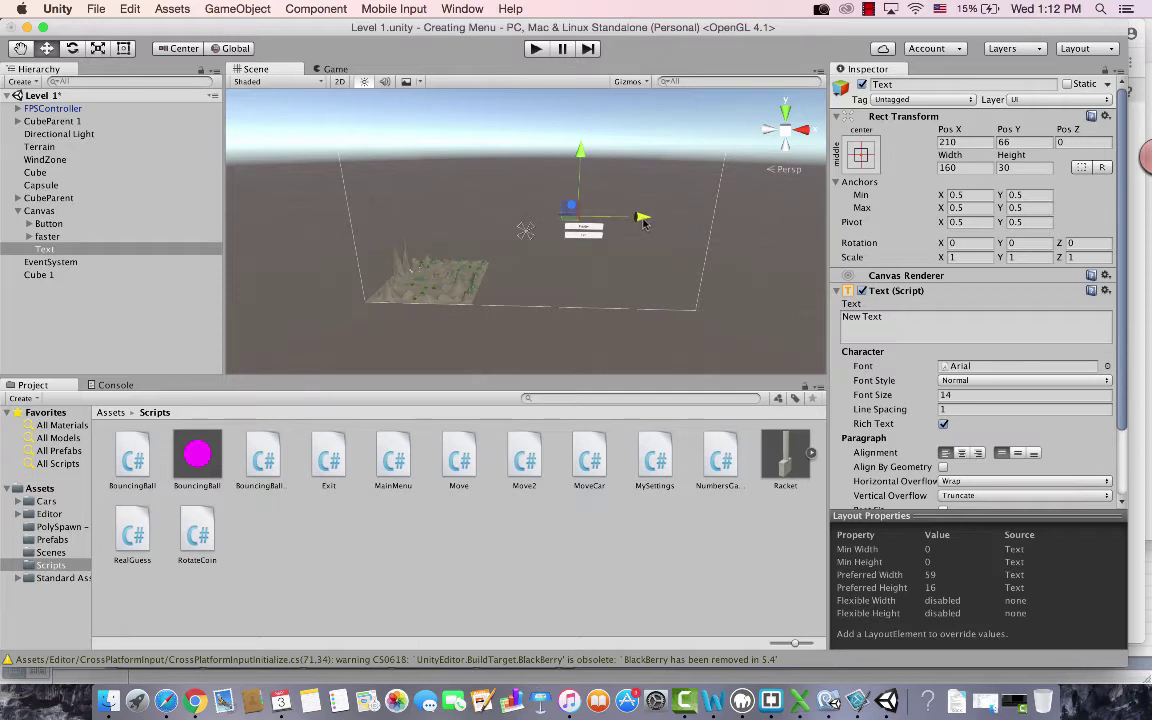
left_click_drag(642, 222, 665, 228)
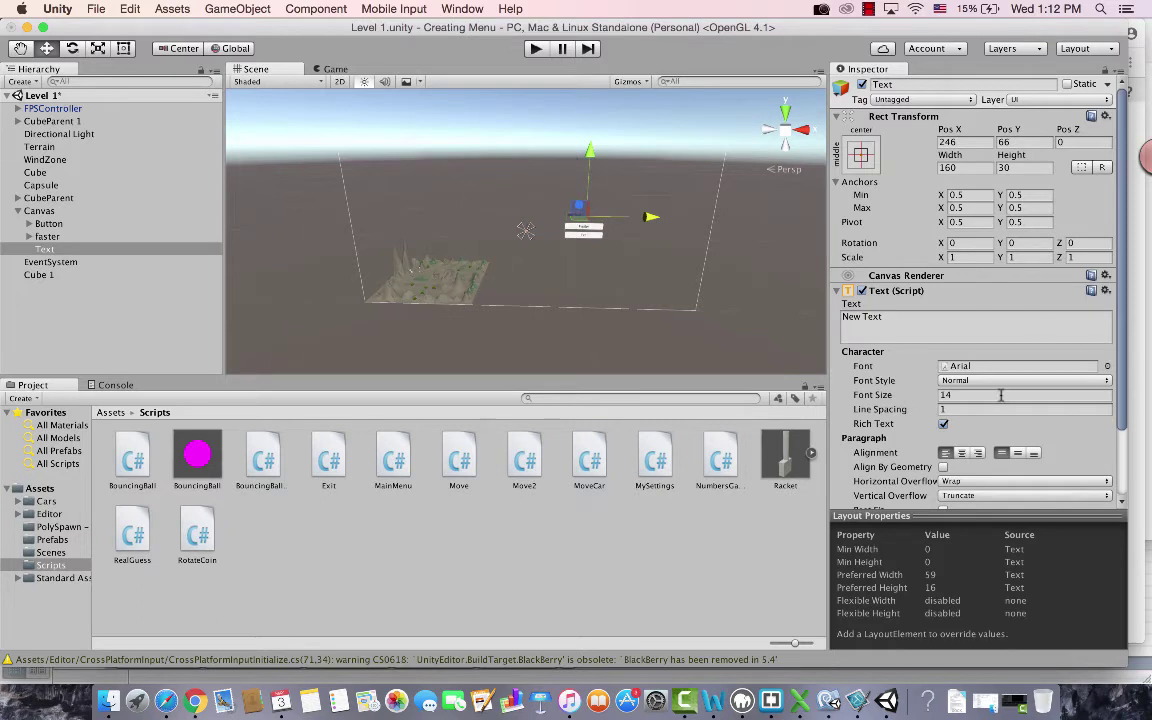
Change the label text to 'Player Name', save the scene and preview it.
scroll(1010, 390, "down", 3)
left_click(895, 244)
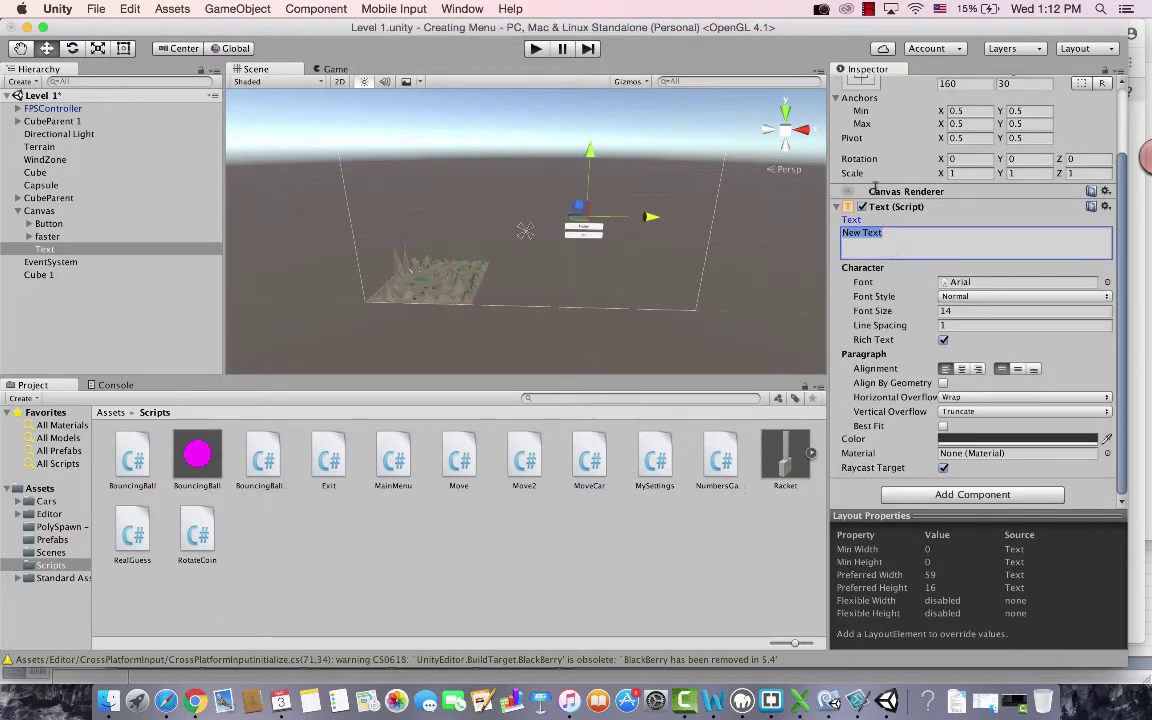
type("Player Name")
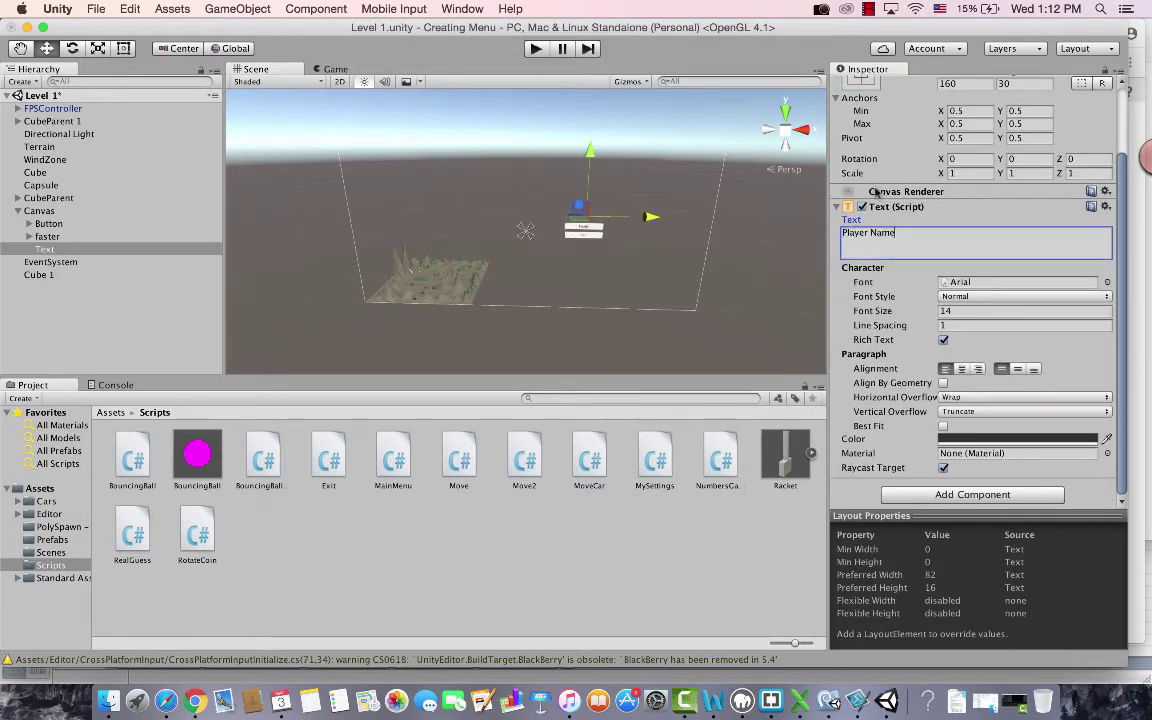
key("ctrl+s")
left_click(541, 56)
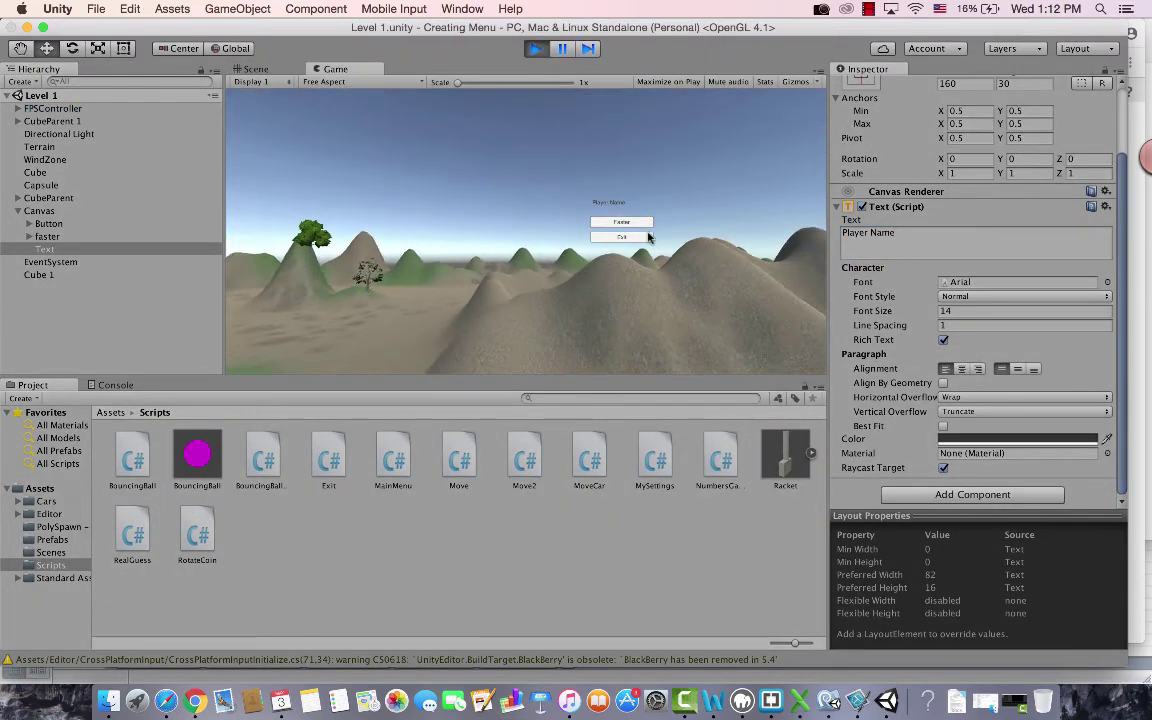
Stop the preview and relaunch Unity after the crash.
left_click(535, 48)
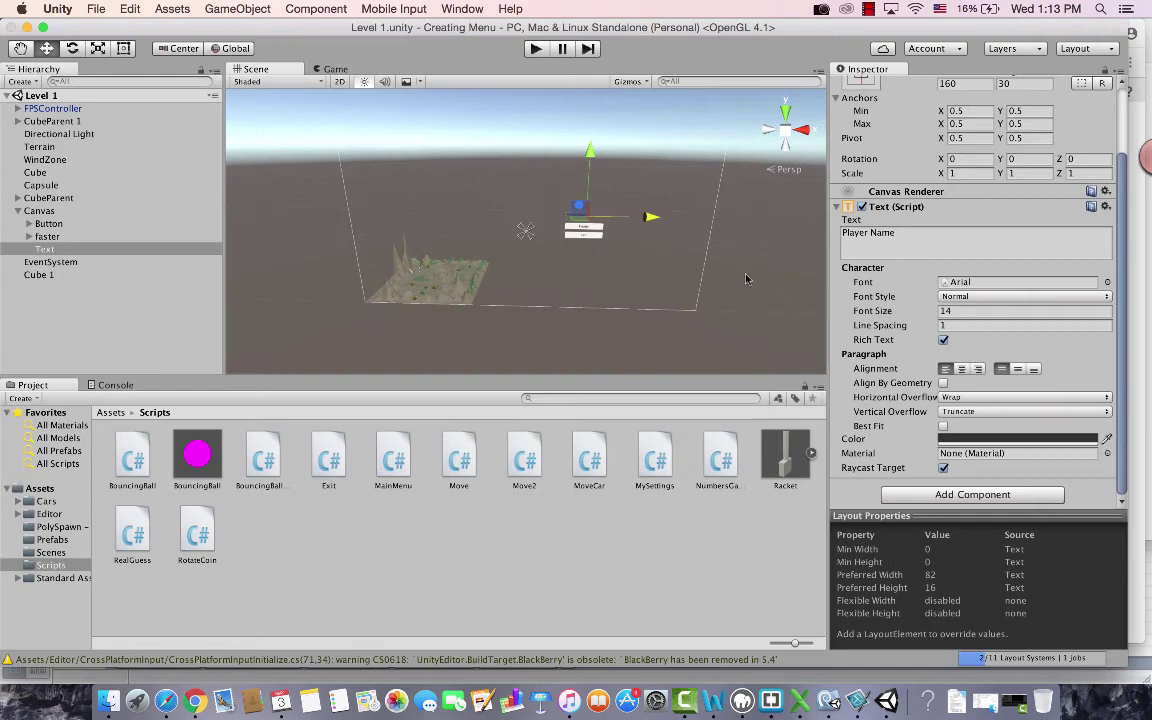
left_click(963, 452)
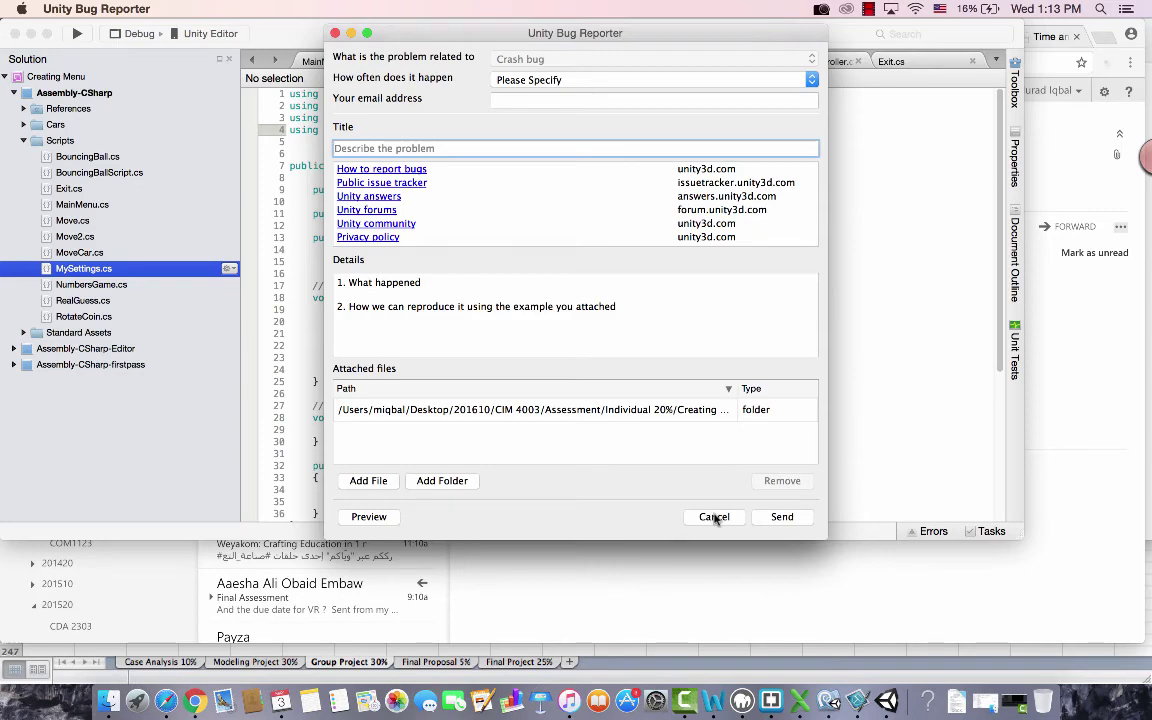
key("F4")
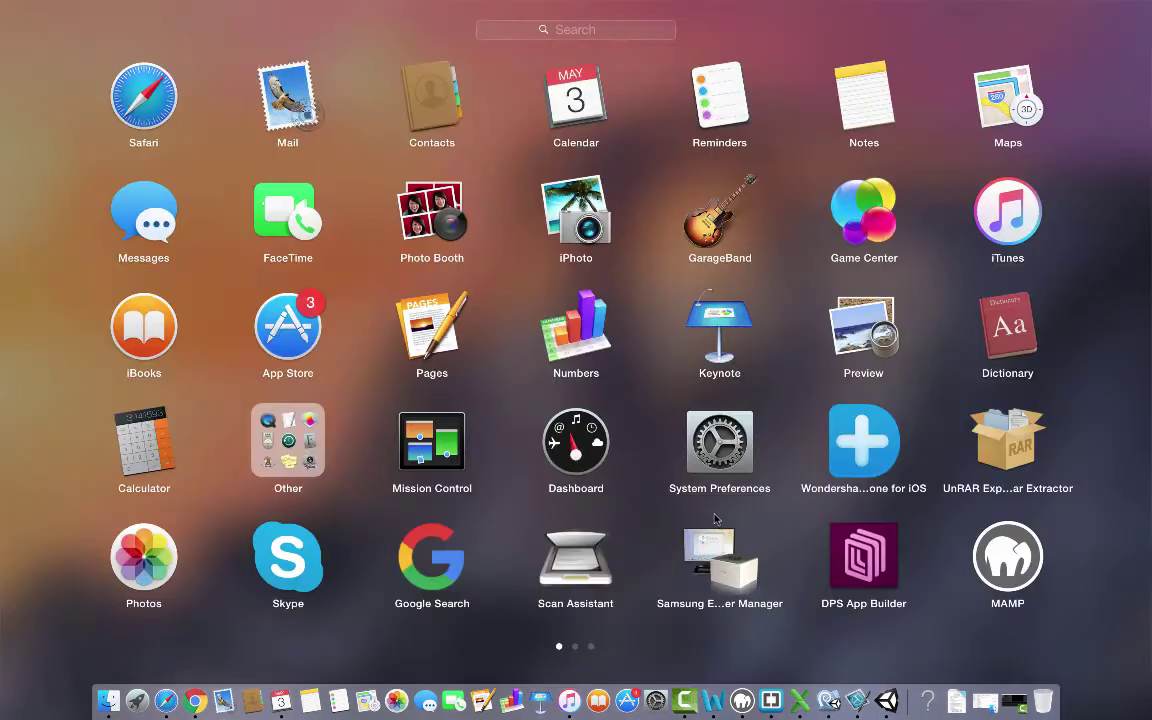
type("uni")
left_click(505, 100)
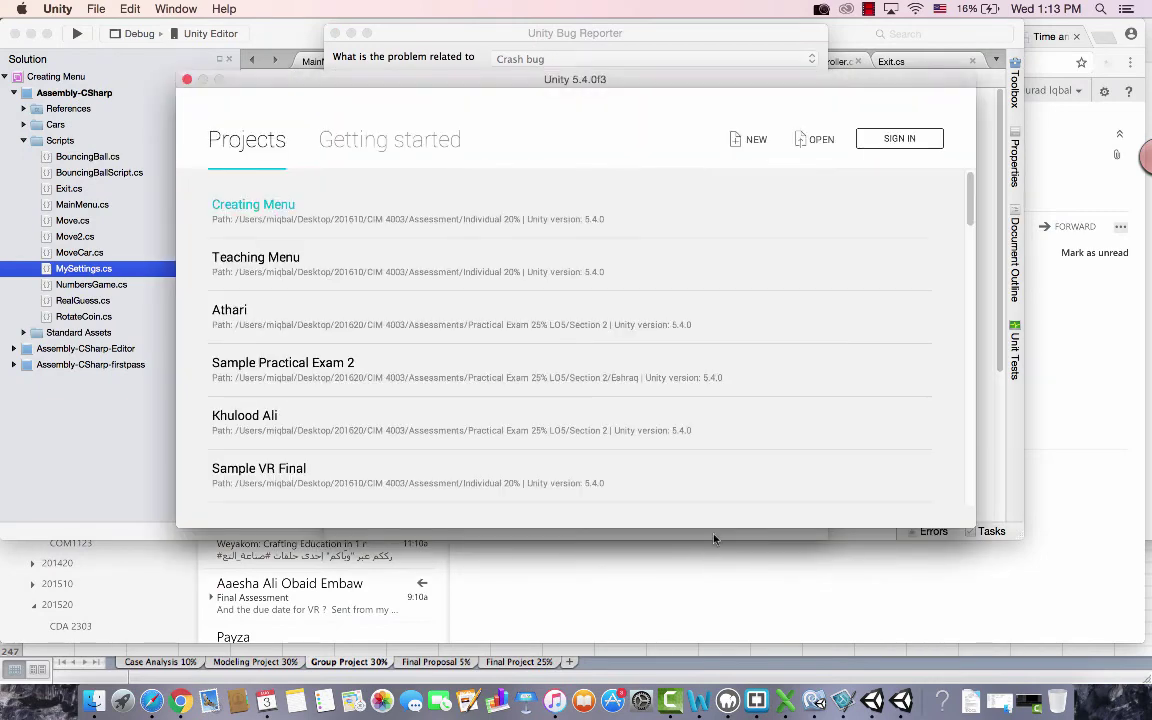
Reopen the Creating Menu project, dismiss the bug report and return to the editor.
left_click(263, 214)
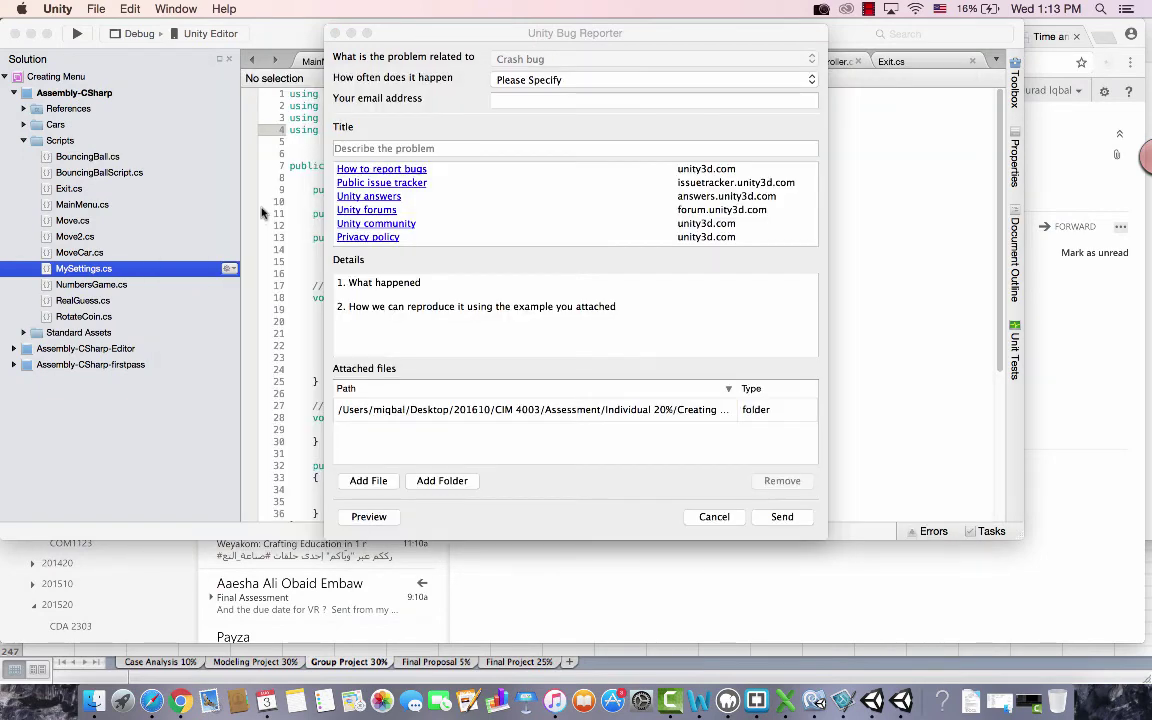
left_click(704, 516)
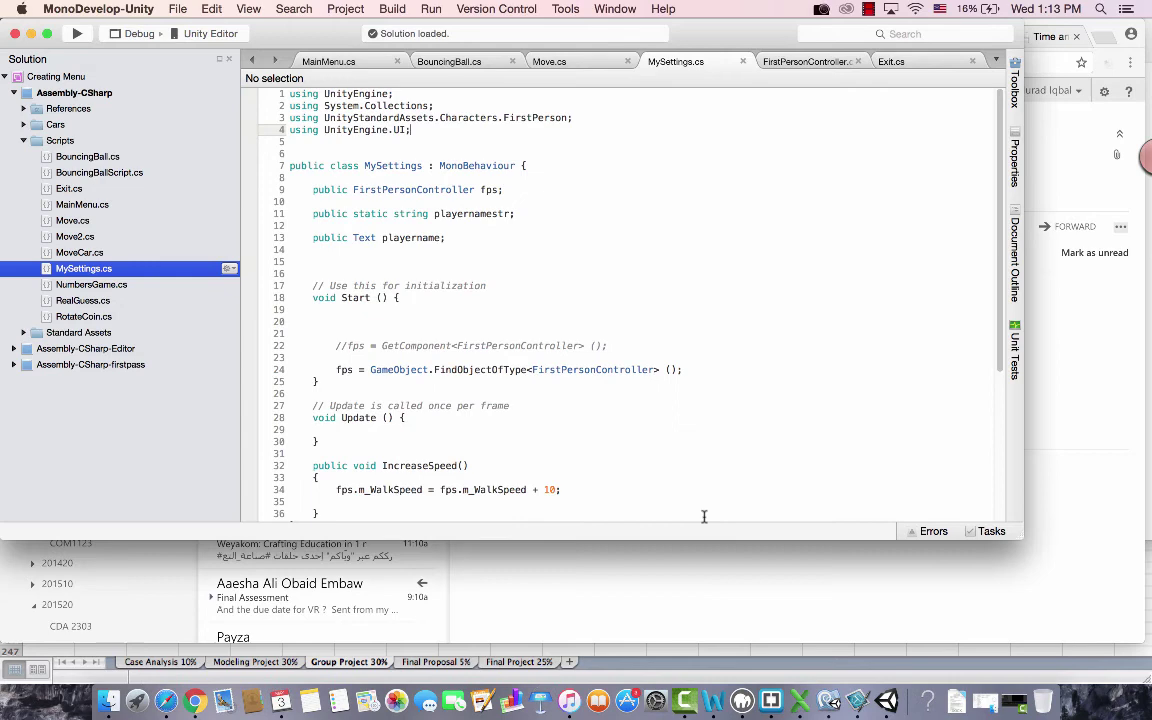
left_click_drag(771, 540, 779, 612)
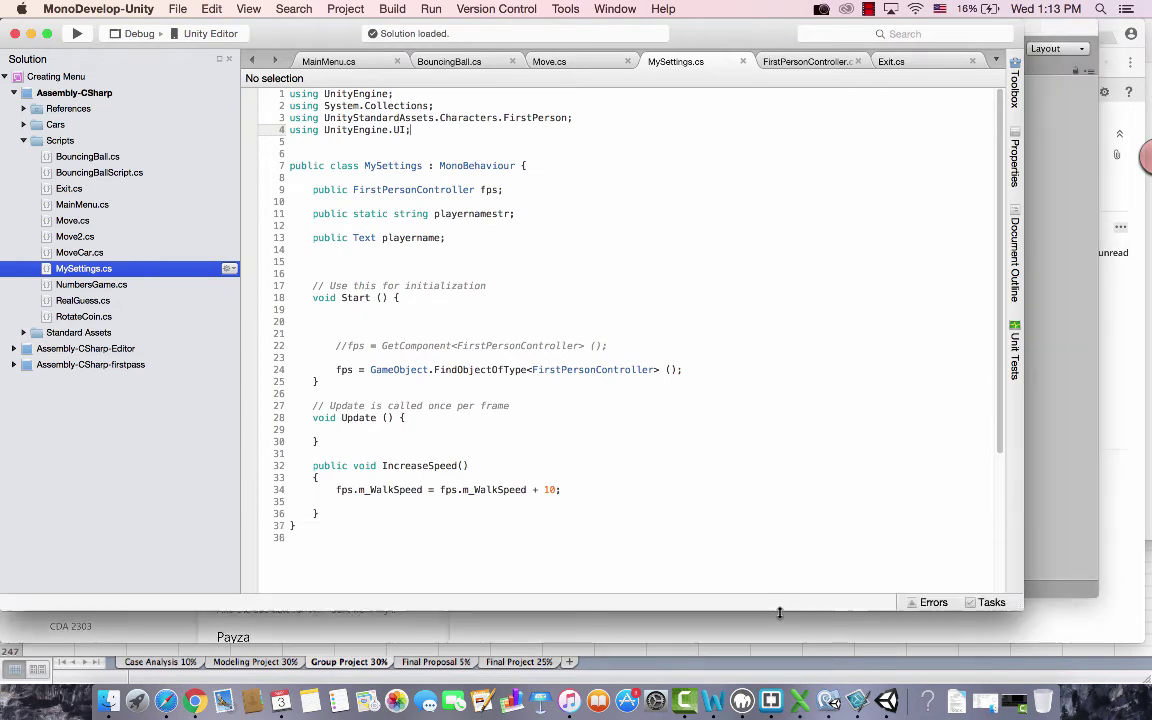
left_click(1045, 520)
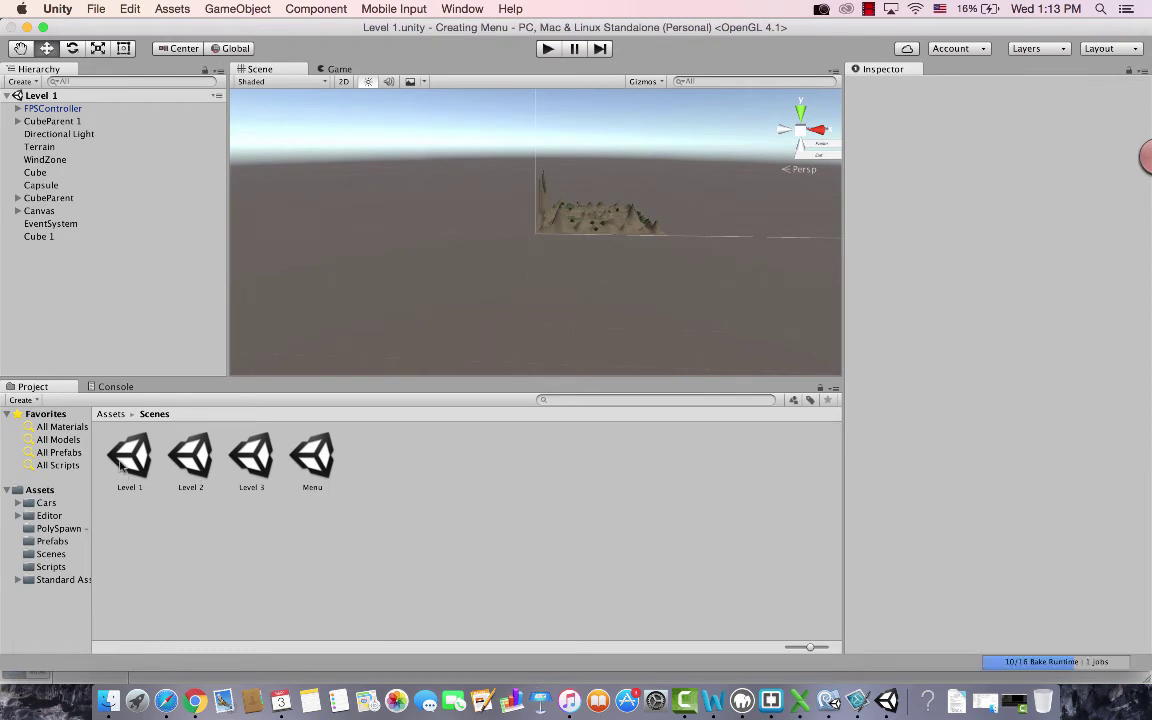
Select the Canvas Text label and set its colour to red CC3C3C.
left_click(125, 460)
left_click(17, 210)
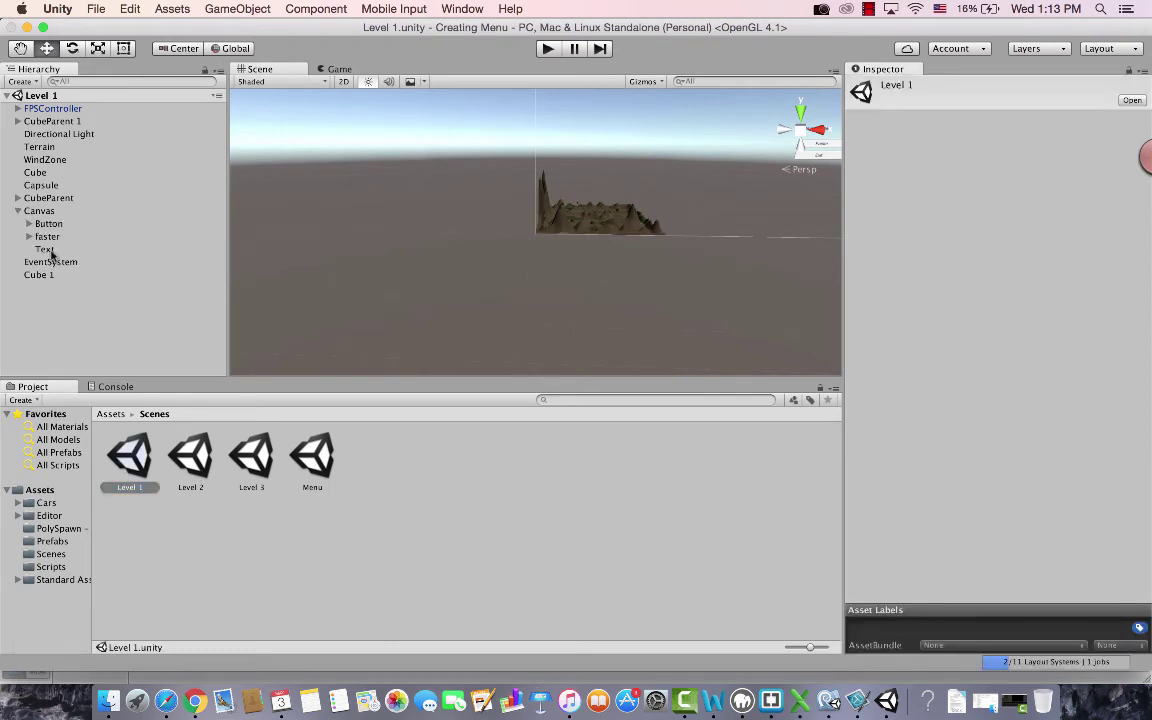
left_click(45, 249)
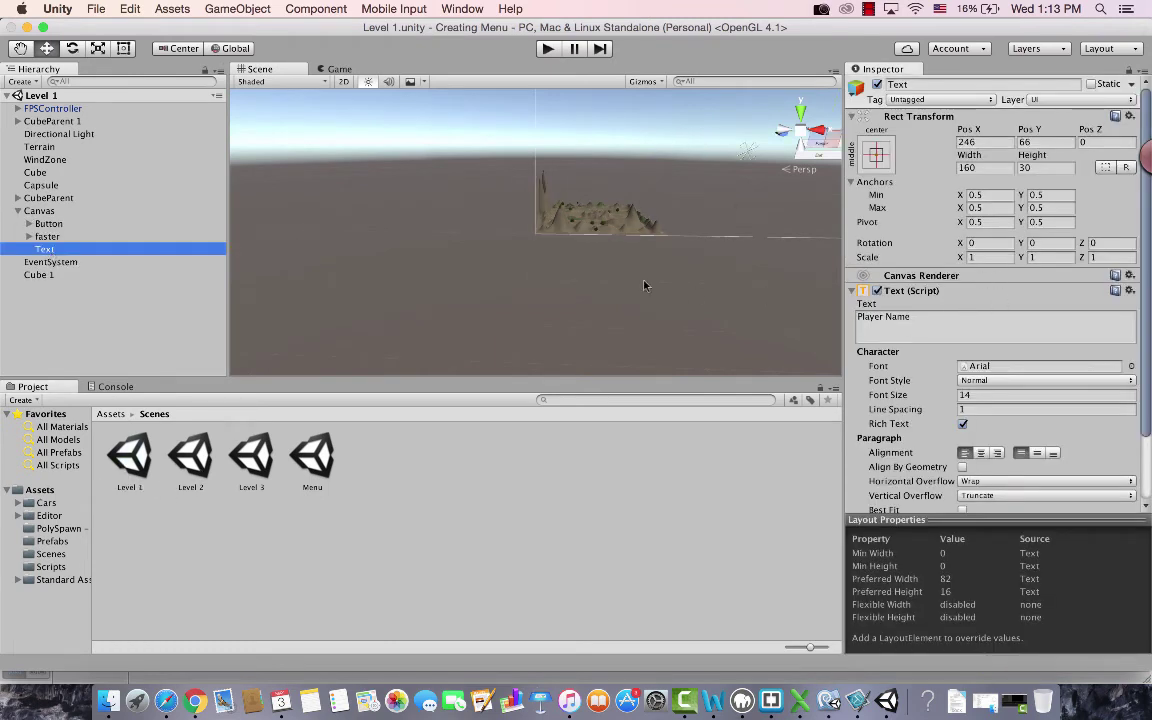
scroll(1057, 382, "down", 3)
left_click(1012, 444)
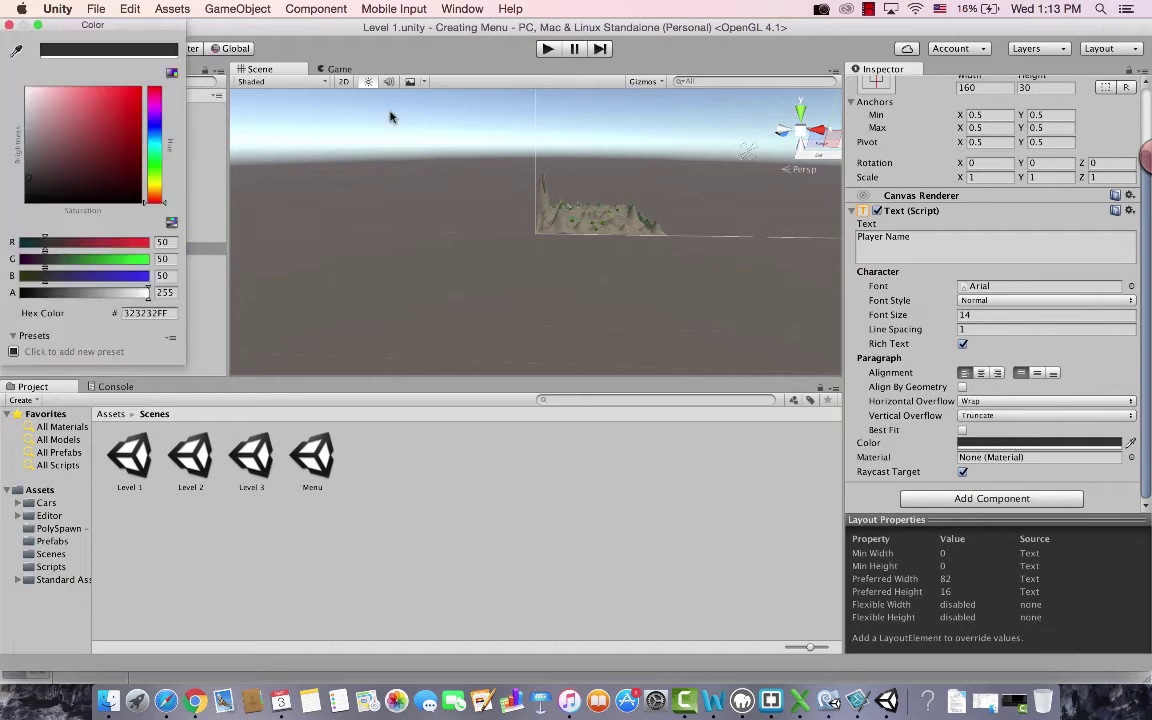
left_click(106, 111)
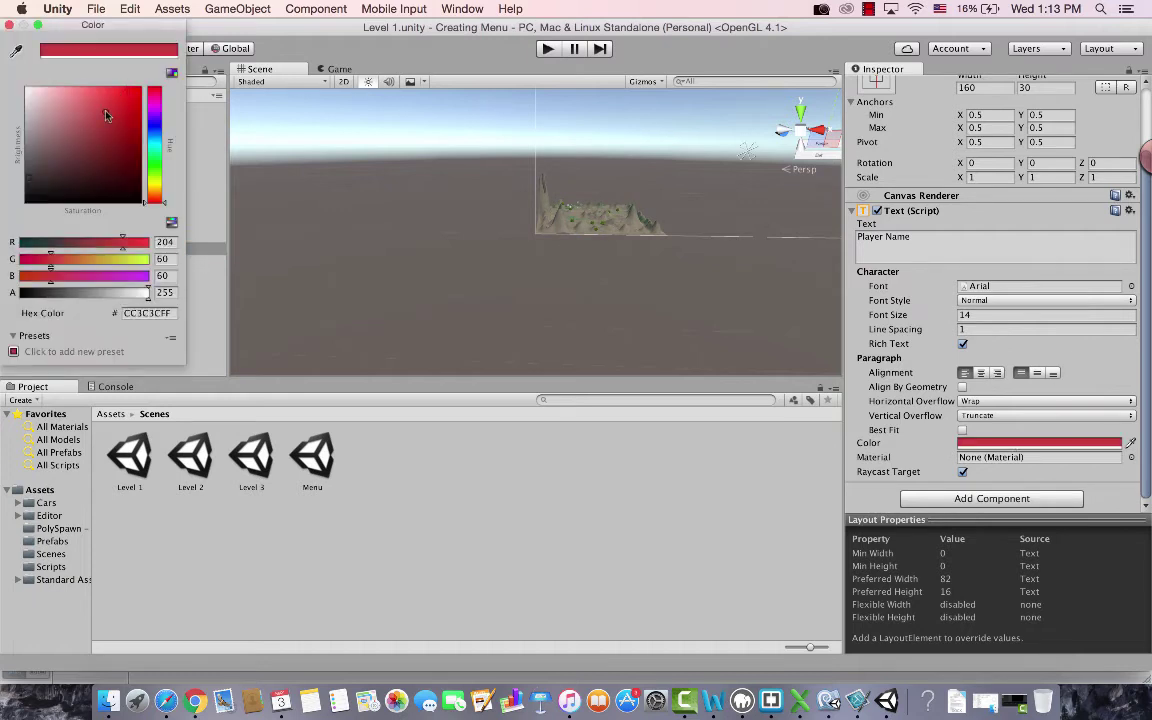
left_click(9, 24)
Set the label's font size to 20 and style to Bold, then play-test.
left_click(1012, 315)
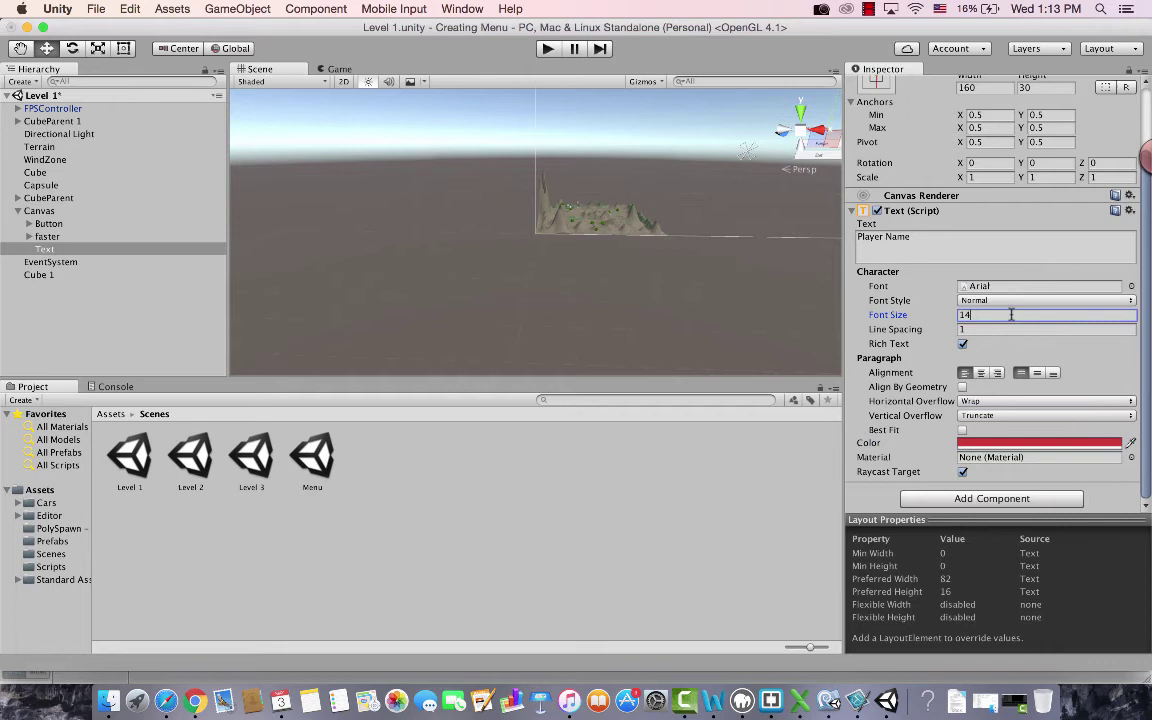
type("20")
left_click(974, 301)
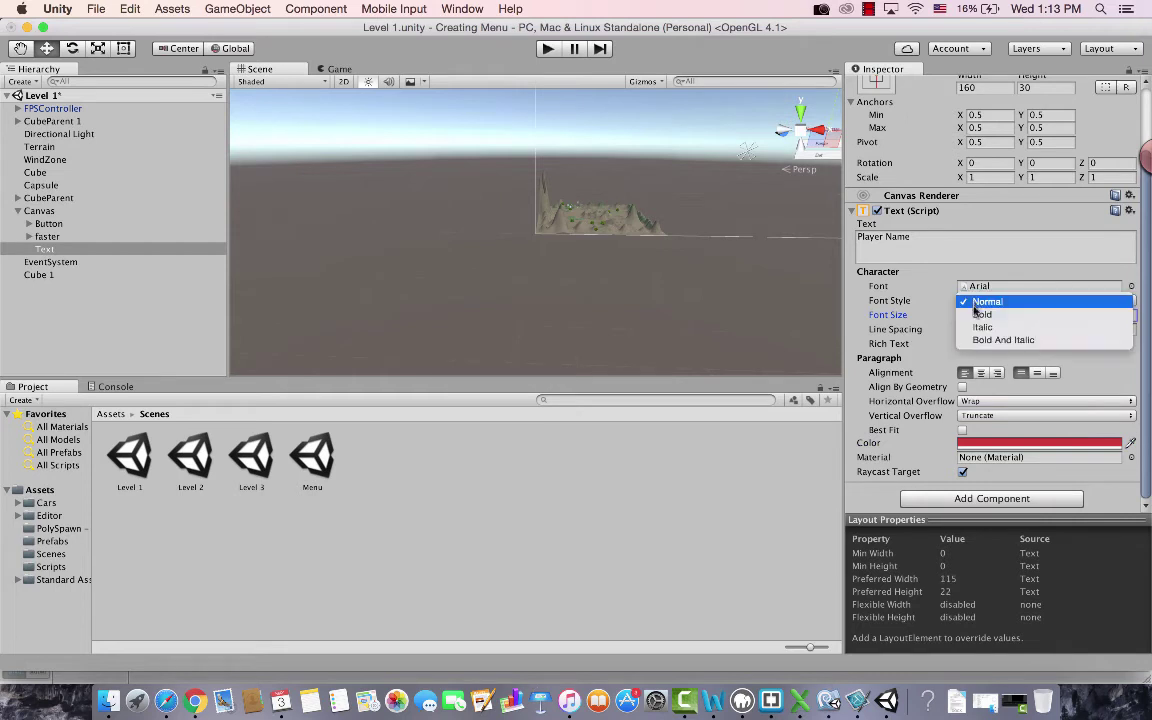
left_click(980, 313)
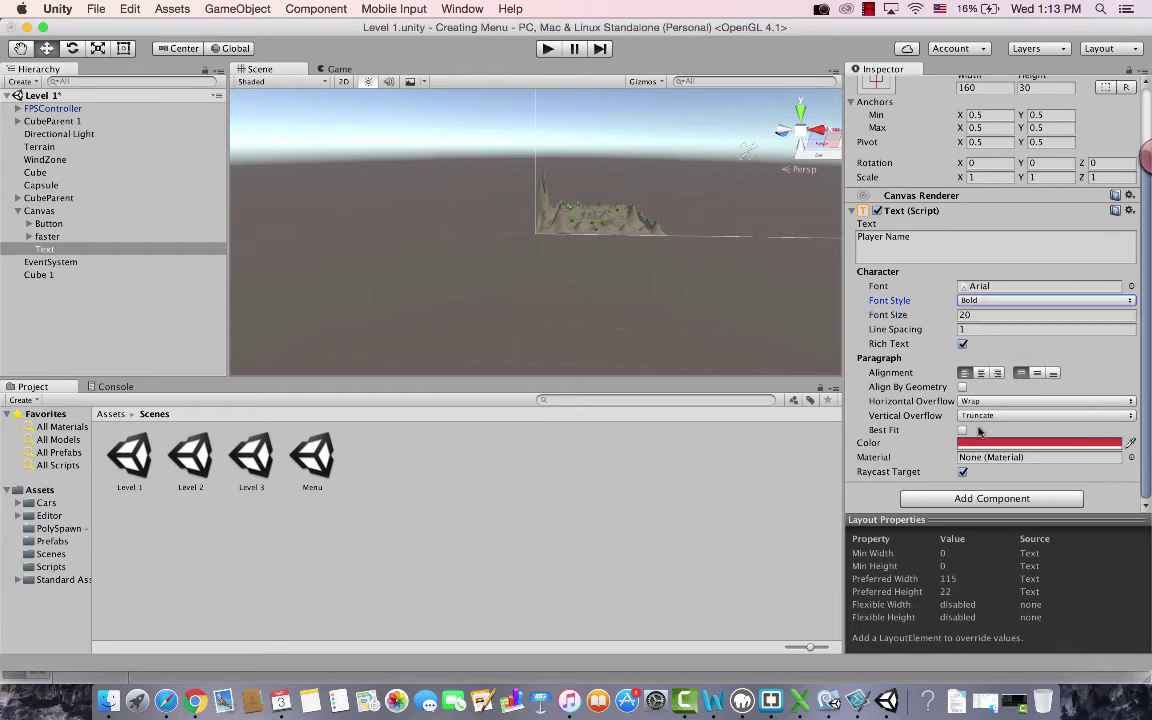
left_click(548, 49)
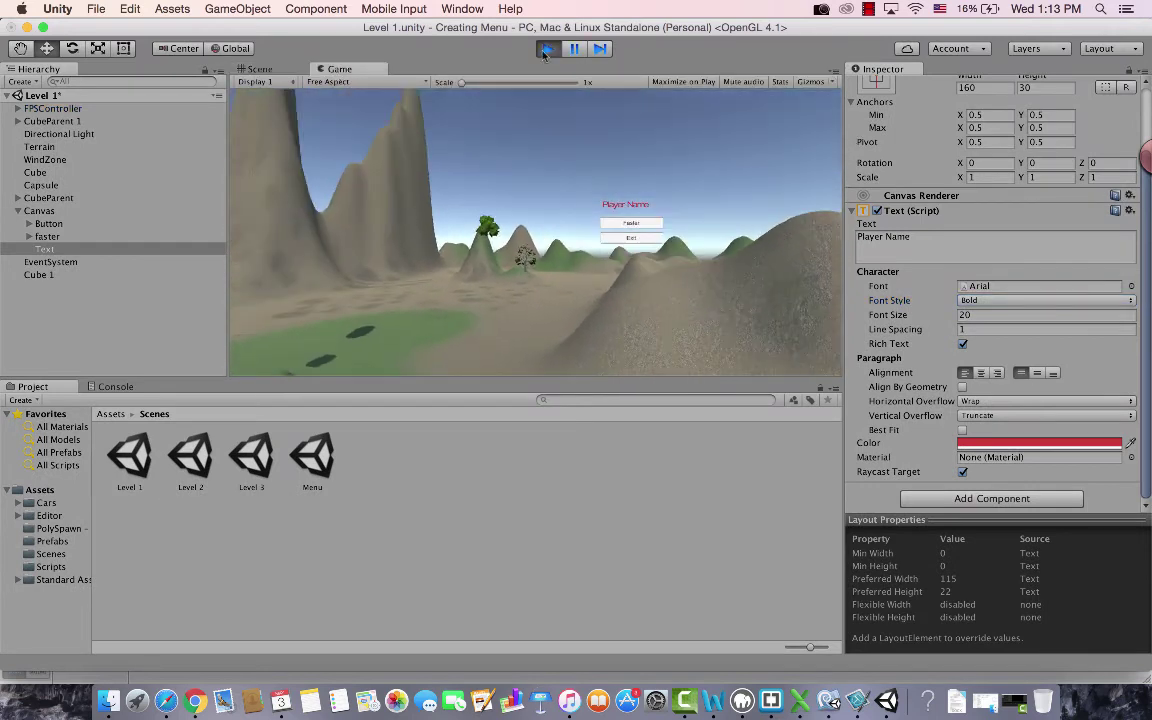
left_click(548, 49)
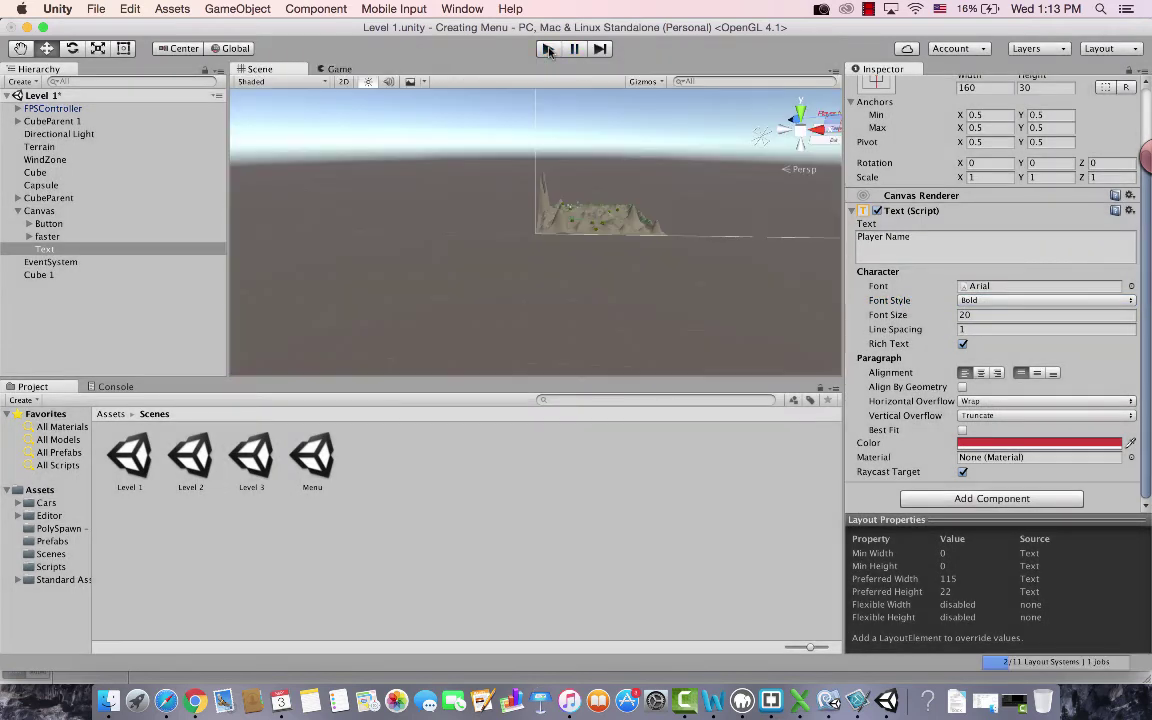
Compare MainMenu's startLevel1 with the playernamestr declaration in MySettings.
left_click(830, 700)
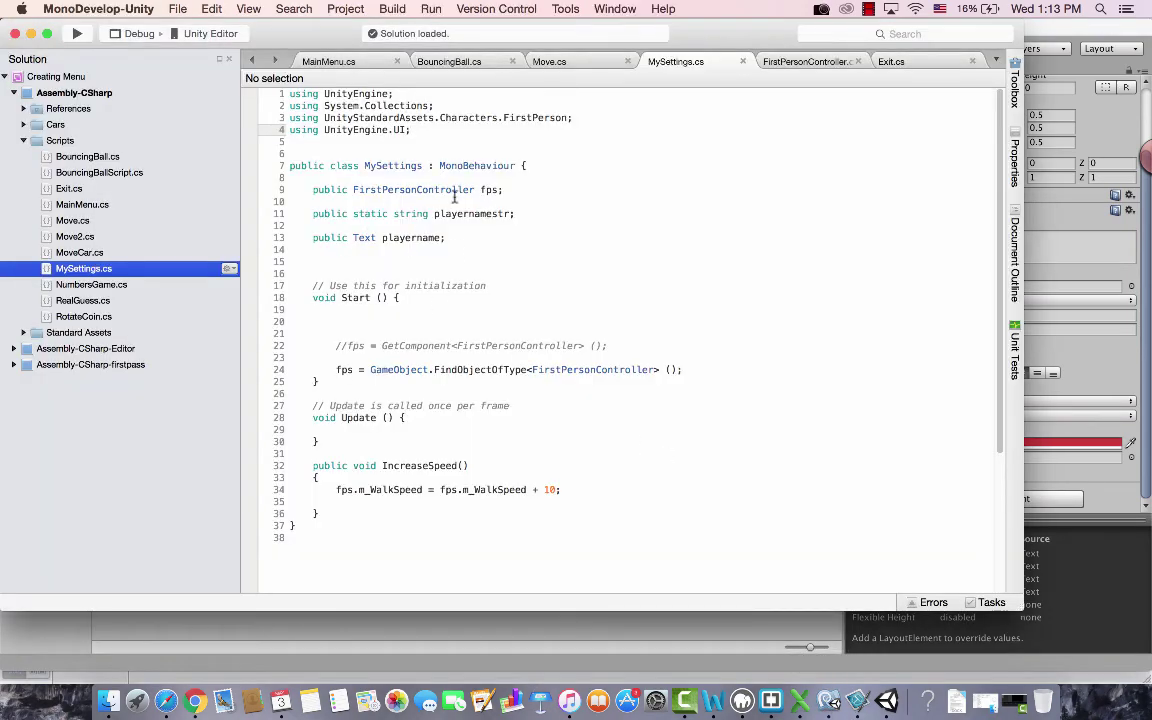
left_click(417, 319)
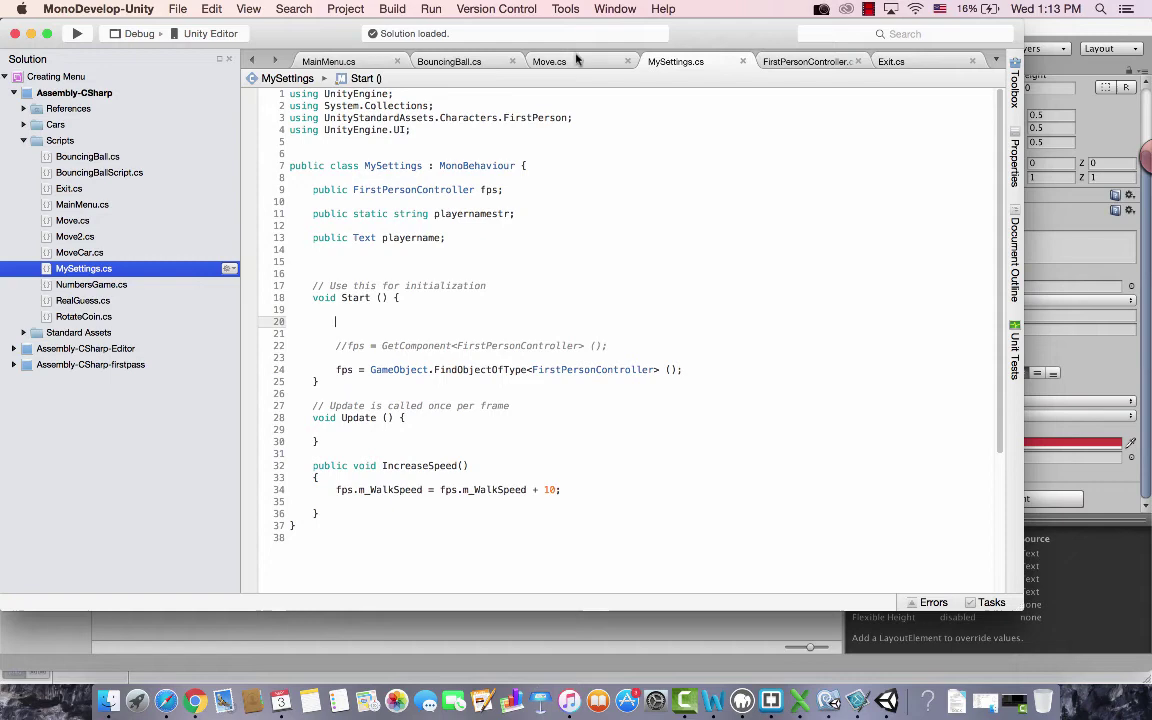
left_click(310, 61)
scroll(501, 437, "down", 3)
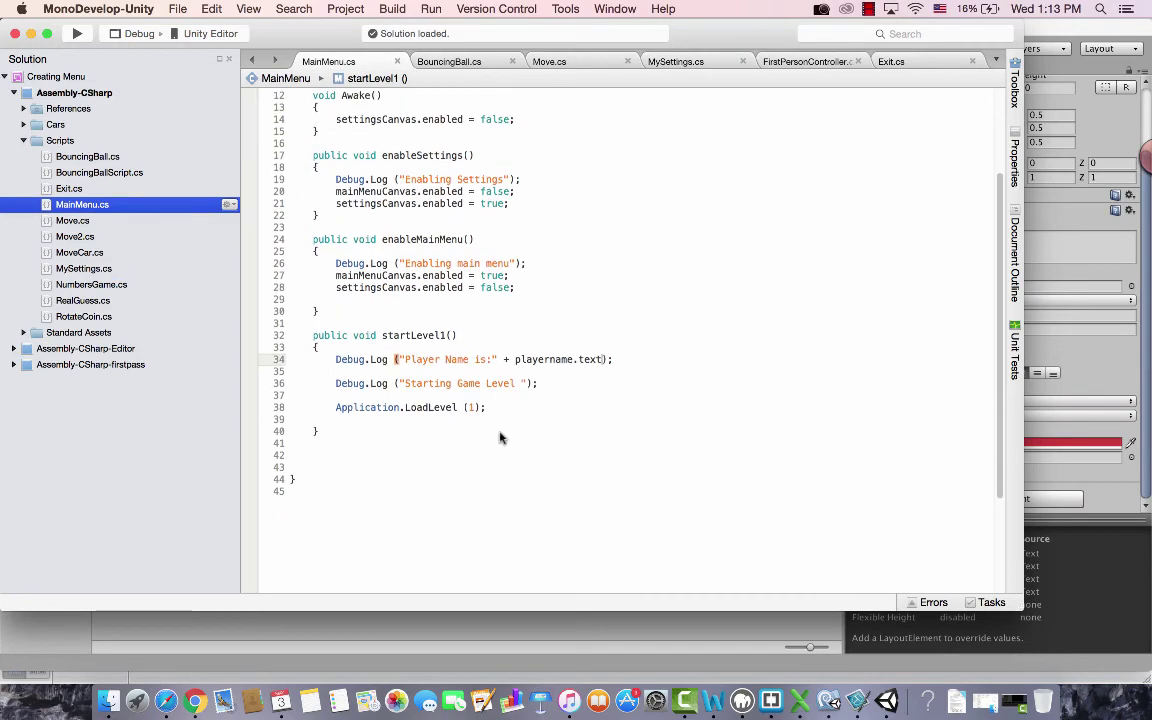
left_click(630, 360)
left_click(676, 62)
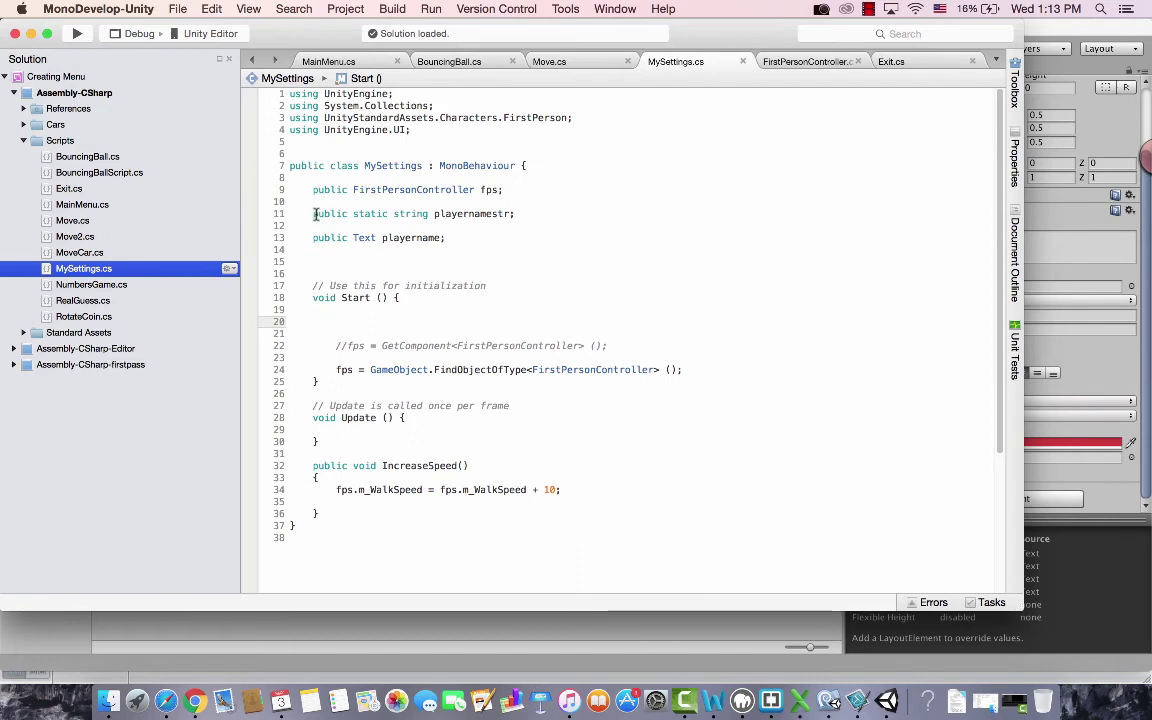
left_click_drag(315, 214, 526, 213)
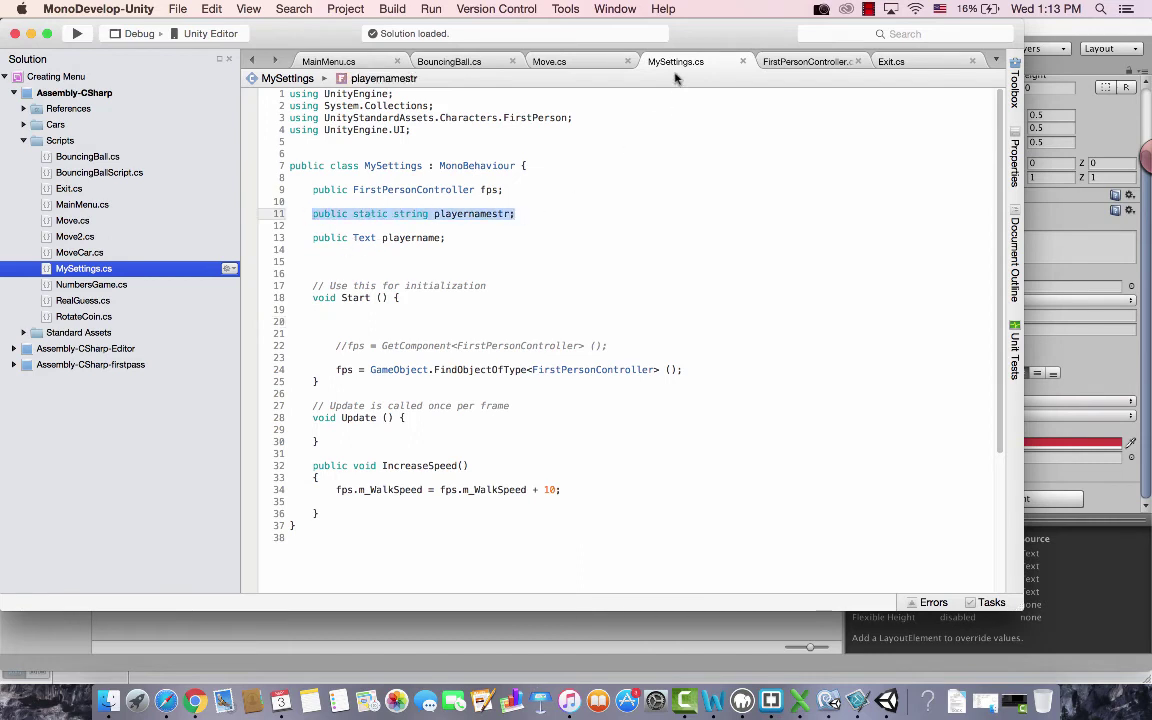
left_click(339, 63)
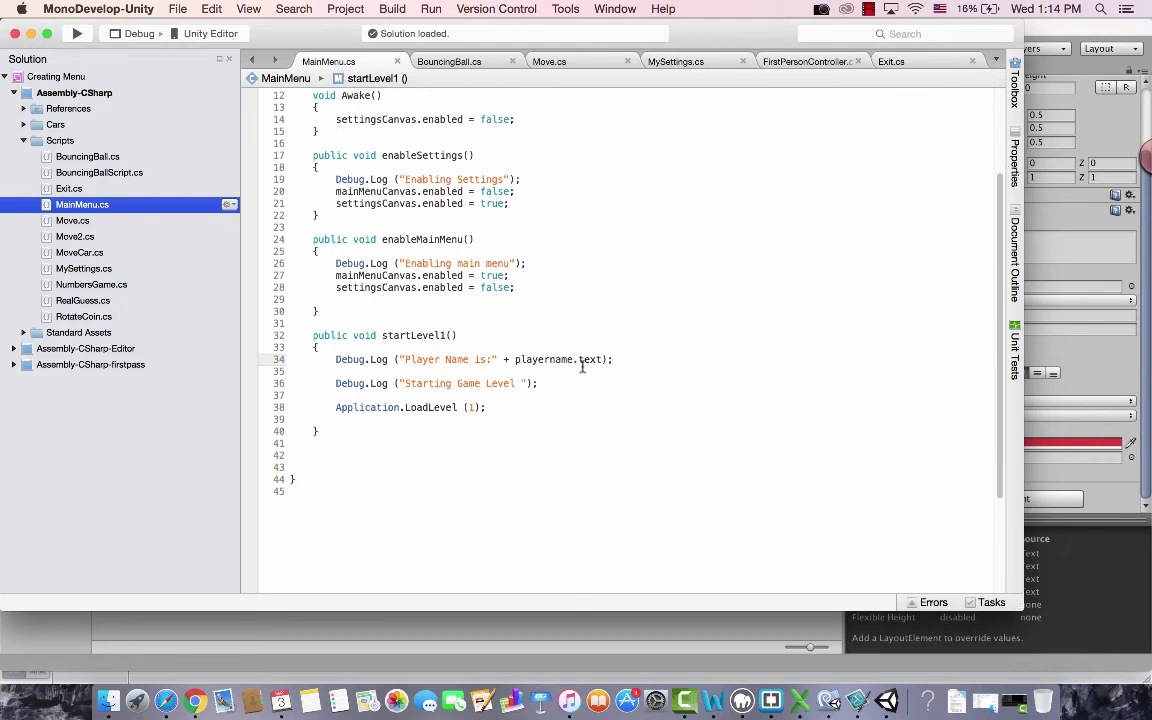
Add 'MySettings.playernamestr = playername.text;' after the Debug.Log line in startLevel1.
key("Return")
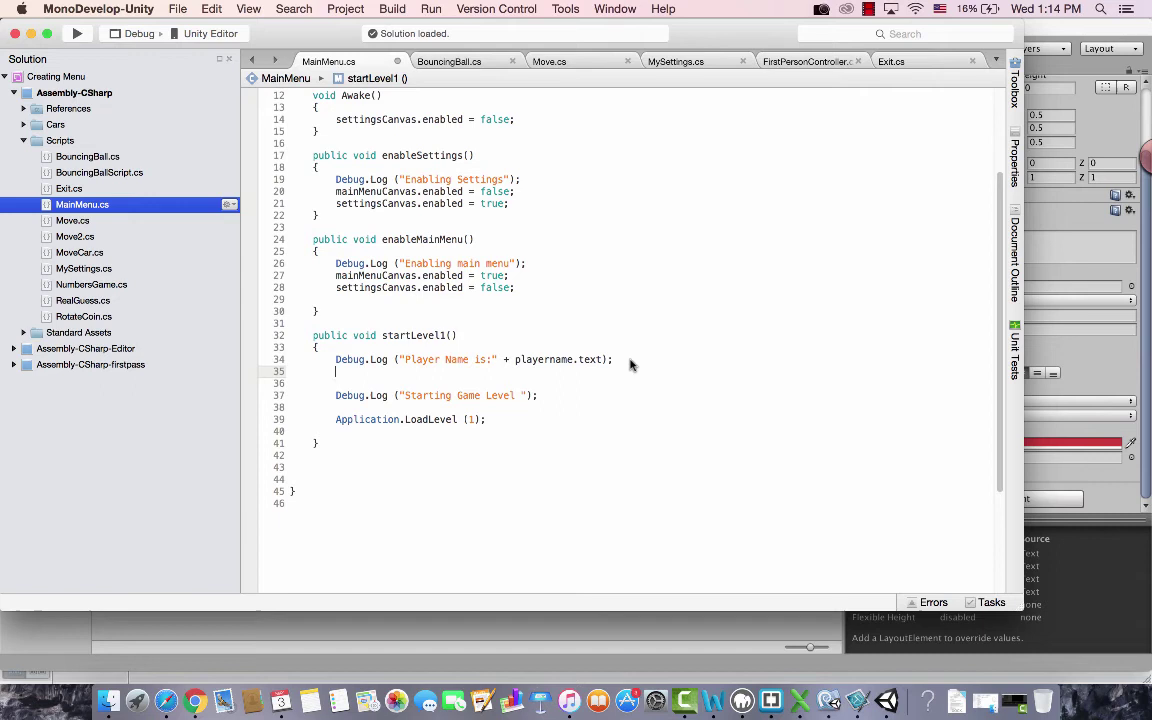
type("MySettings.")
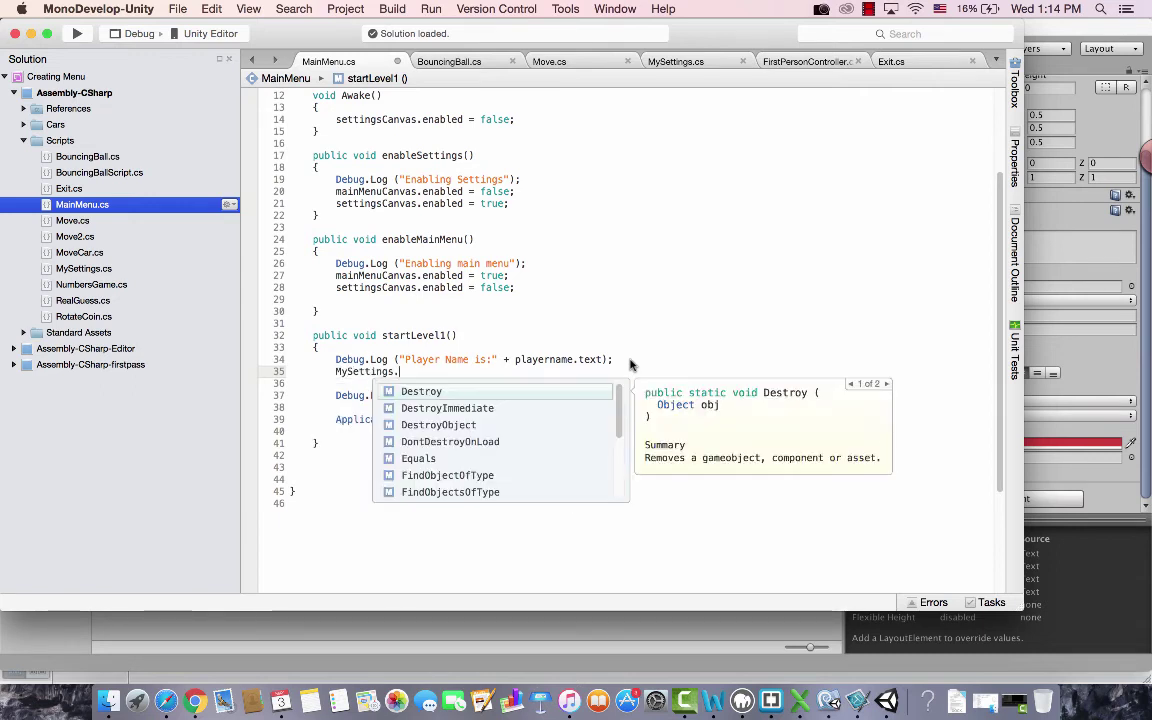
type("playernamestr = ")
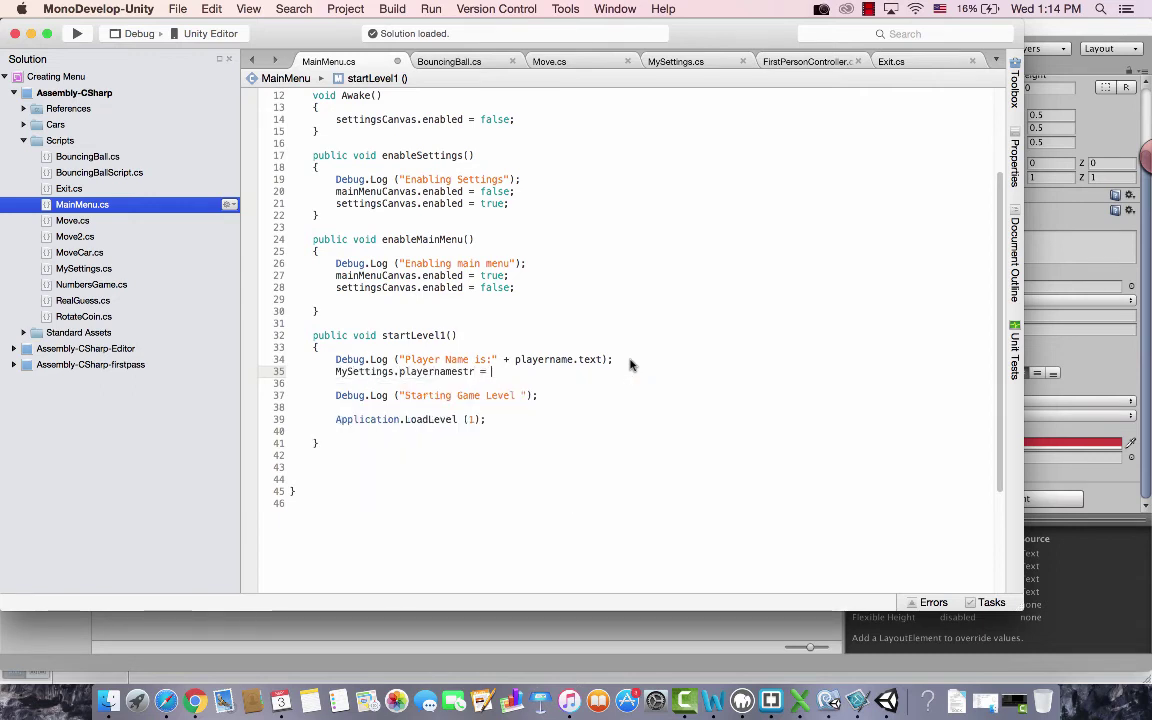
type("playe")
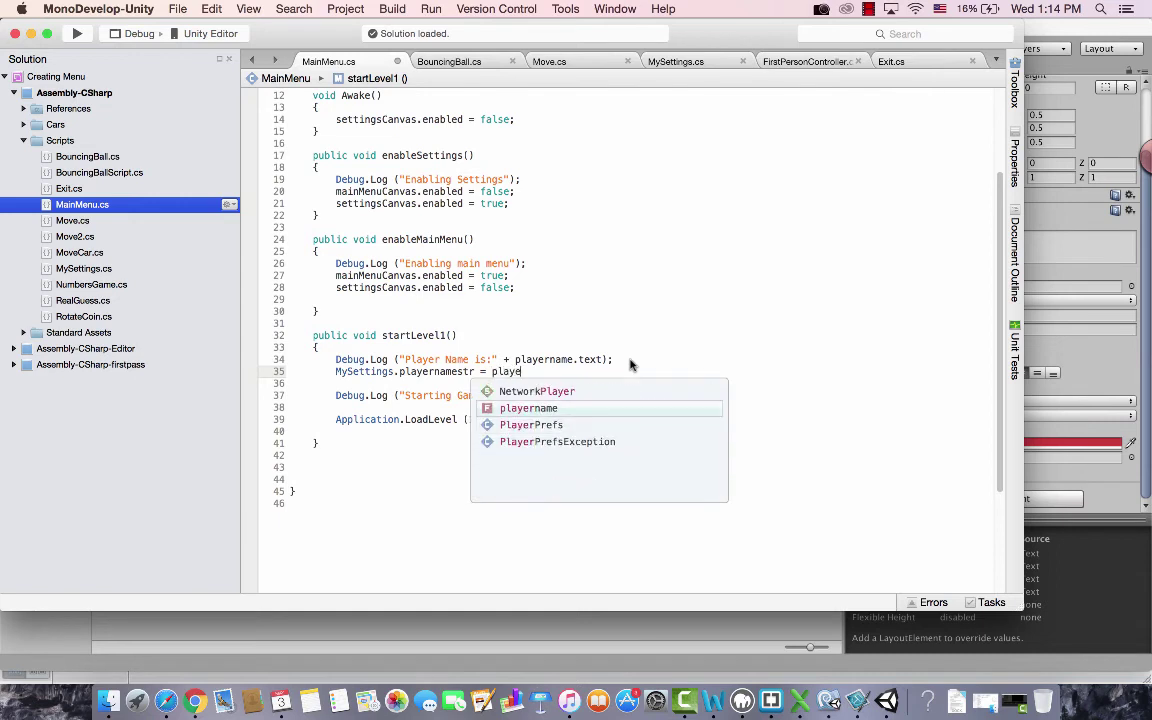
type("r")
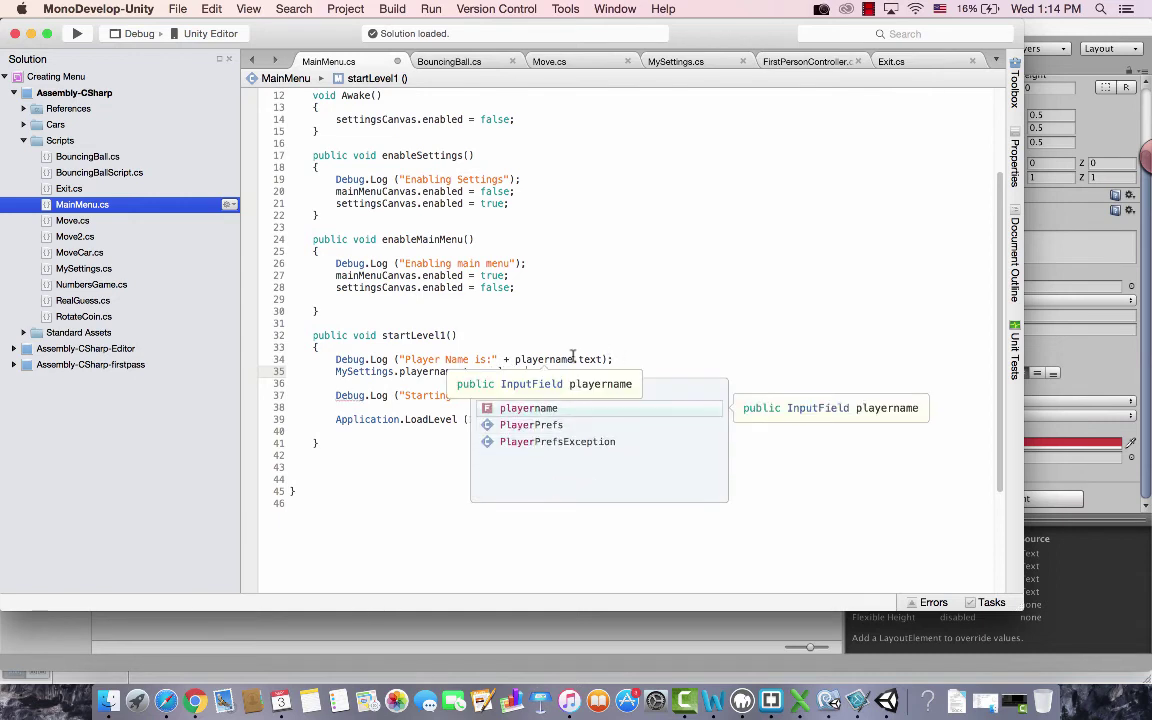
key("Return")
type(".te")
key("Return")
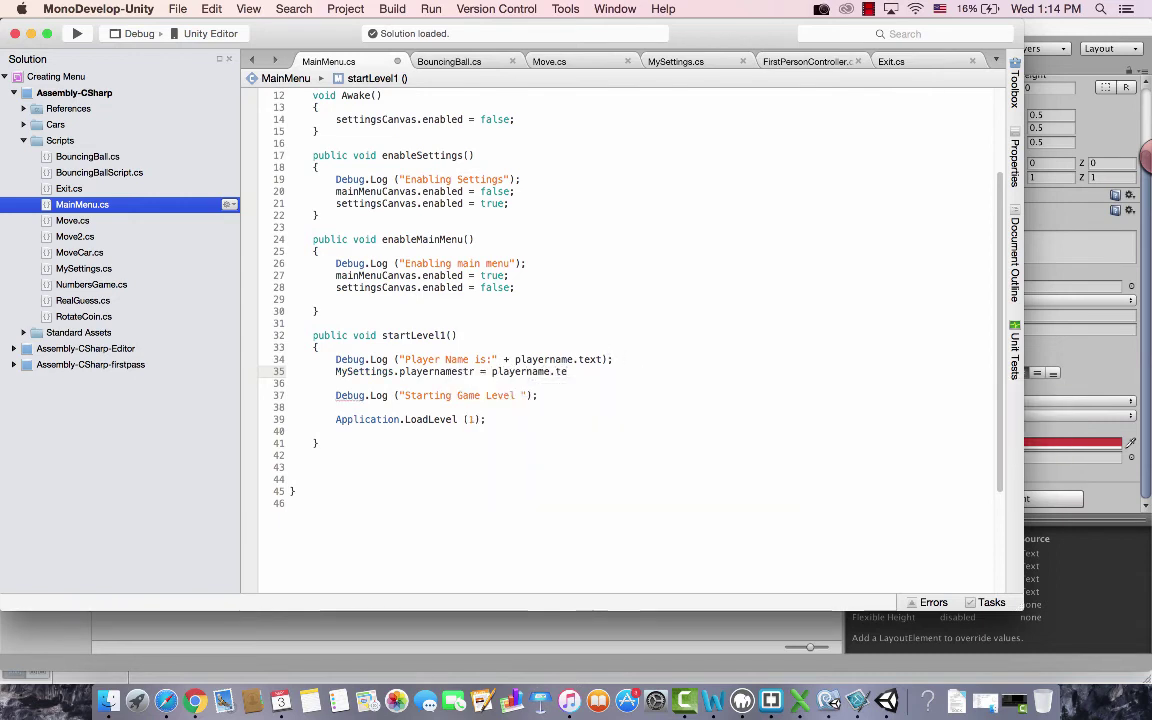
type(";")
Write 'playername.text = playernamestr;' on line 20 of MySettings' Start method.
left_click(667, 61)
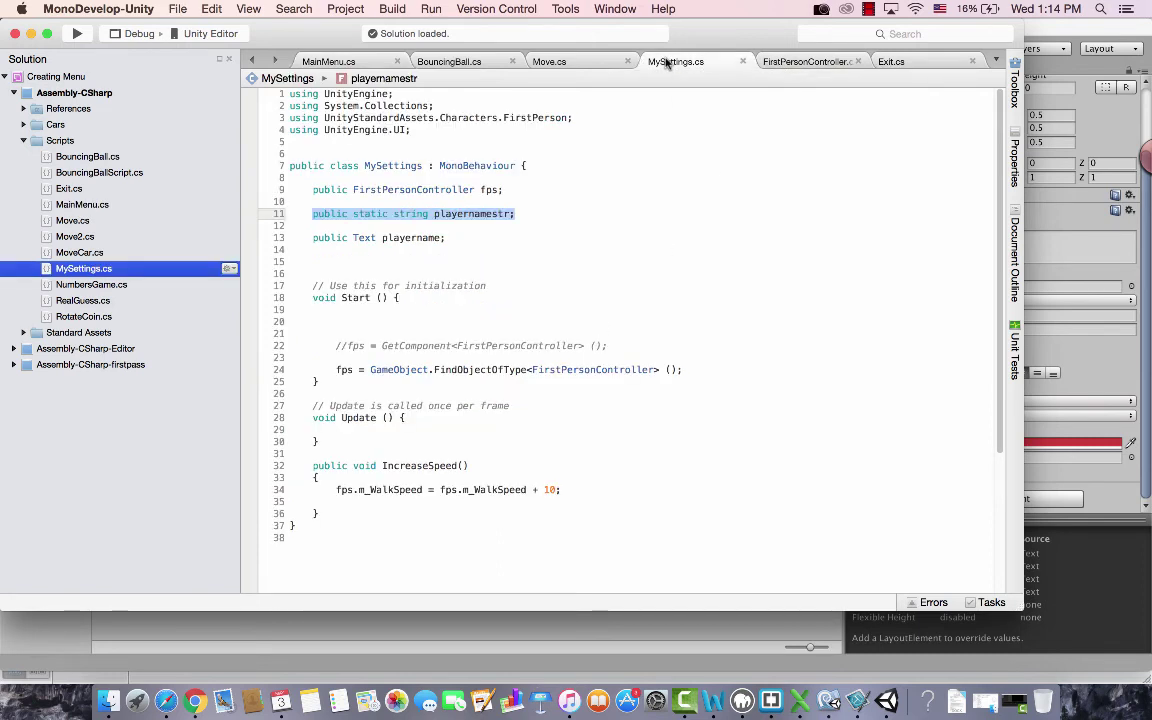
left_click(430, 260)
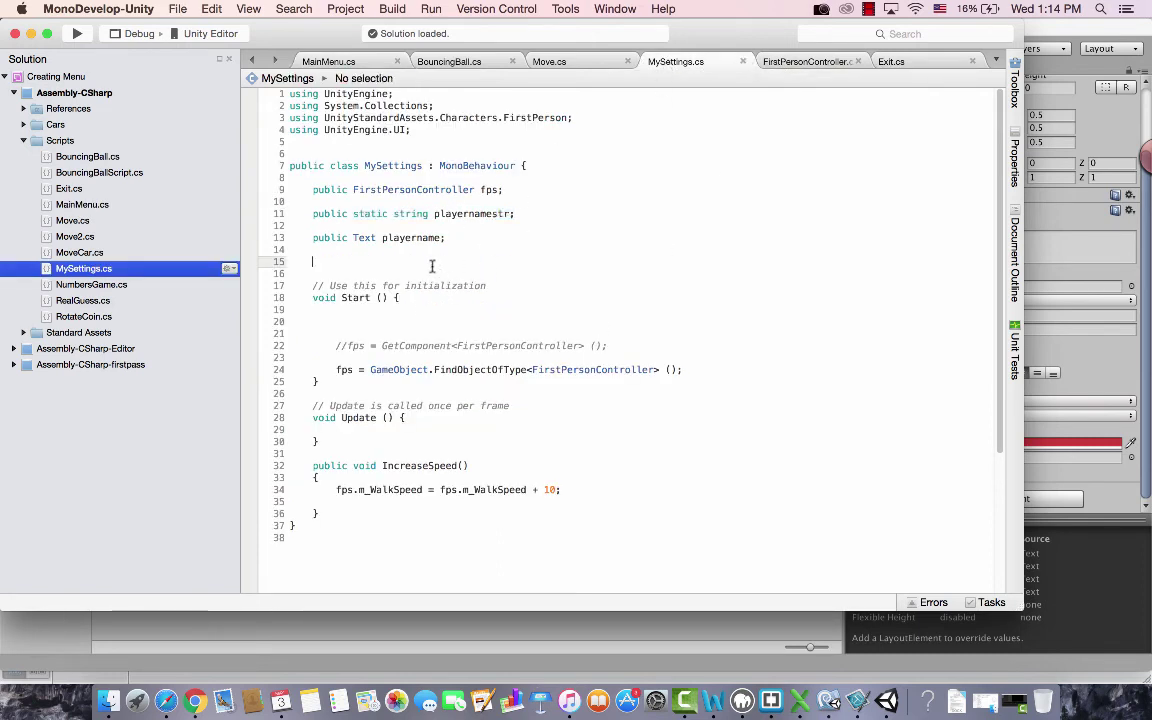
left_click(416, 320)
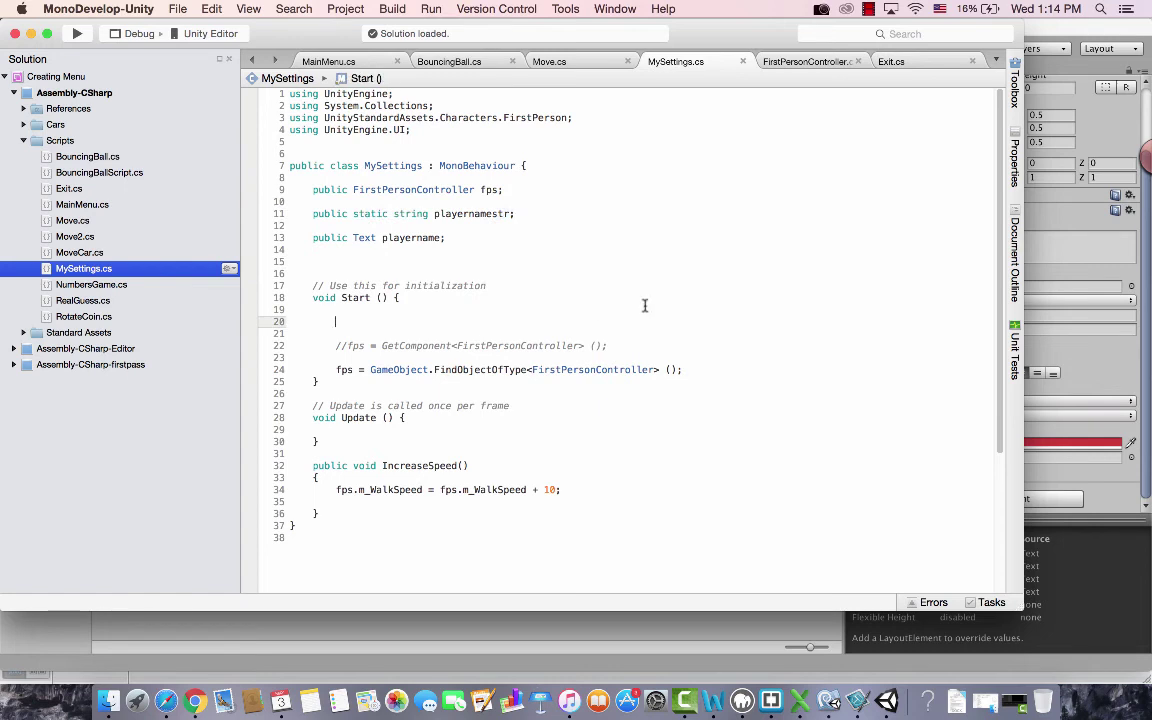
type("playe")
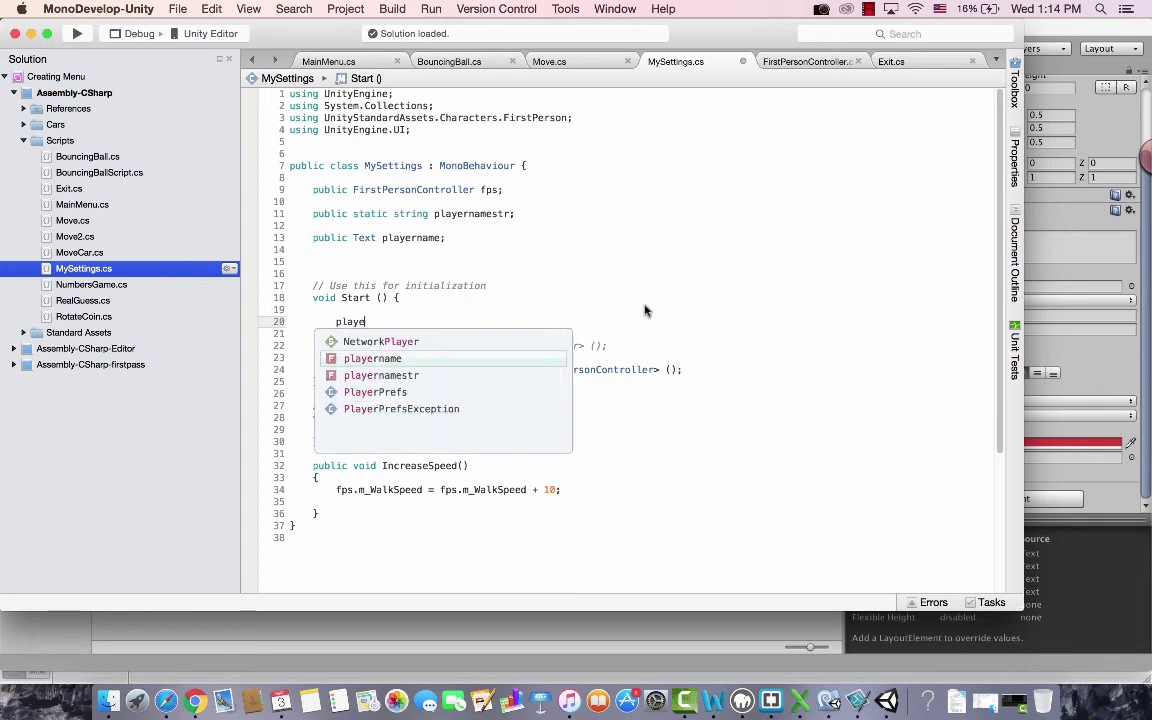
type("rname.te")
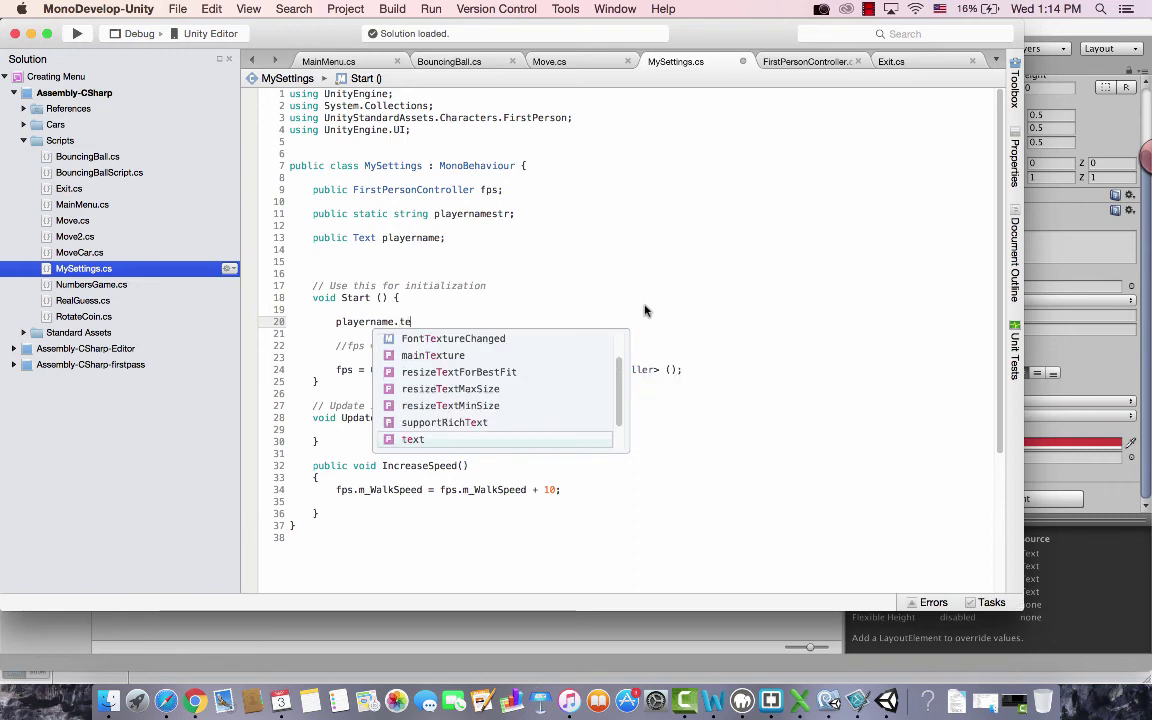
type("xt")
key("Escape")
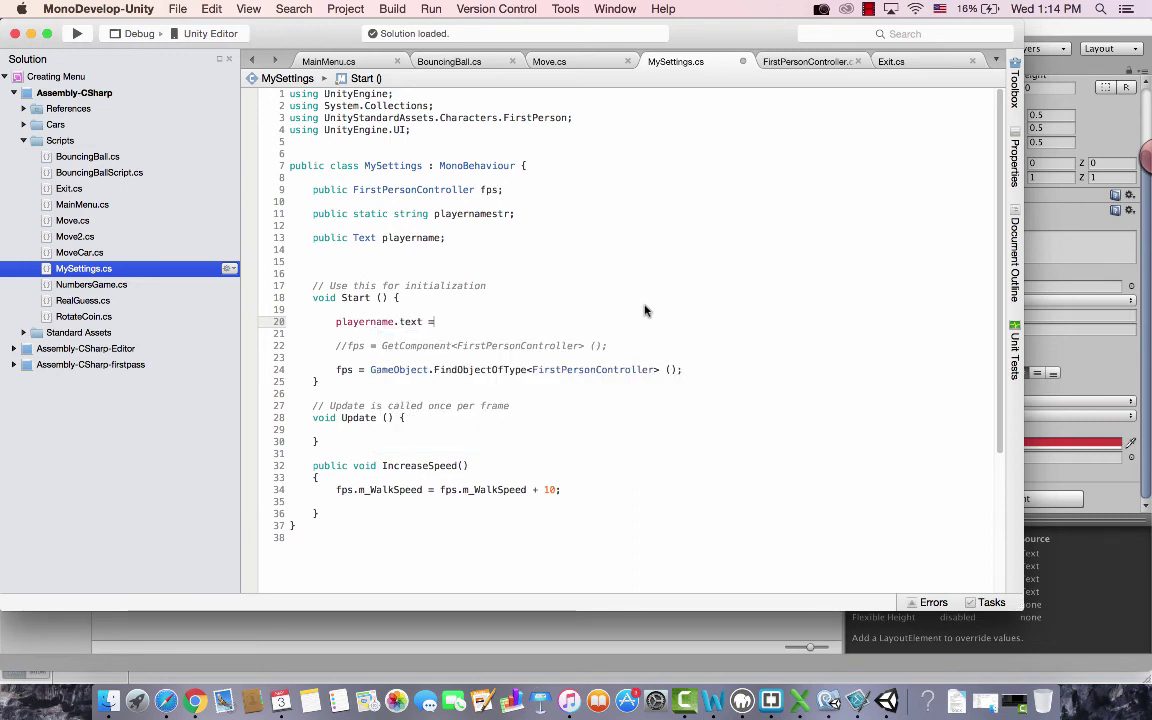
type("playerna")
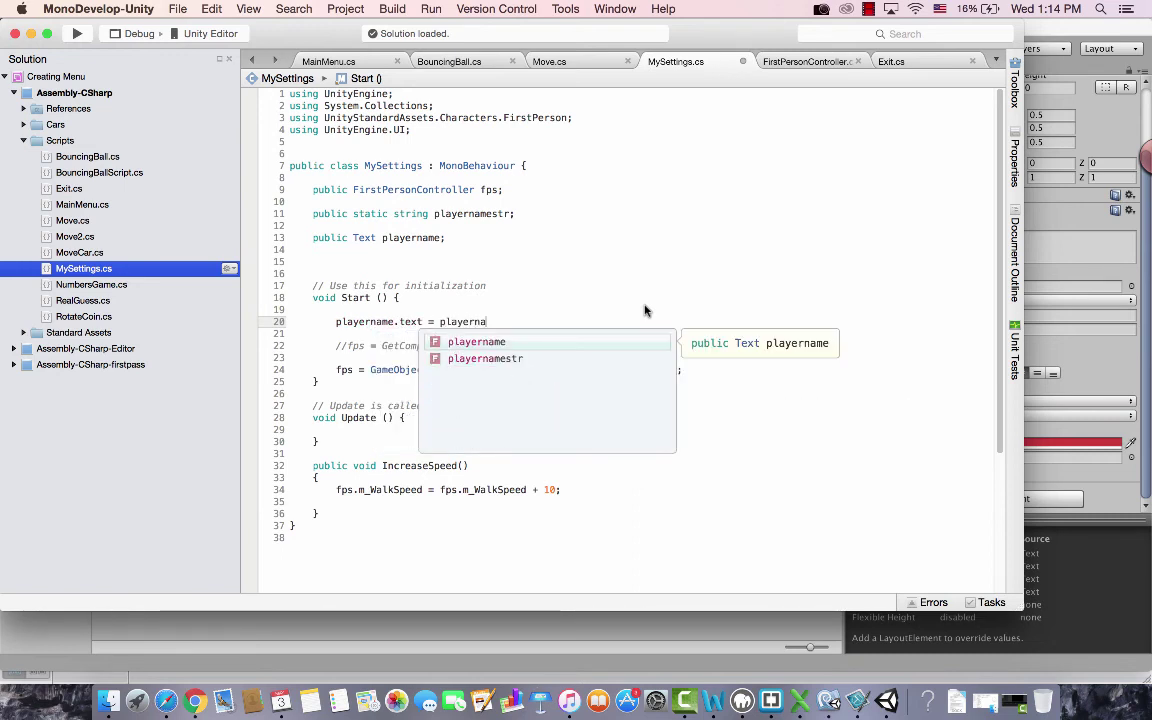
type("me")
key("Down")
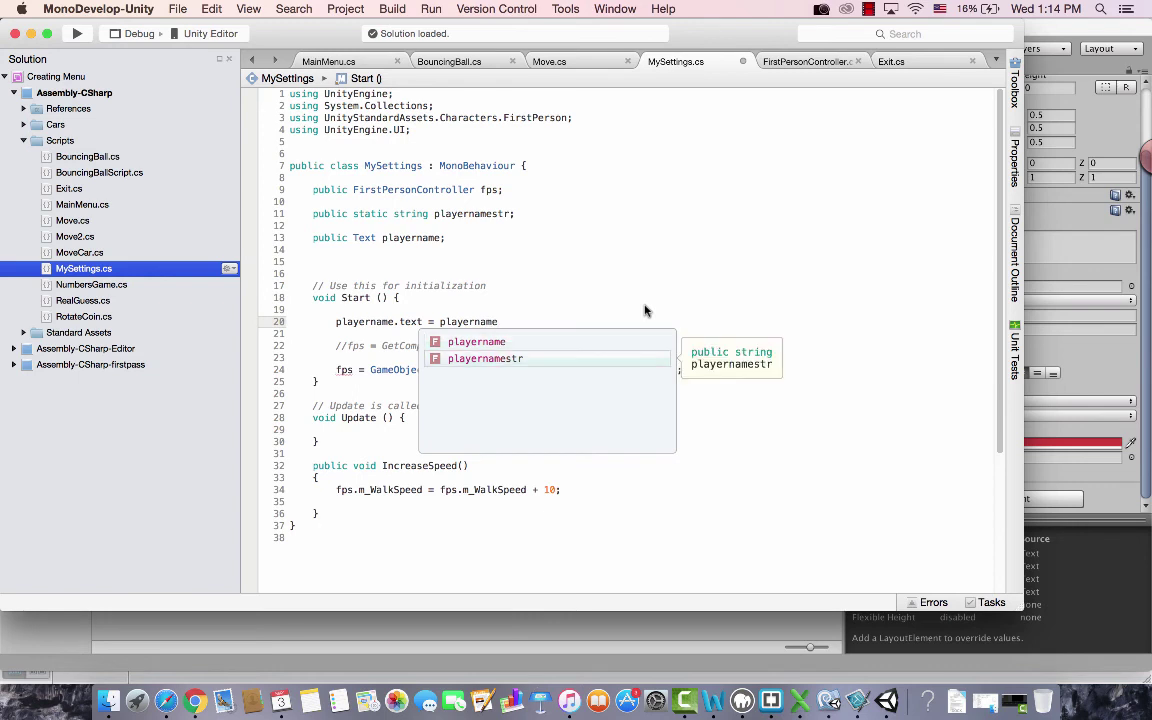
key("Return")
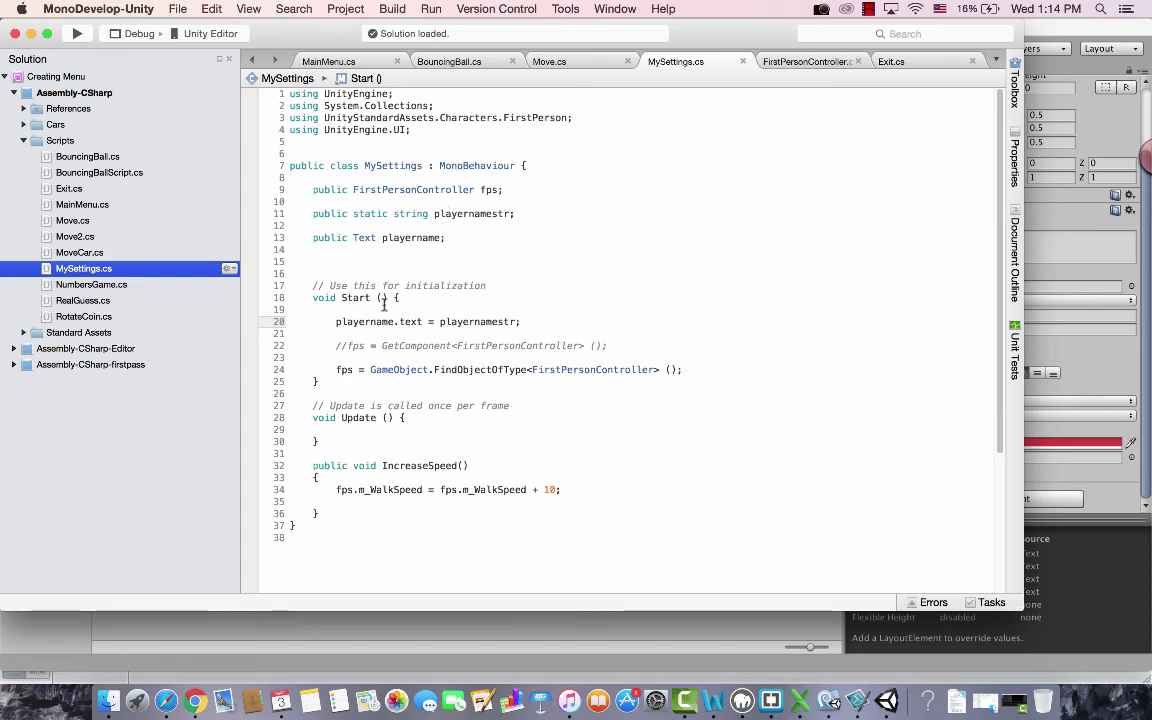
key("super+Tab")
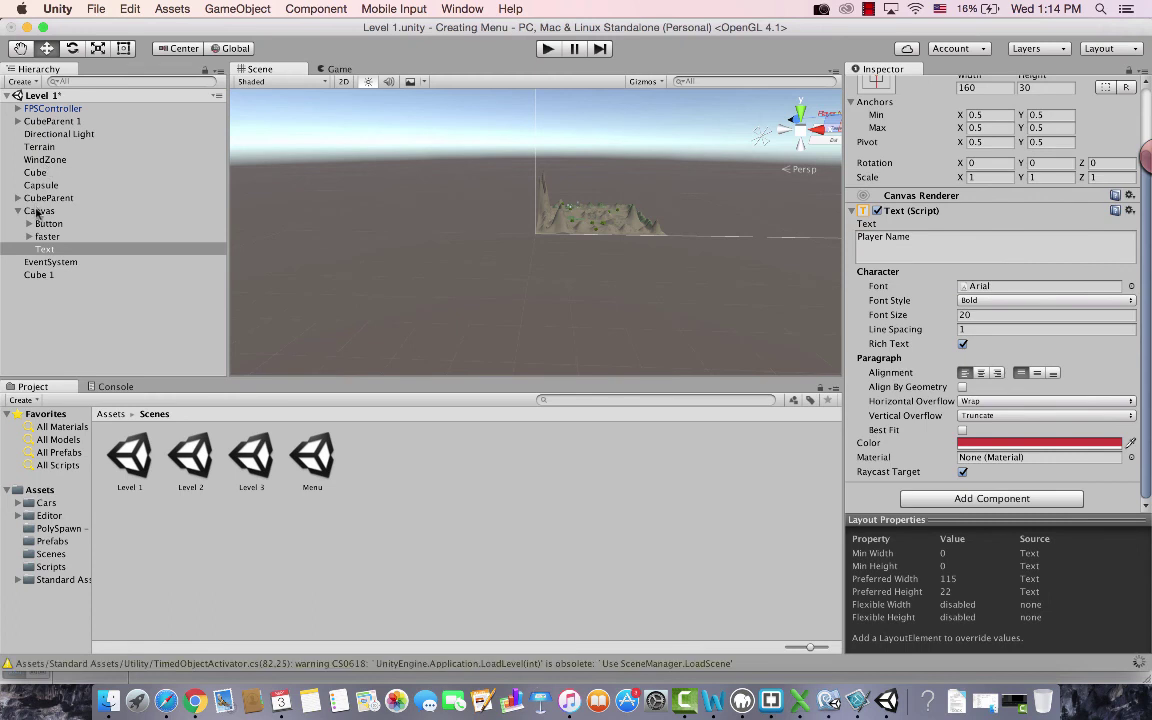
Assign the Text label to the Canvas's My Settings Playername field and play-test Level 1.
left_click(37, 212)
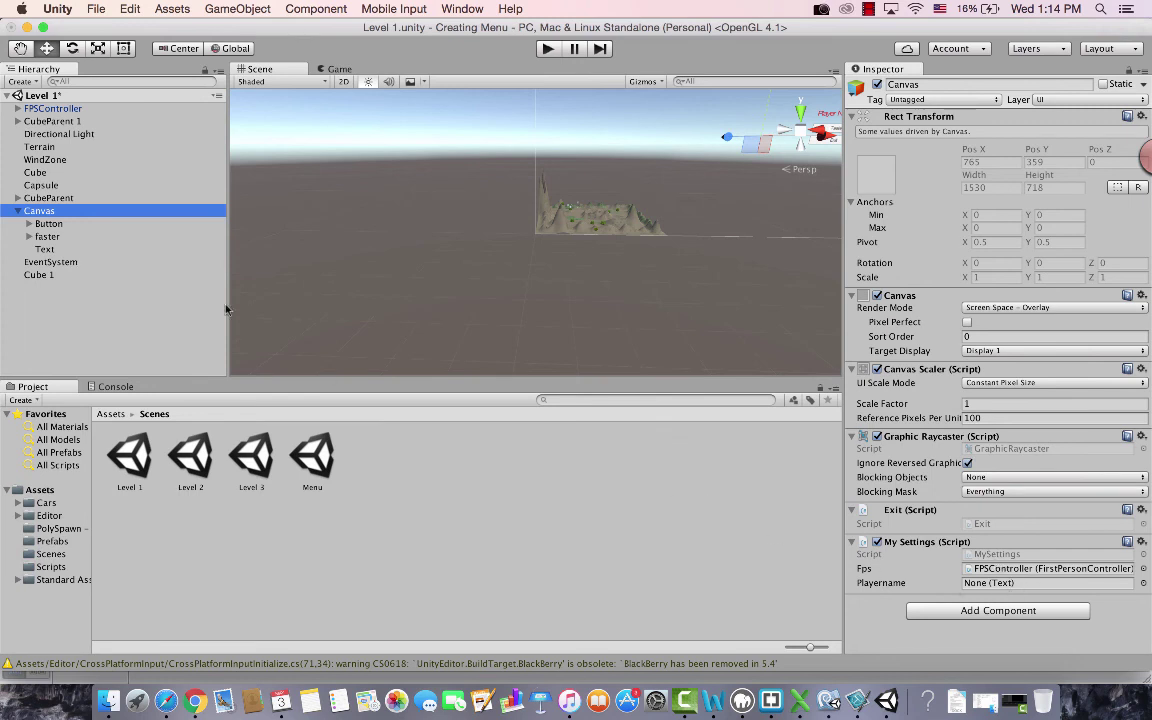
left_click_drag(45, 250, 990, 540)
left_click_drag(990, 540, 1016, 581)
left_click_drag(46, 257, 1005, 588)
left_click(548, 48)
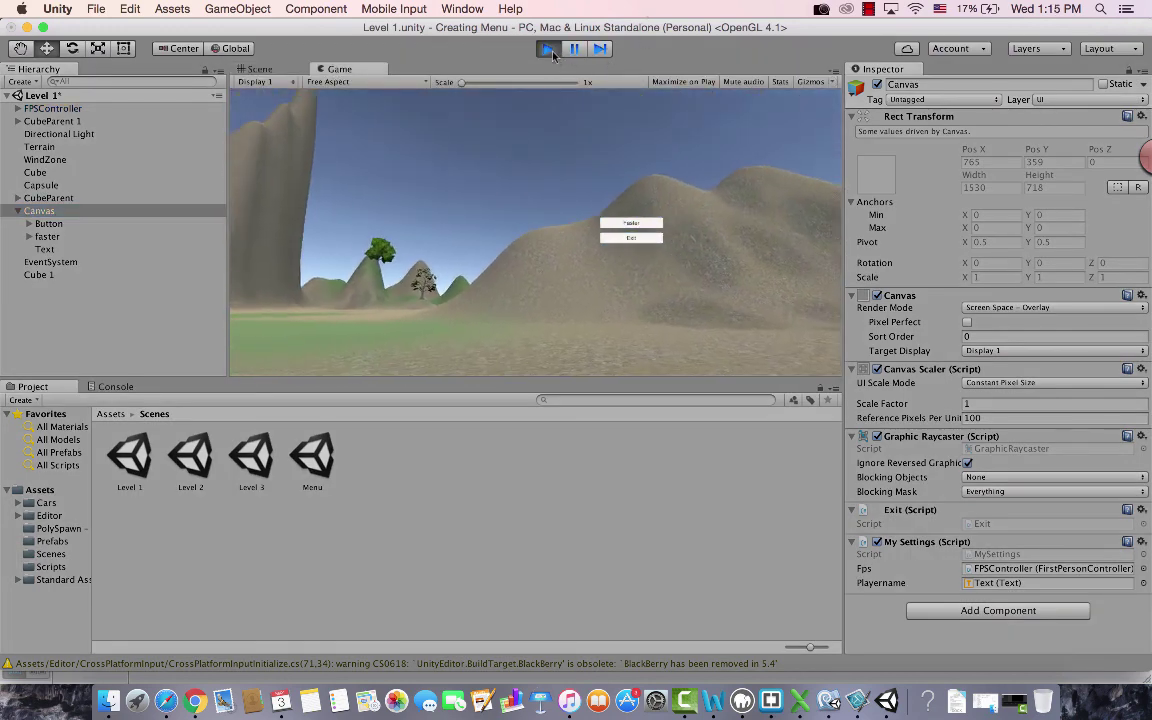
left_click(548, 48)
Save Level 1, then play from the Menu scene and start the game.
left_click(97, 8)
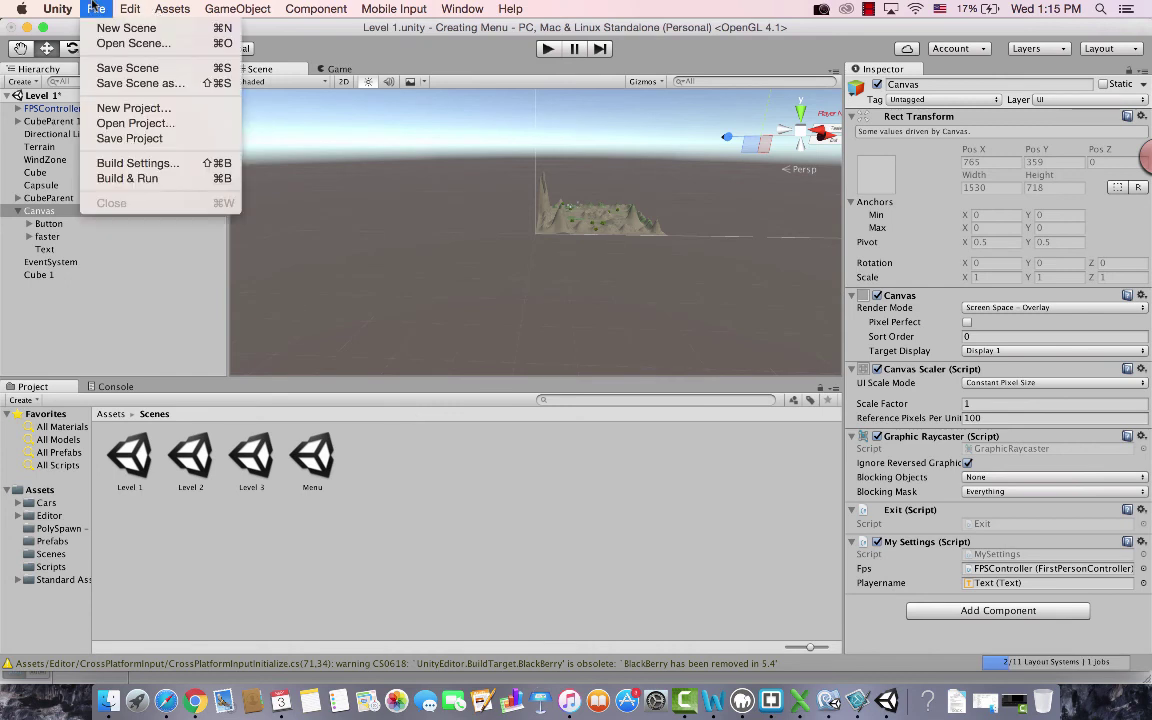
left_click(110, 62)
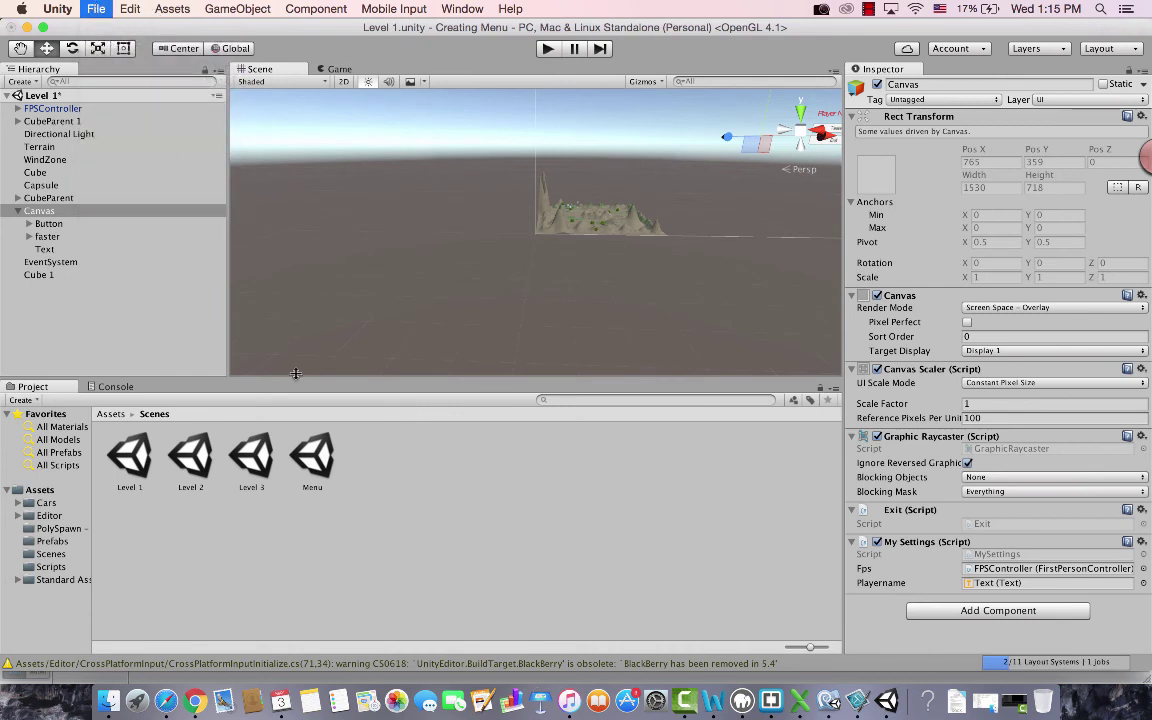
double_click(312, 458)
left_click(548, 49)
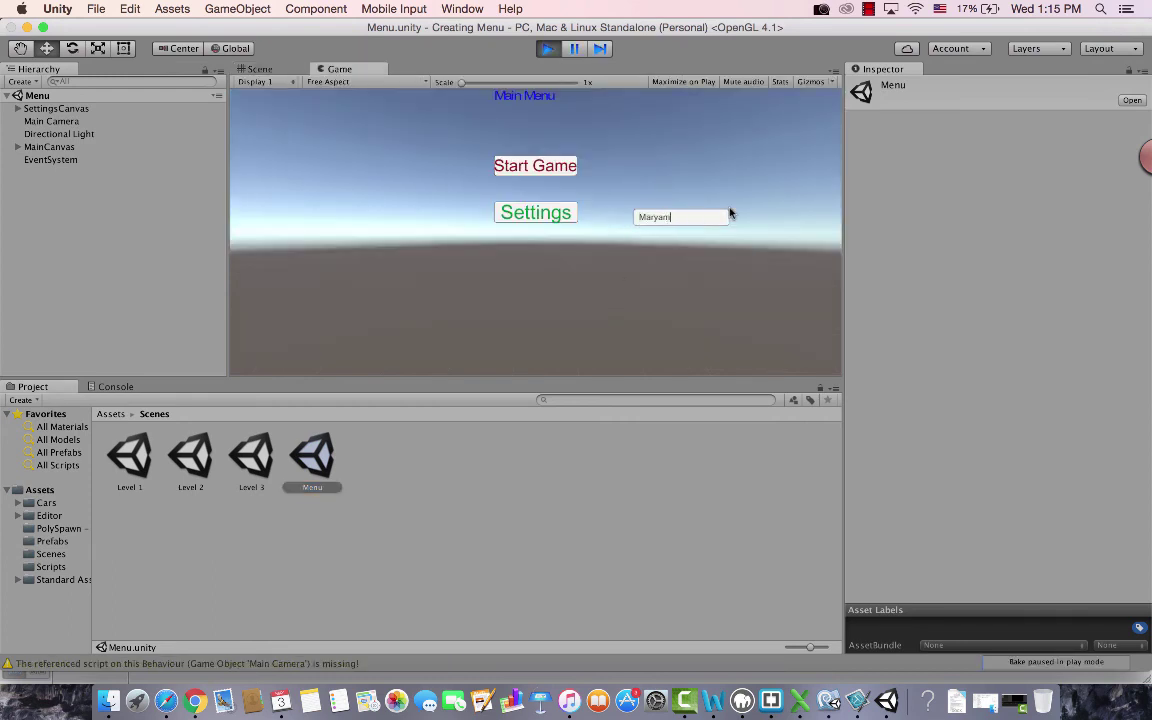
left_click(500, 166)
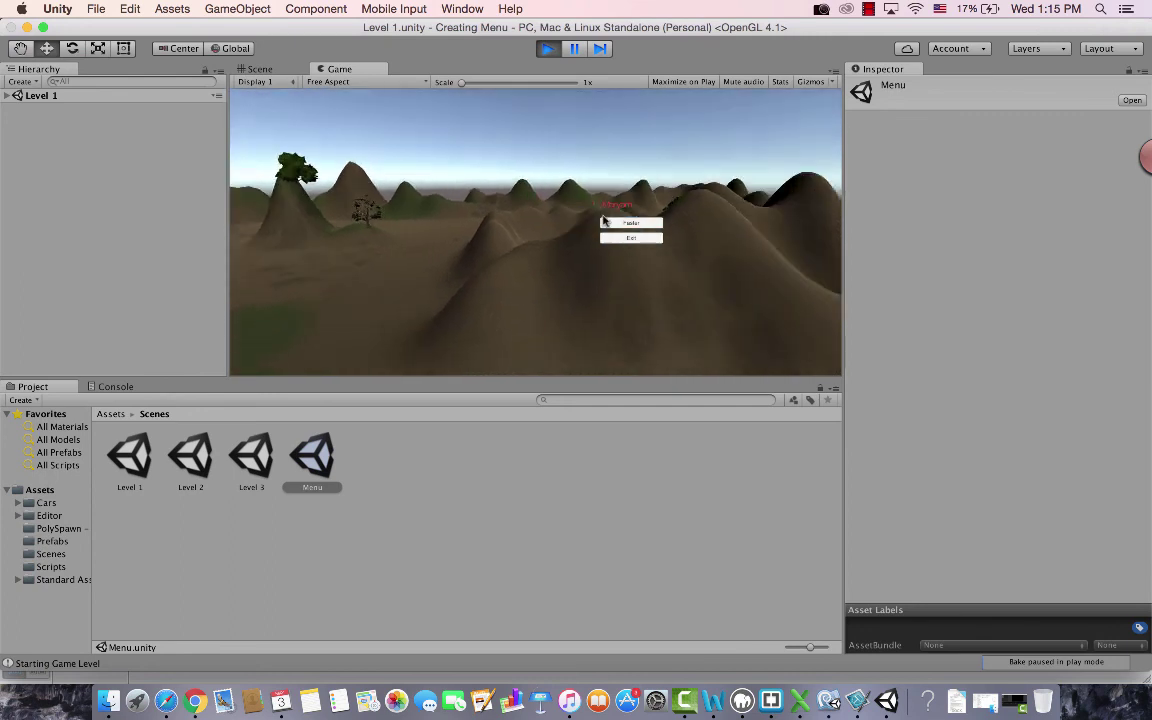